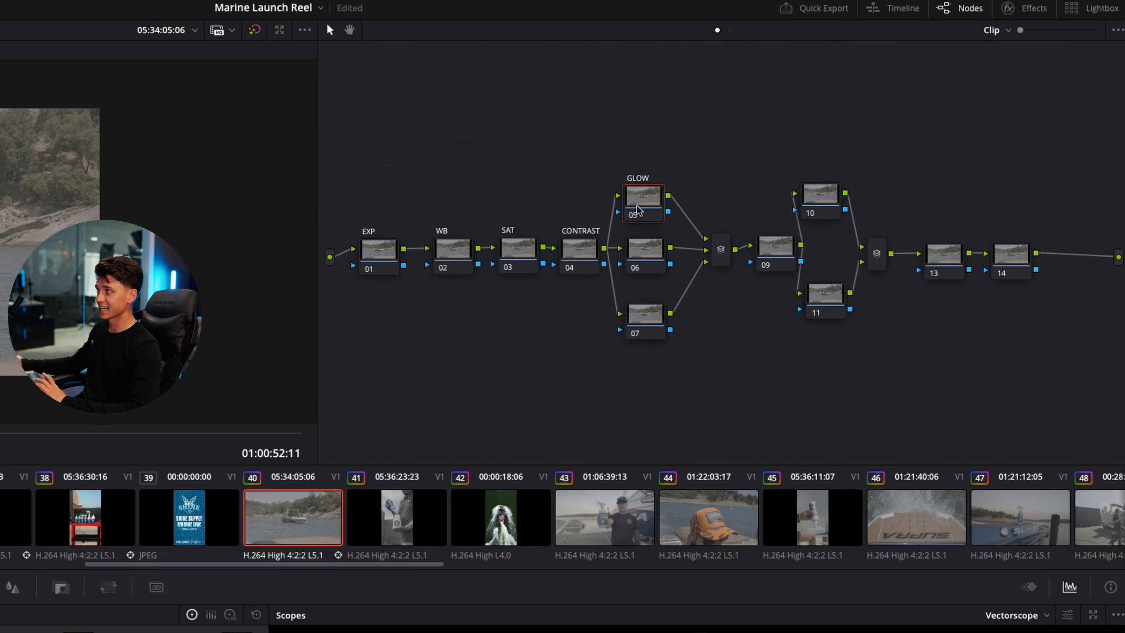
Label node 06 TEMP and shift it slightly down, between the GLOW node and node 07
left_click(645, 256)
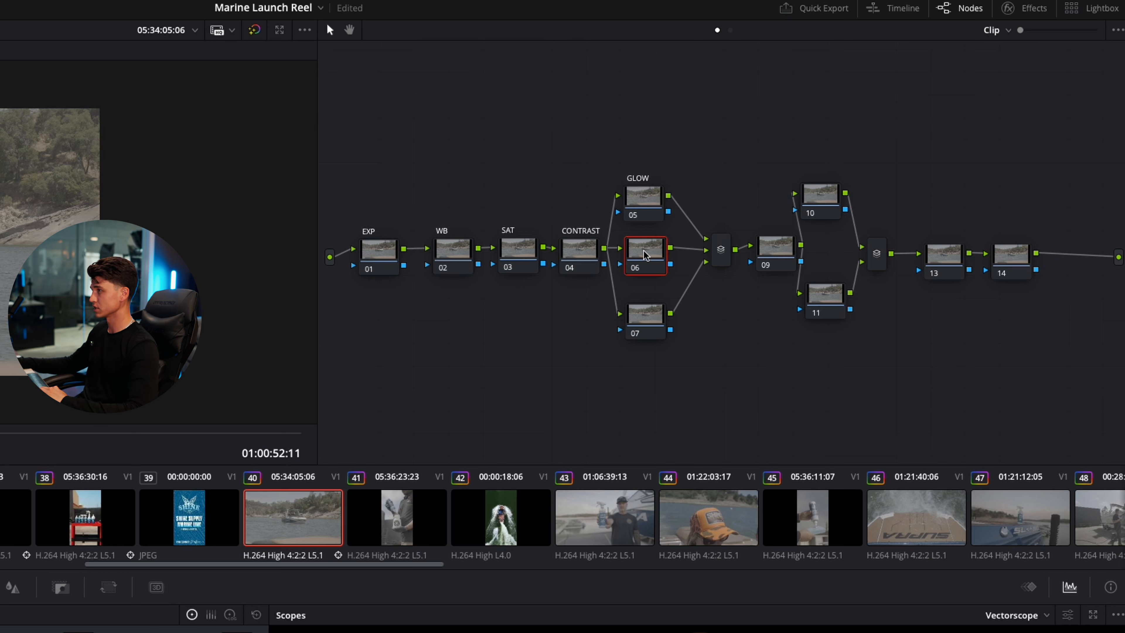
right_click(644, 255)
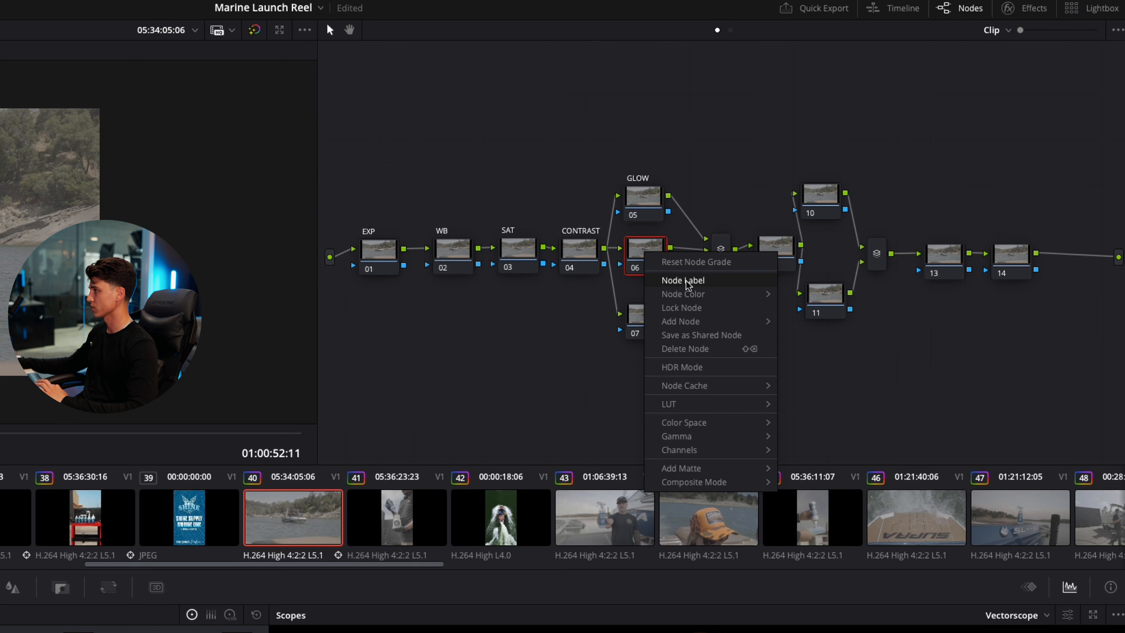
left_click(685, 281)
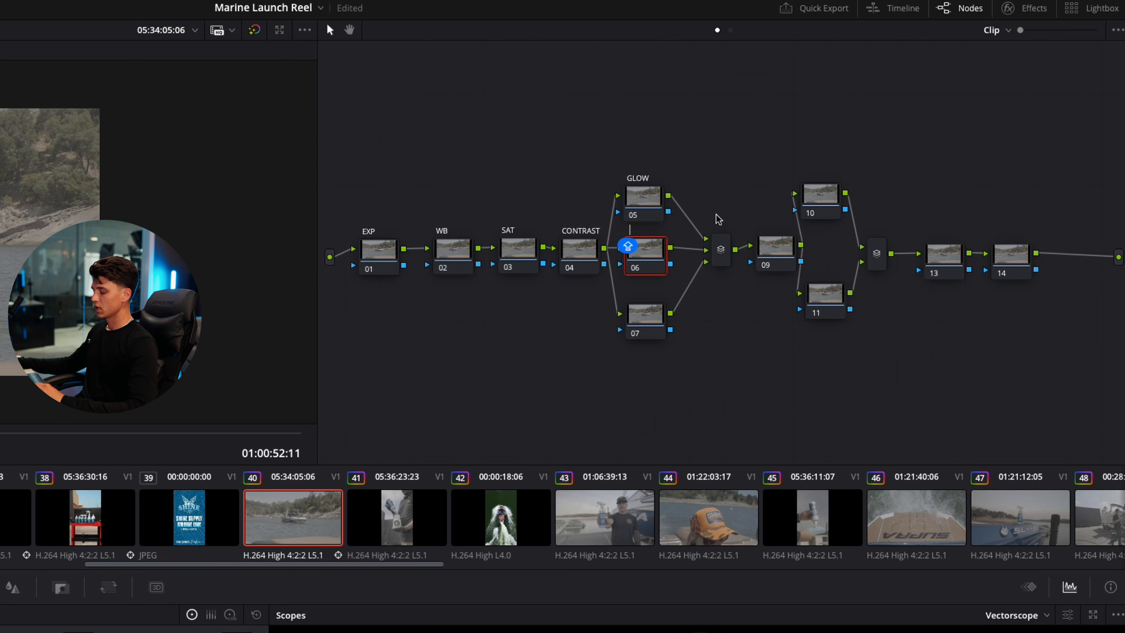
type("TEMP")
key("Return")
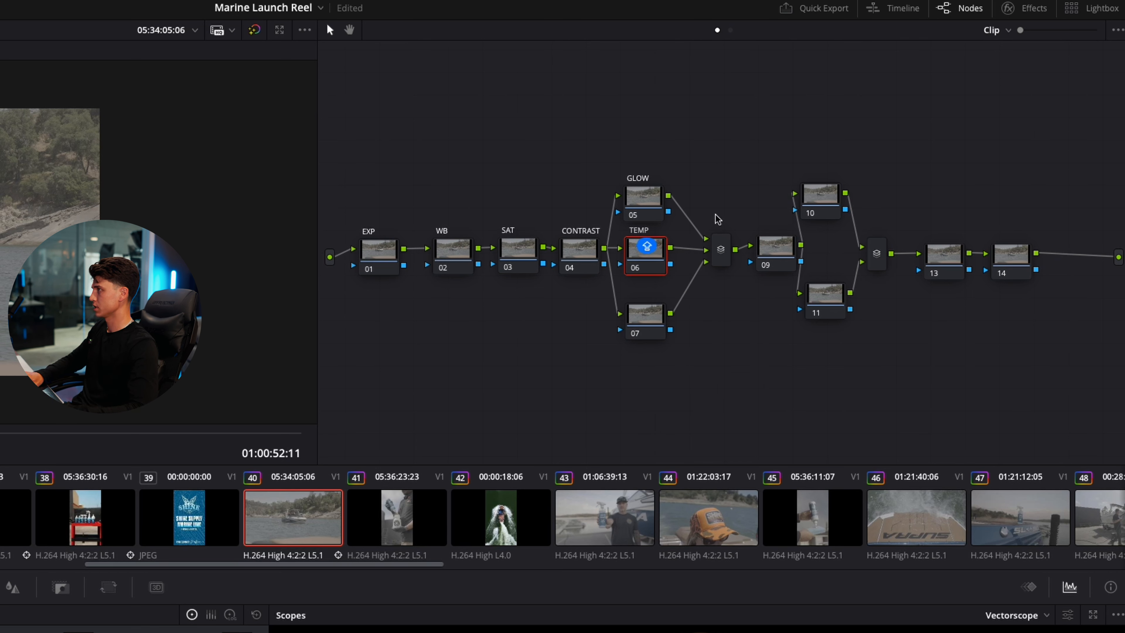
left_click_drag(654, 257, 654, 264)
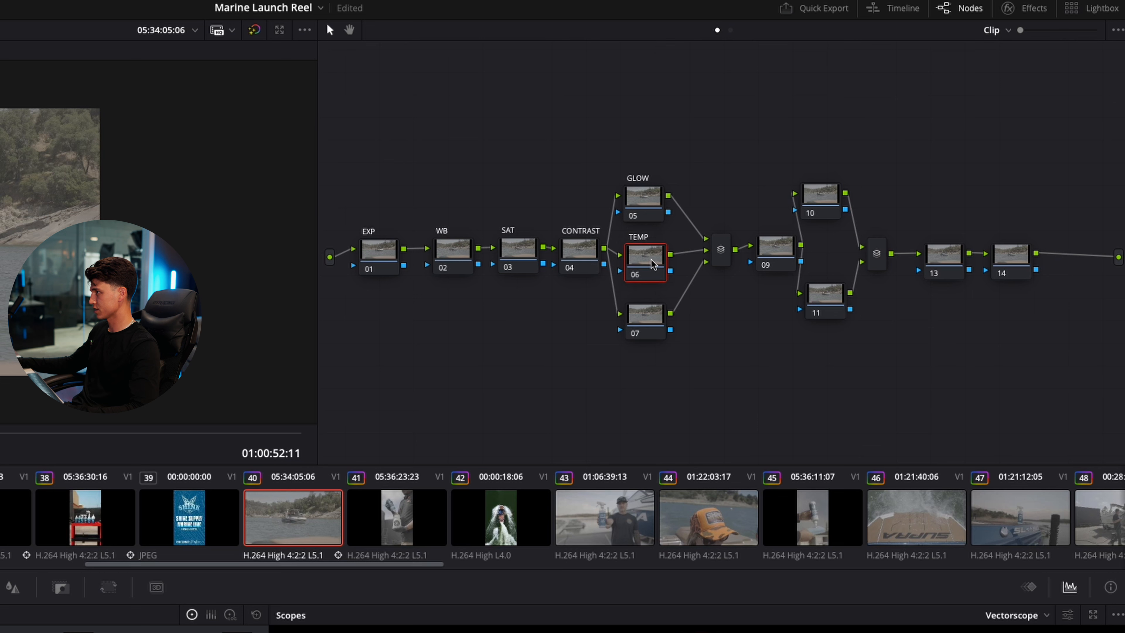
left_click(460, 247)
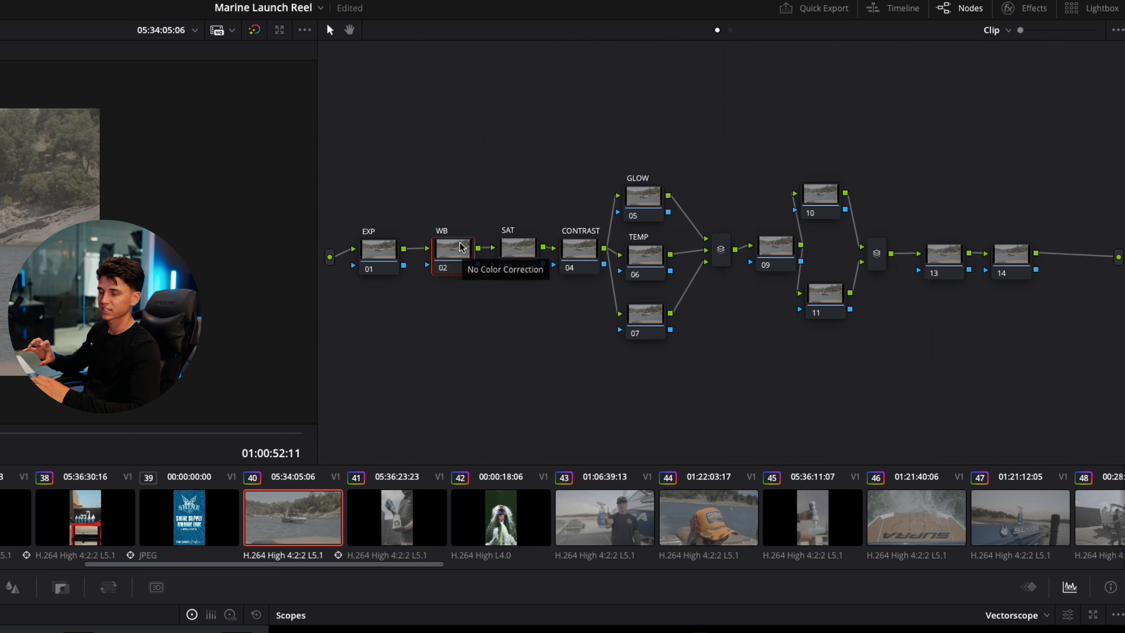
left_click(647, 257)
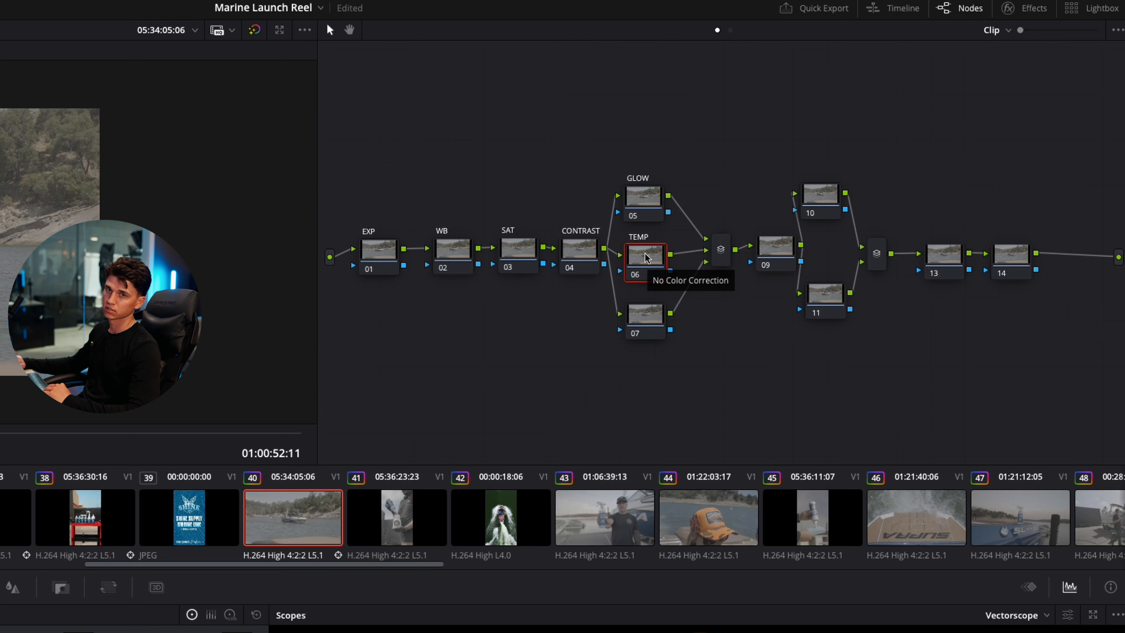
left_click_drag(646, 257, 647, 263)
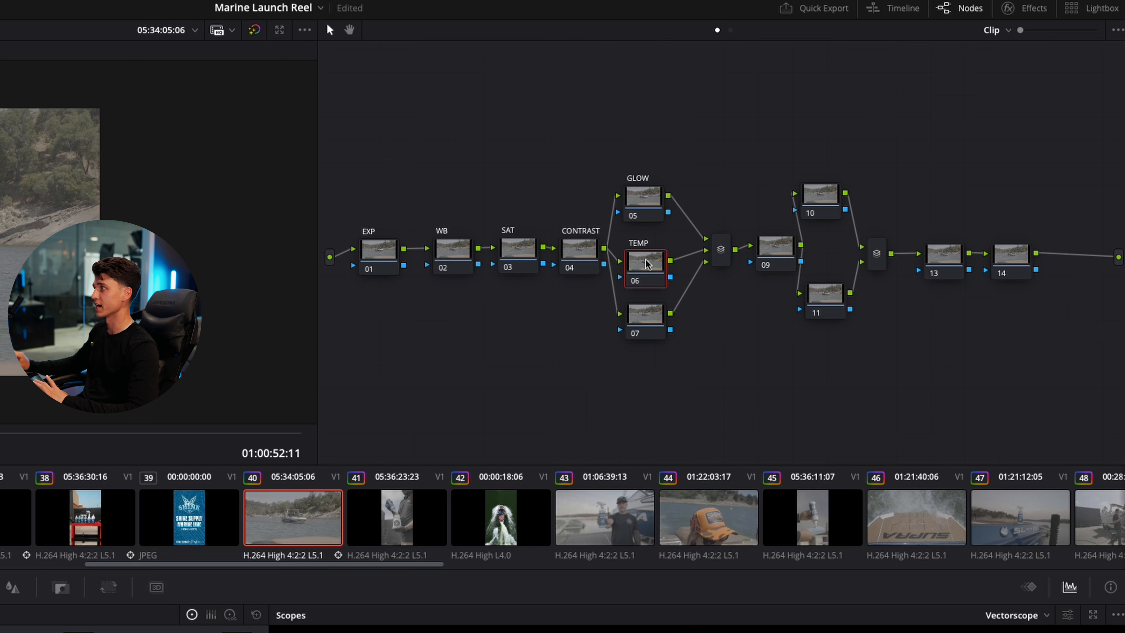
Label node 07 CURVES and move it slightly lower, beneath the TEMP node
right_click(646, 322)
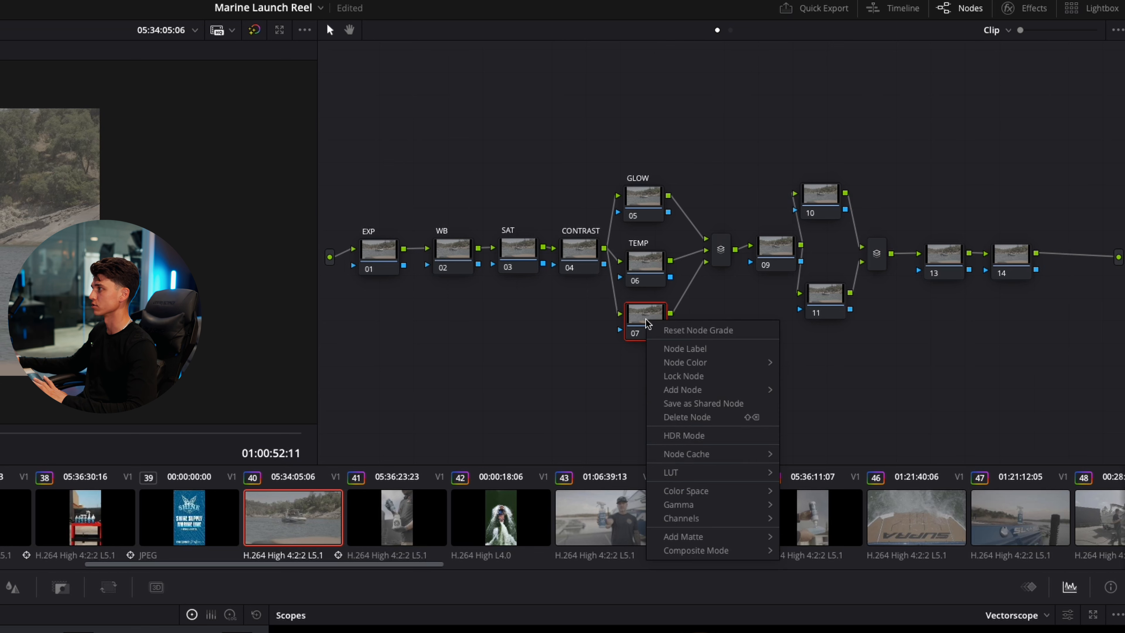
left_click(688, 348)
type("d")
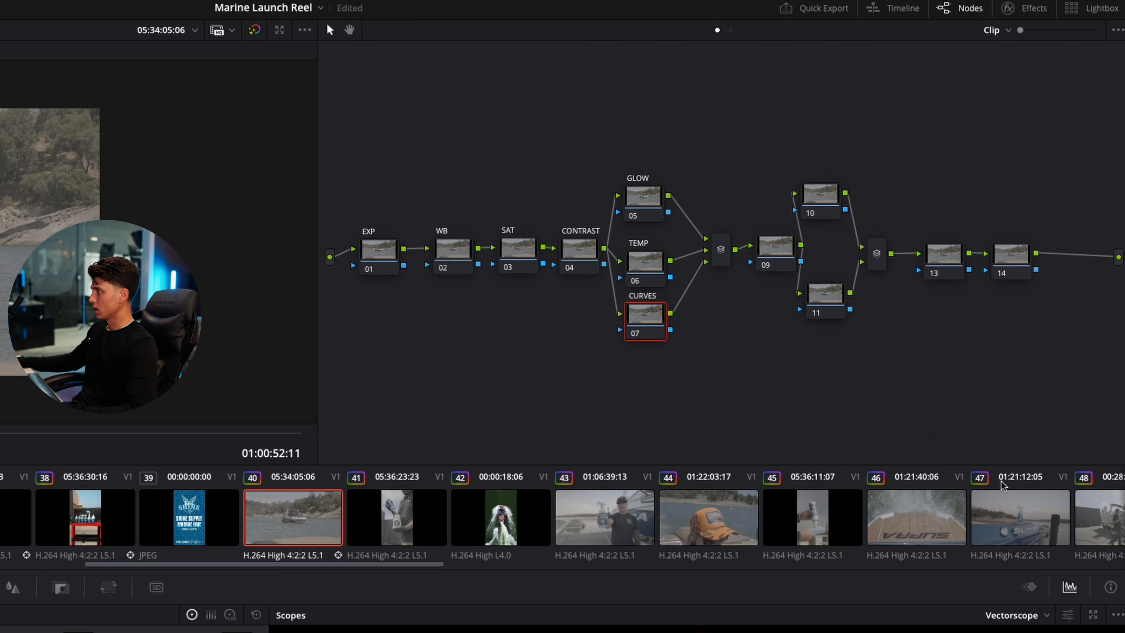
left_click_drag(658, 329, 657, 345)
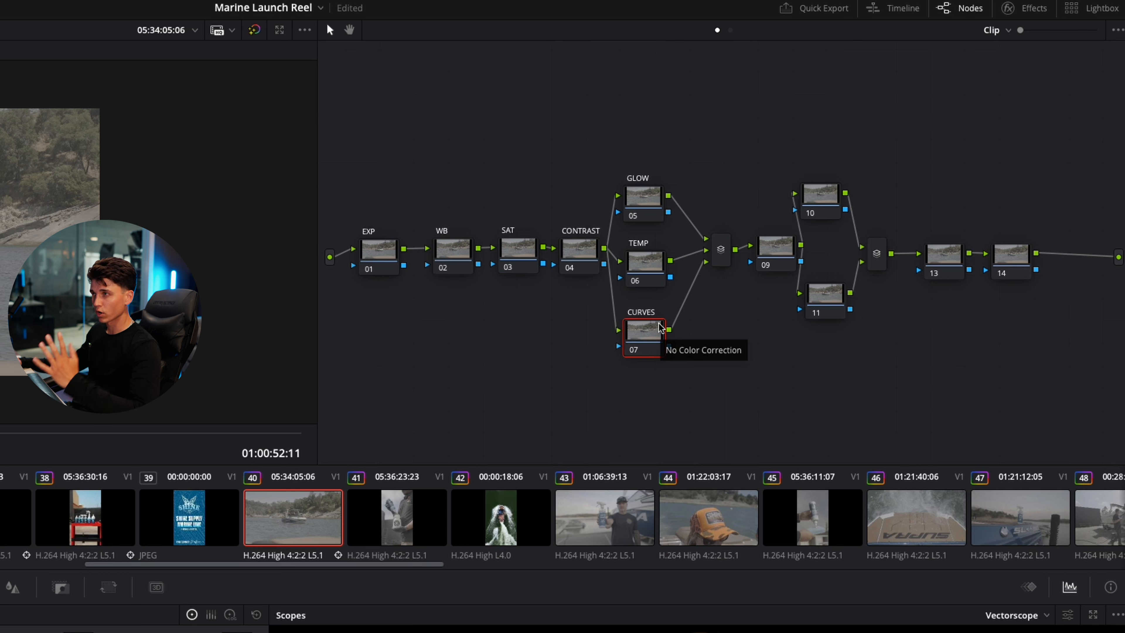
left_click_drag(629, 339, 636, 331)
Move node 09 closer to the first layer mixer and label it TWEAKS
left_click(759, 254)
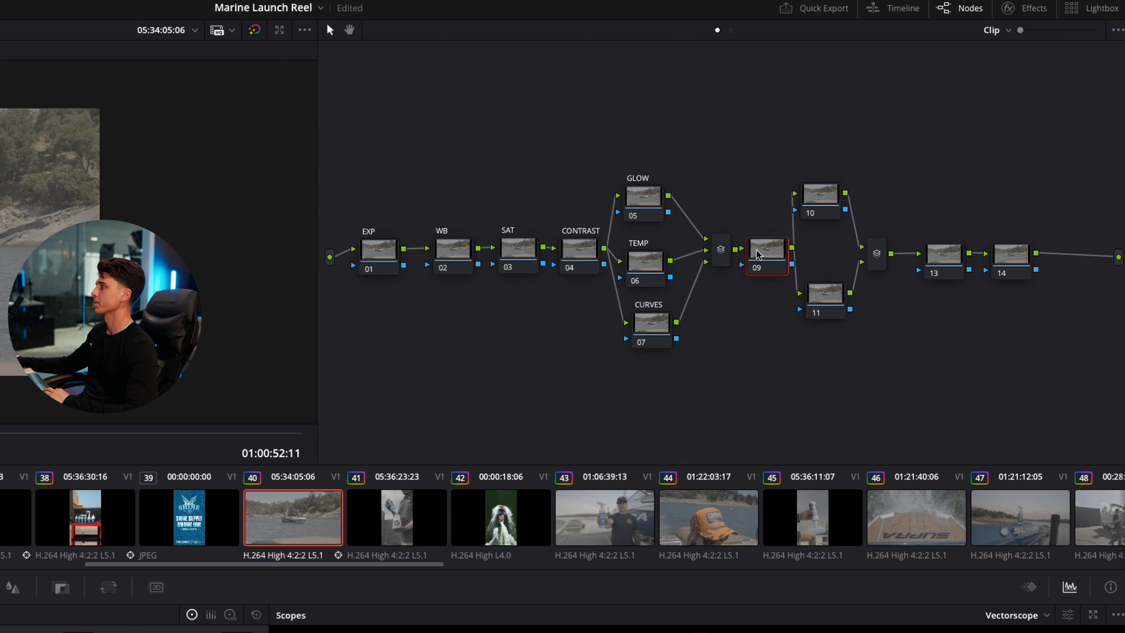
right_click(759, 255)
left_click(795, 279)
type("TWEAKS")
key("Return")
Nudge parallel nodes 10 and 11 into vertical alignment and label node 10 MASK 1
left_click_drag(821, 196, 829, 207)
left_click_drag(833, 306, 834, 307)
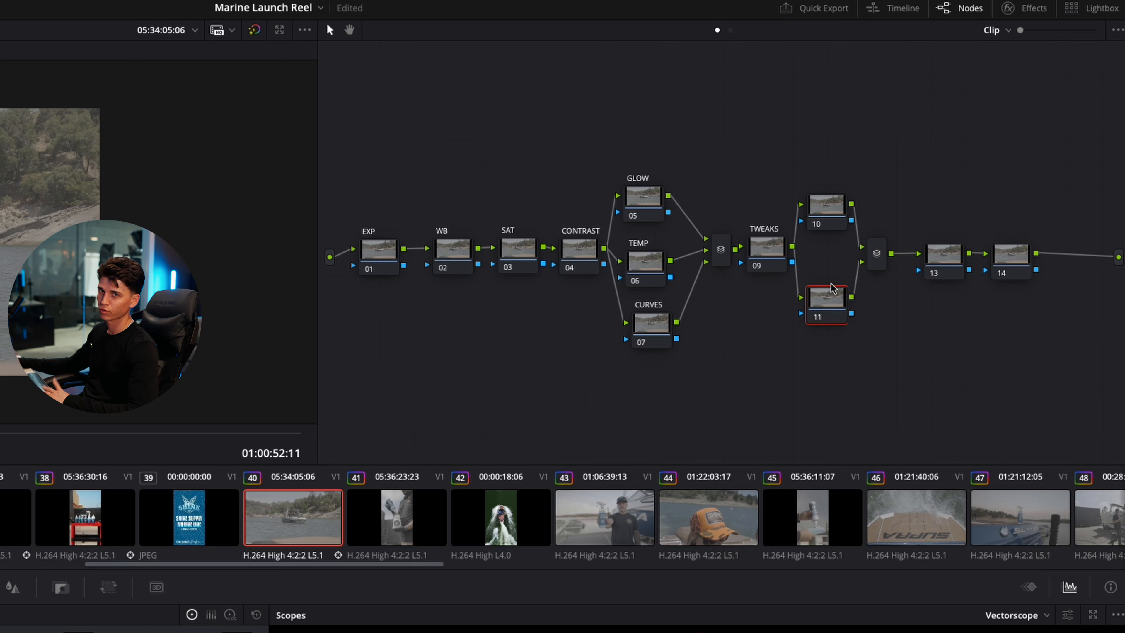
right_click(828, 209)
left_click(839, 234)
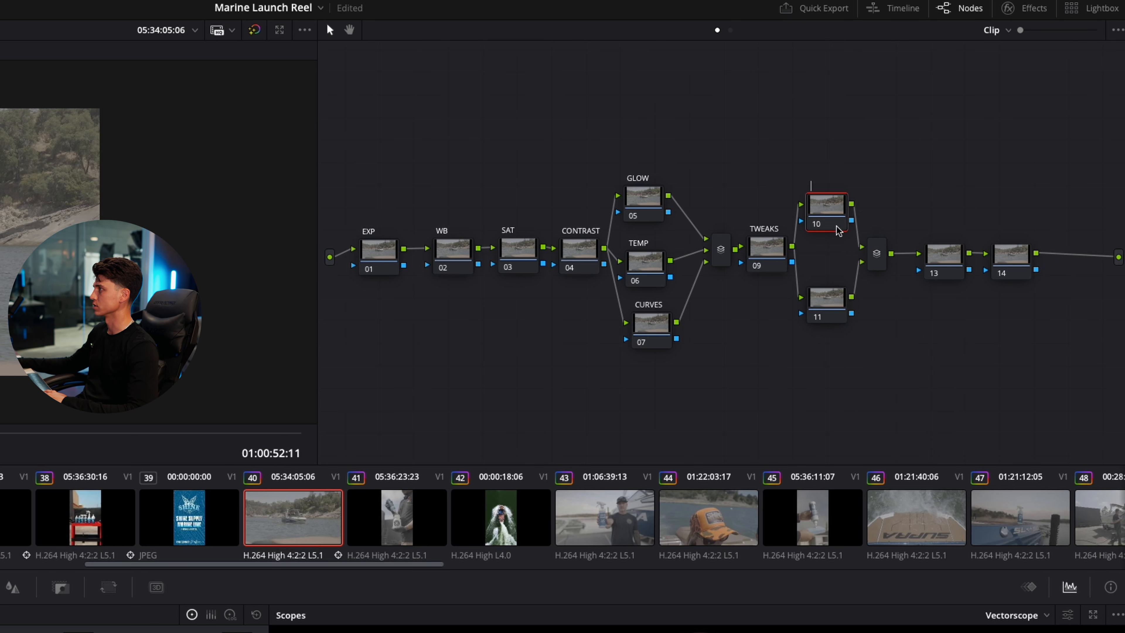
type("MASK 1")
Label node 11 MASK 2
right_click(831, 296)
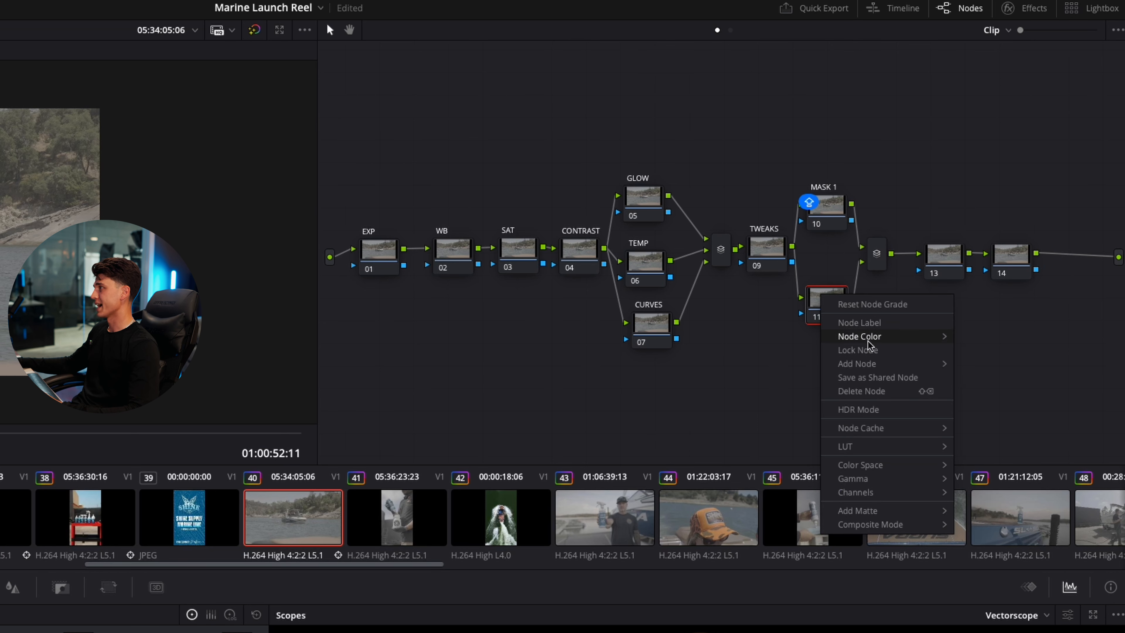
left_click(872, 322)
type("MASK 2")
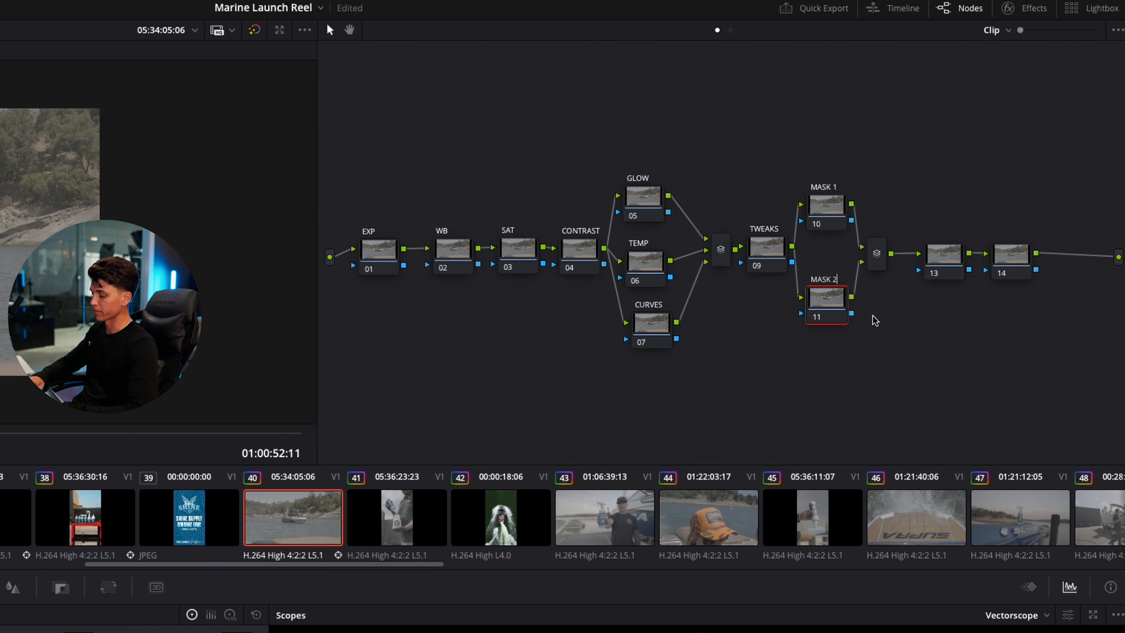
key("Return")
Reposition the MASK 1 and MASK 2 nodes closer together vertically, around the level of the second layer mixer
left_click_drag(826, 310, 828, 331)
left_click_drag(828, 206, 828, 201)
left_click_drag(822, 321, 821, 293)
left_click_drag(822, 207, 823, 222)
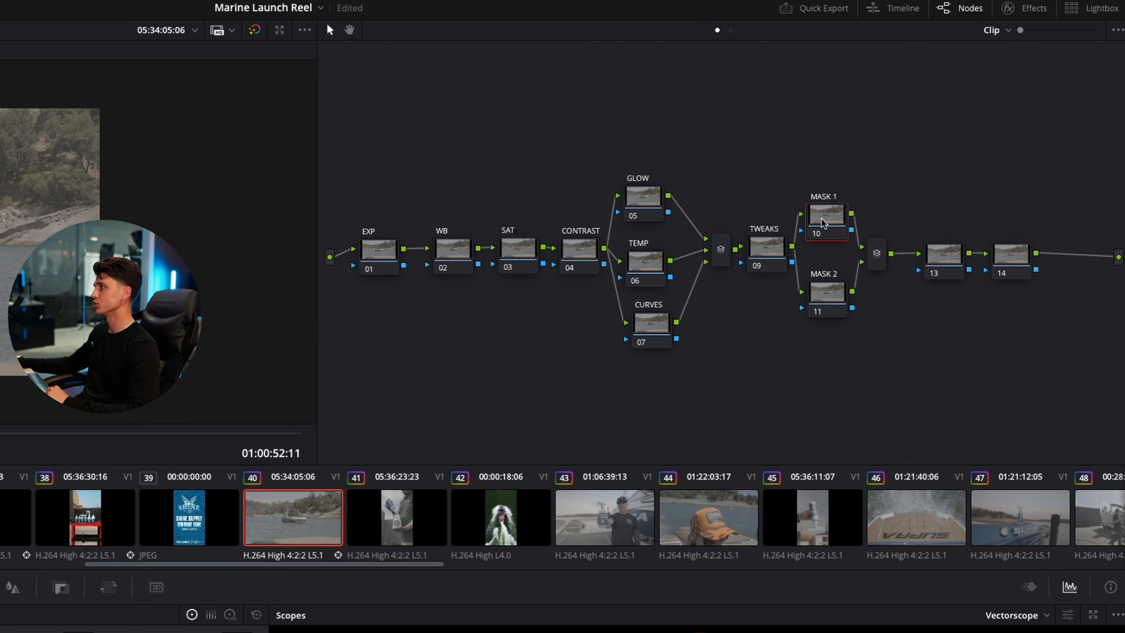
left_click_drag(824, 283, 826, 273)
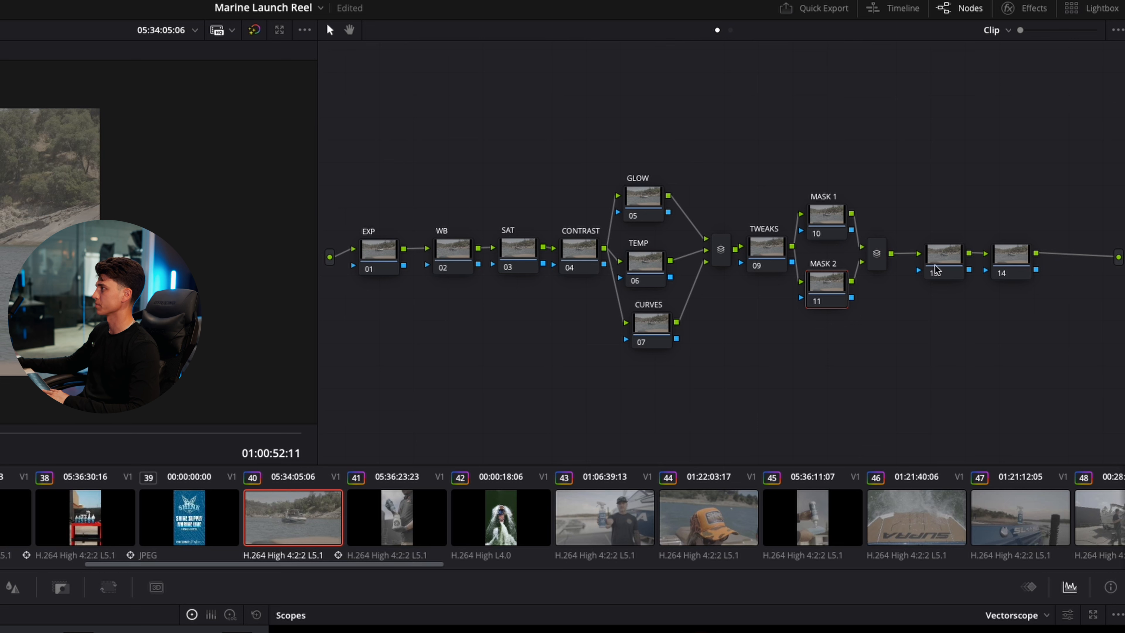
Label node 13, directly after the second layer mixer, CST
right_click(950, 256)
left_click(982, 284)
type("CST")
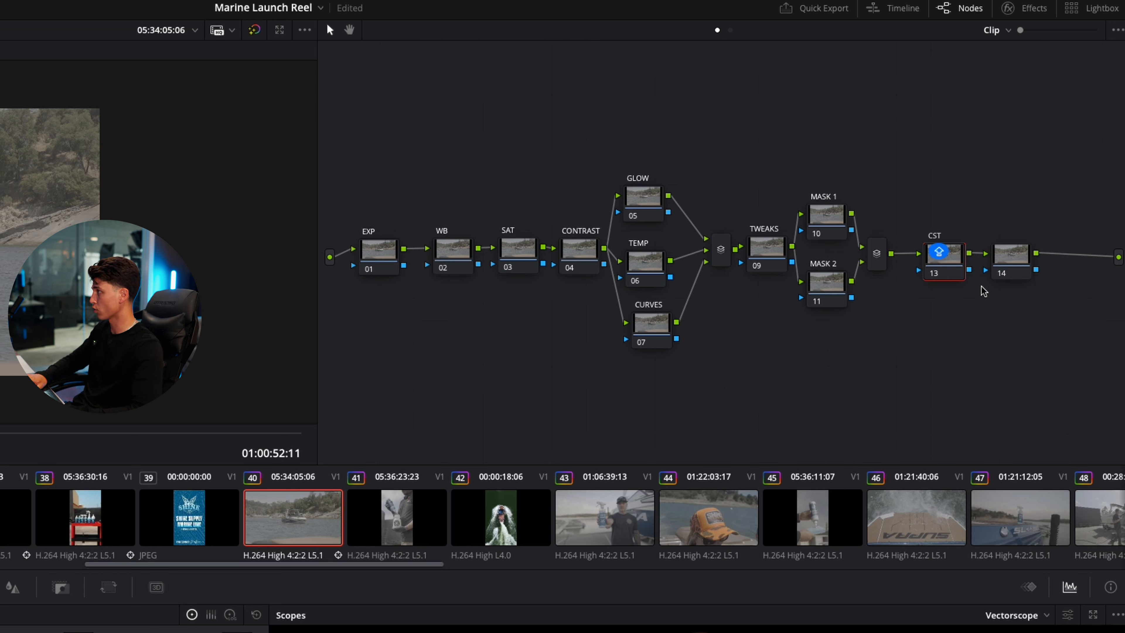
key("Return")
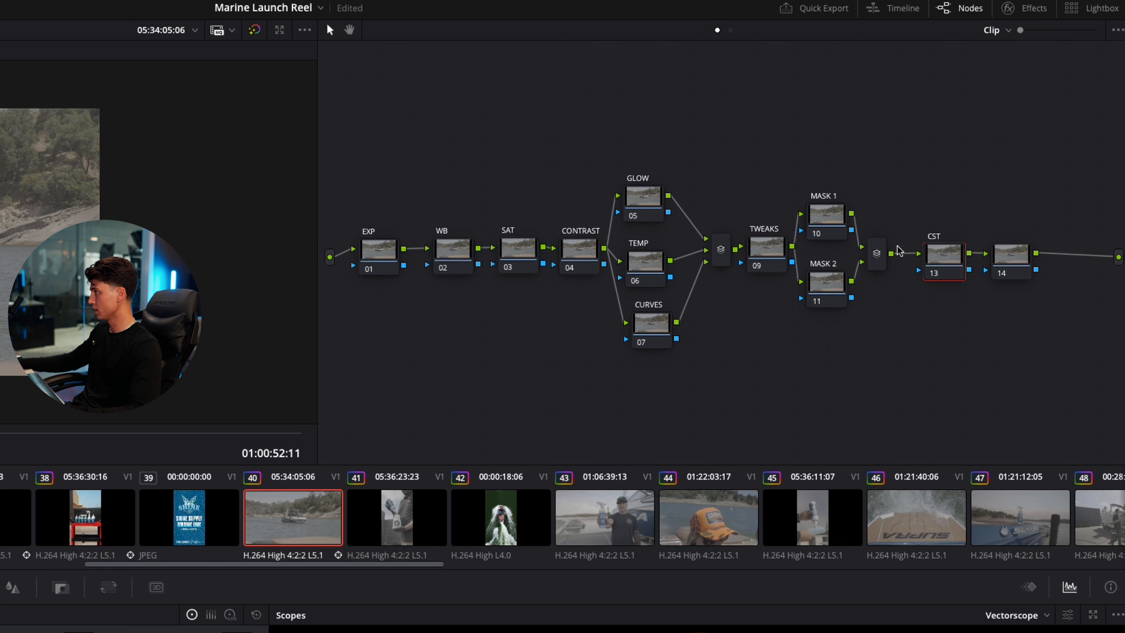
Label the final node, node 14, LUT
left_click(1009, 259)
right_click(1012, 257)
left_click(1048, 283)
type("LUT")
key("Return")
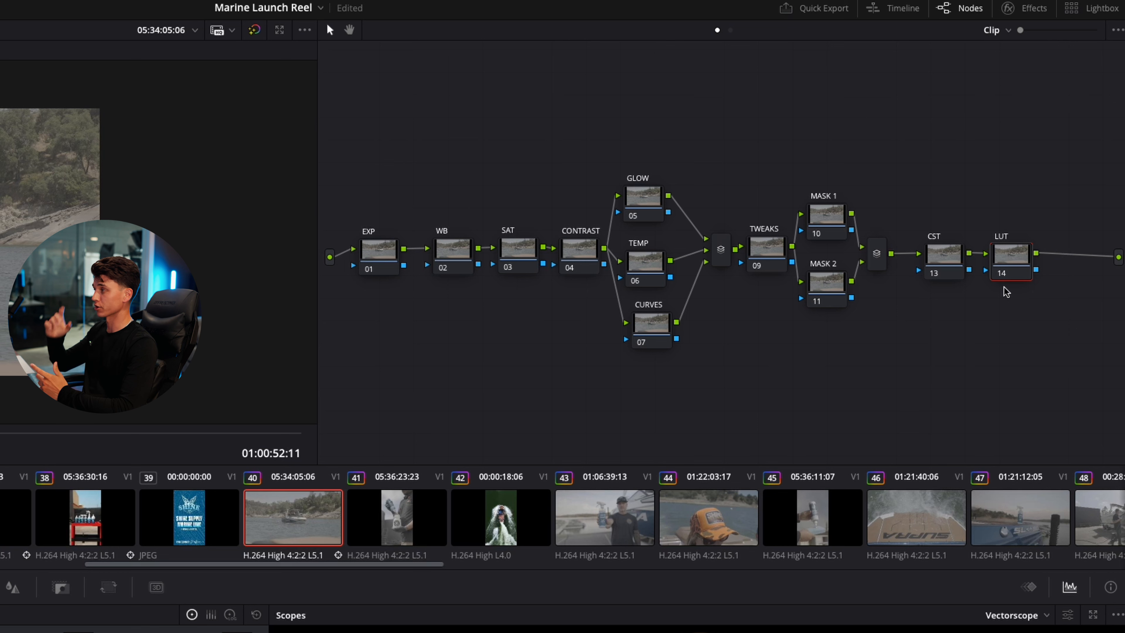
On the SAT node, set Color Boost to 7.00 and raise Mid/Detail
left_click(518, 250)
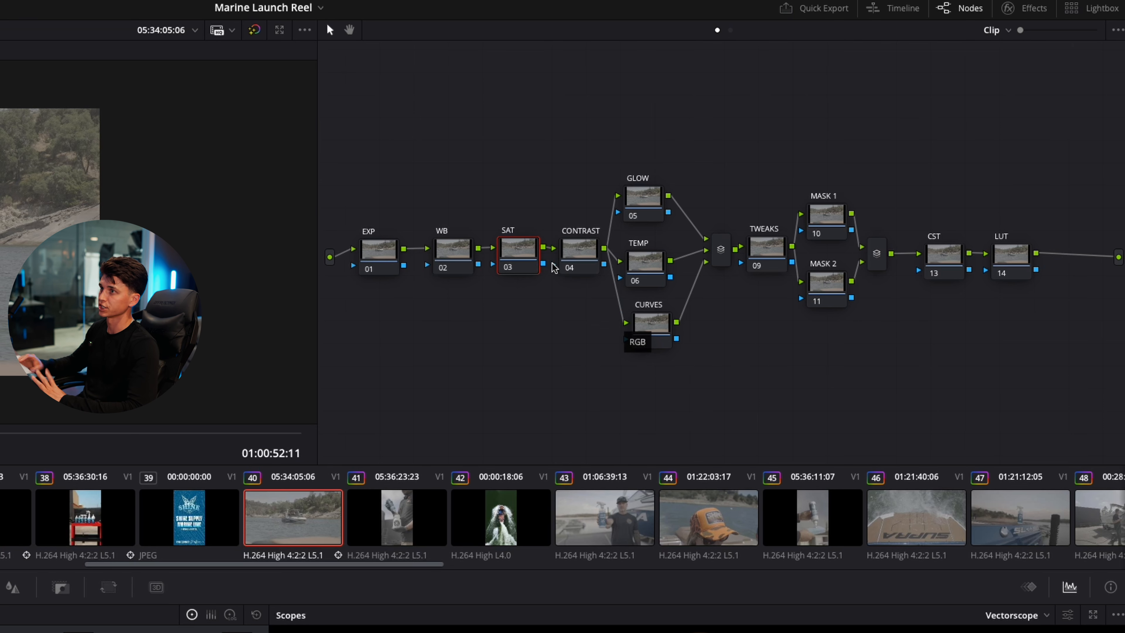
right_click(509, 251)
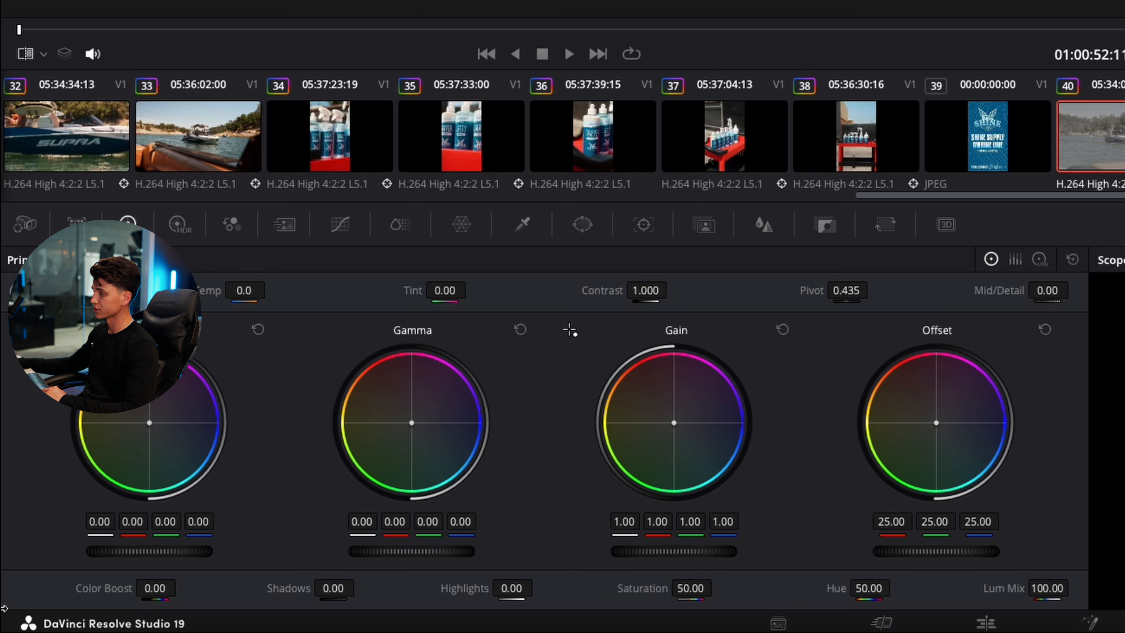
left_click_drag(150, 588, 181, 587)
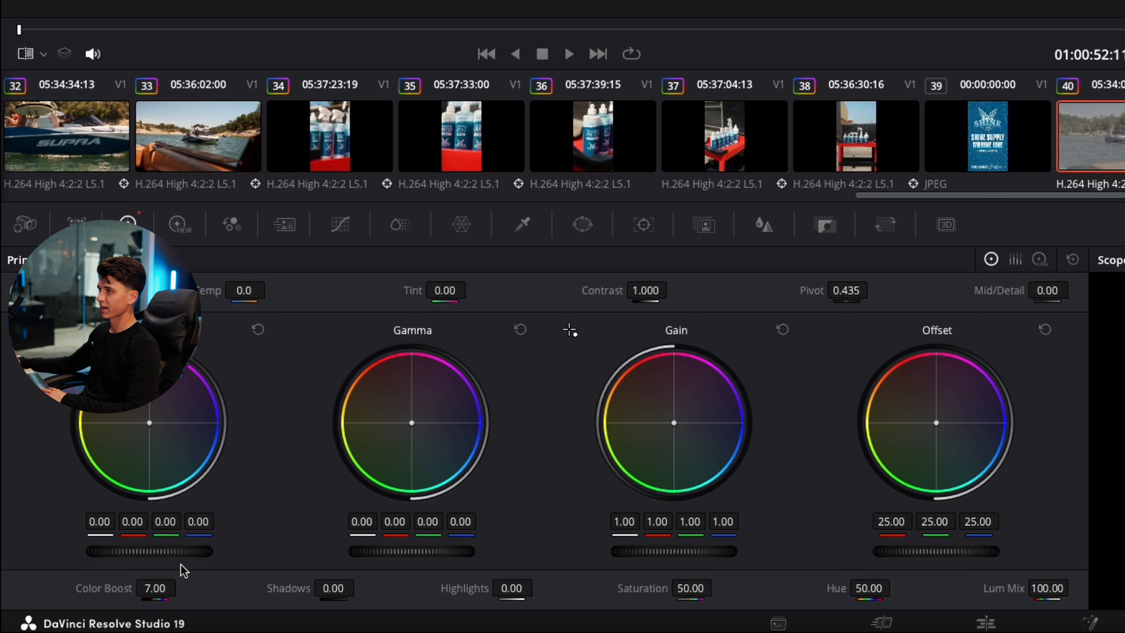
left_click_drag(1038, 294, 1084, 289)
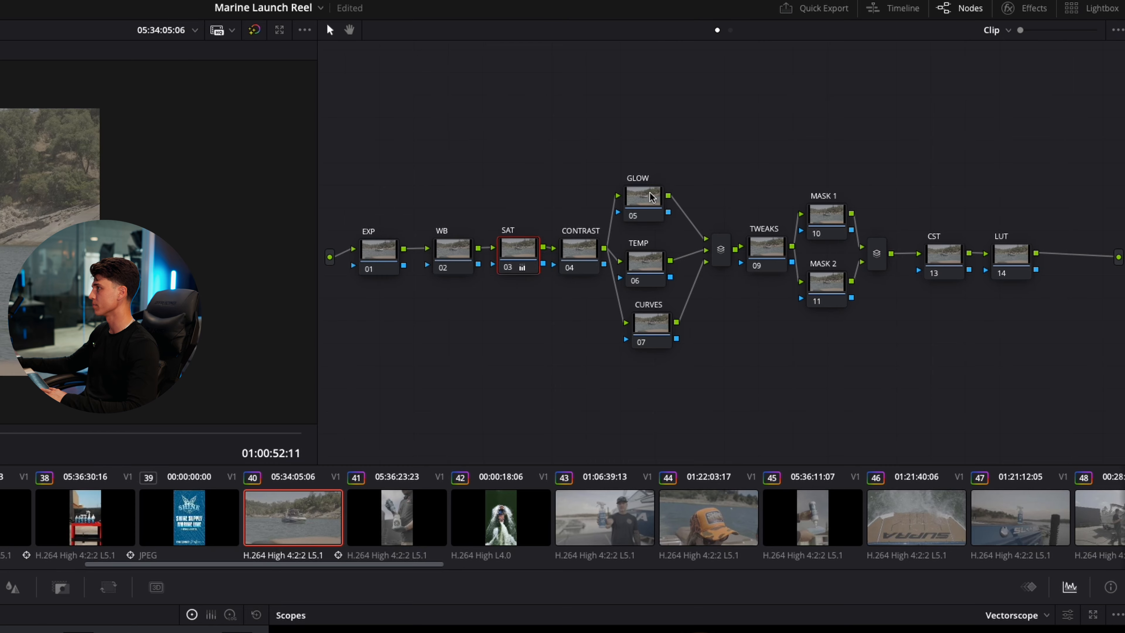
Apply the Resolve FX Glow effect to the GLOW node and set its Shine Threshold to 0.904
left_click(1032, 8)
scroll(833, 272, "down", 10)
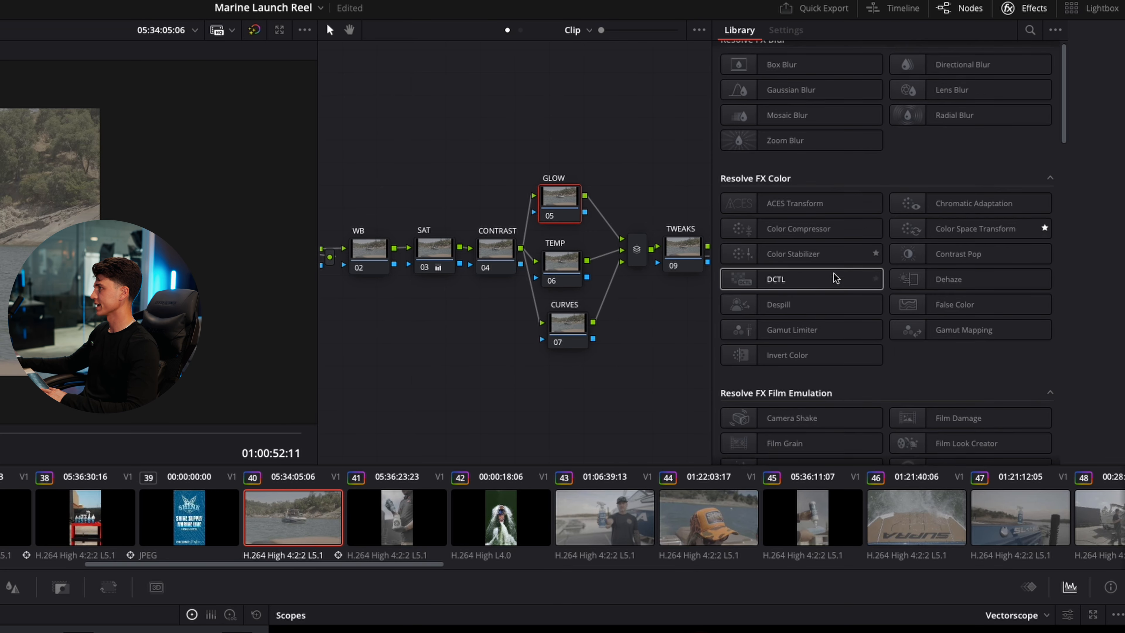
left_click_drag(937, 282, 557, 212)
left_click_drag(929, 89, 952, 91)
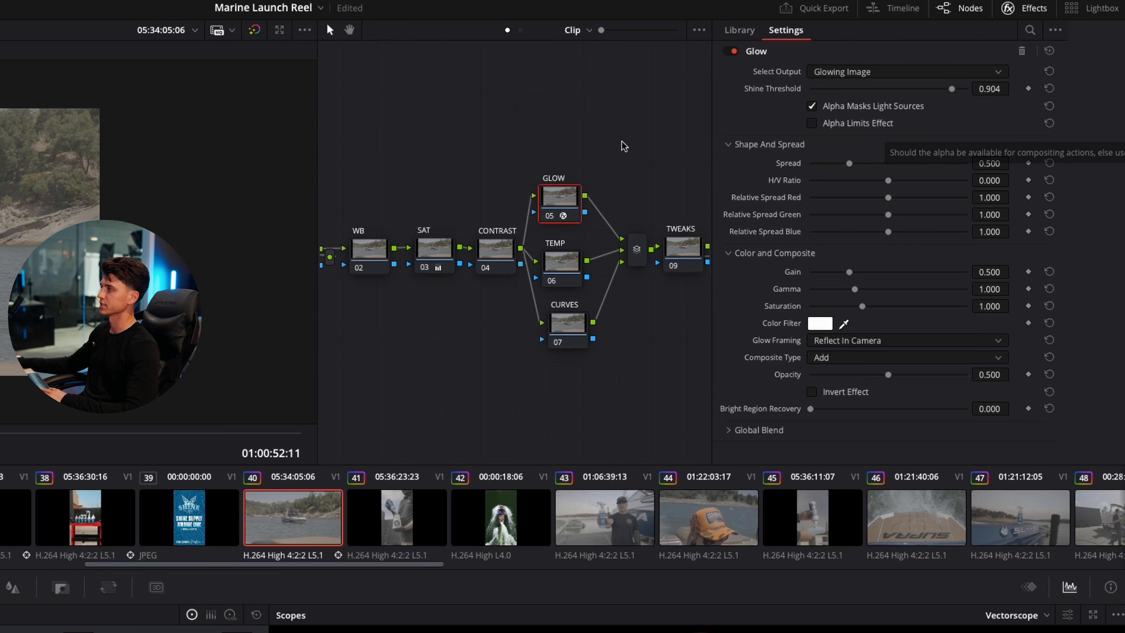
Apply the Resolve FX Color Space Transform effect to the CST node
left_click(1014, 8)
left_click(942, 254)
left_click(1018, 7)
scroll(808, 315, "down", 8)
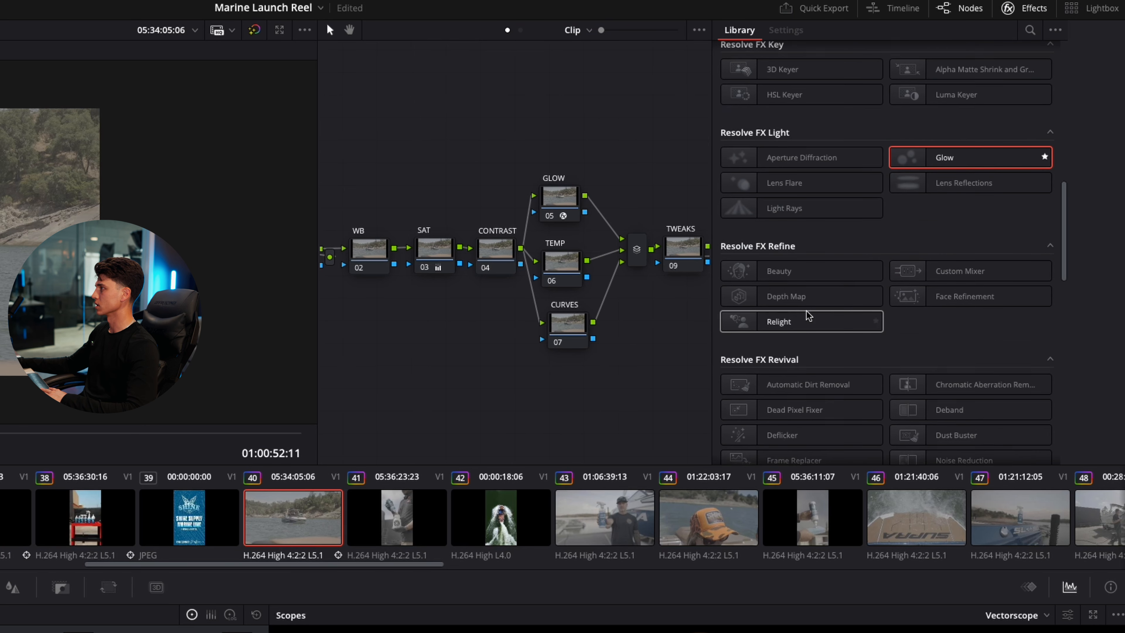
scroll(808, 311, "up", 18)
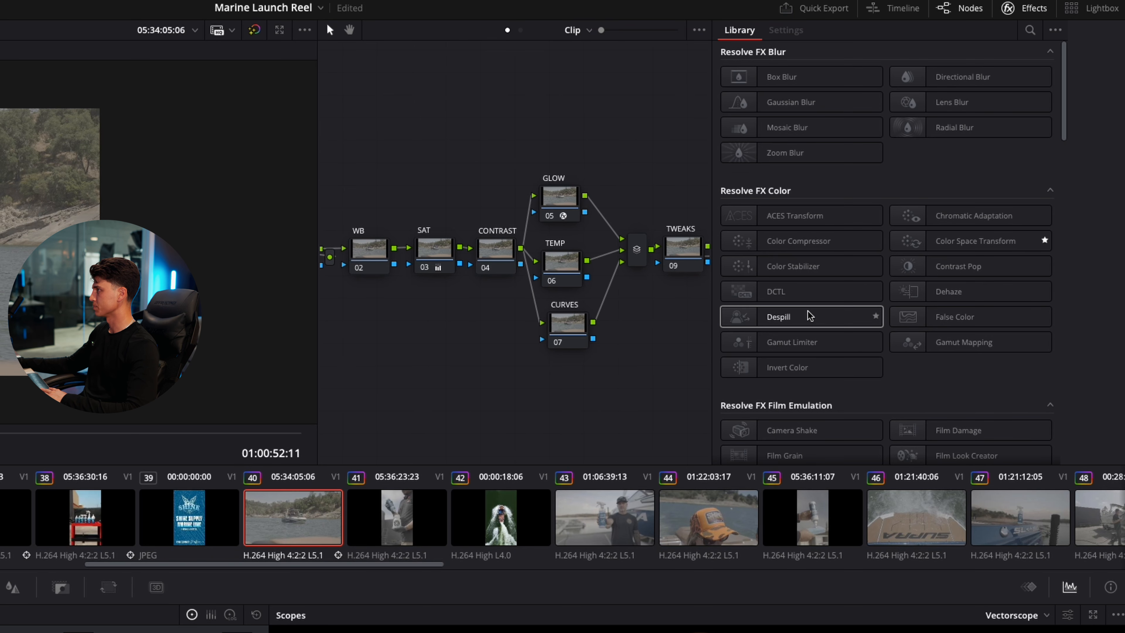
left_click_drag(975, 241, 933, 243)
scroll(562, 274, "right", 4)
scroll(562, 279, "right", 4)
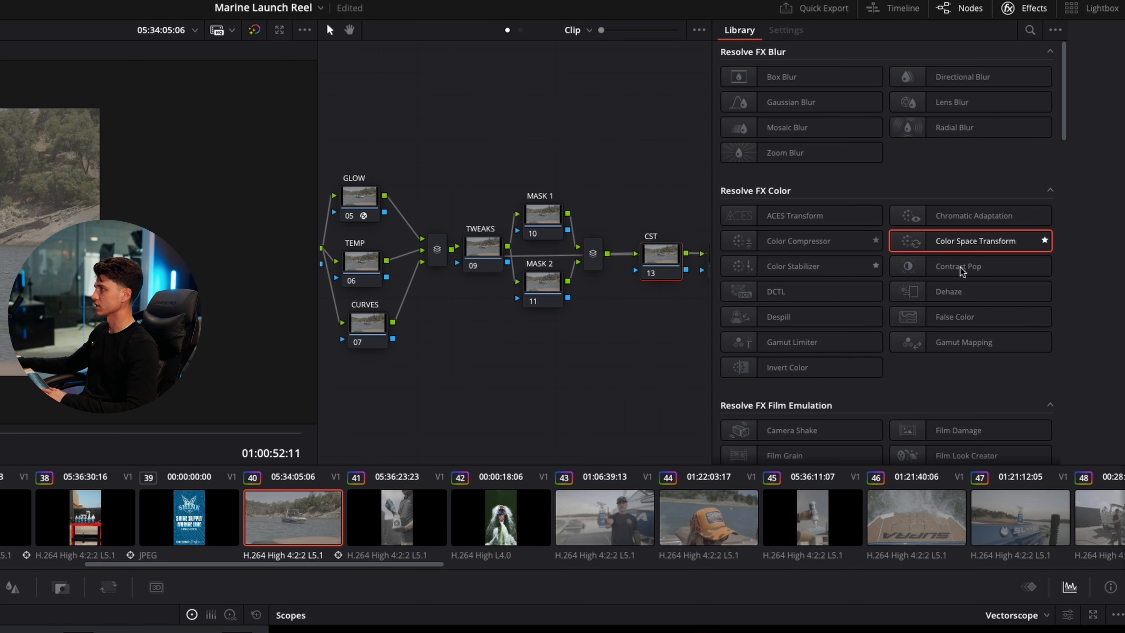
left_click_drag(970, 241, 687, 271)
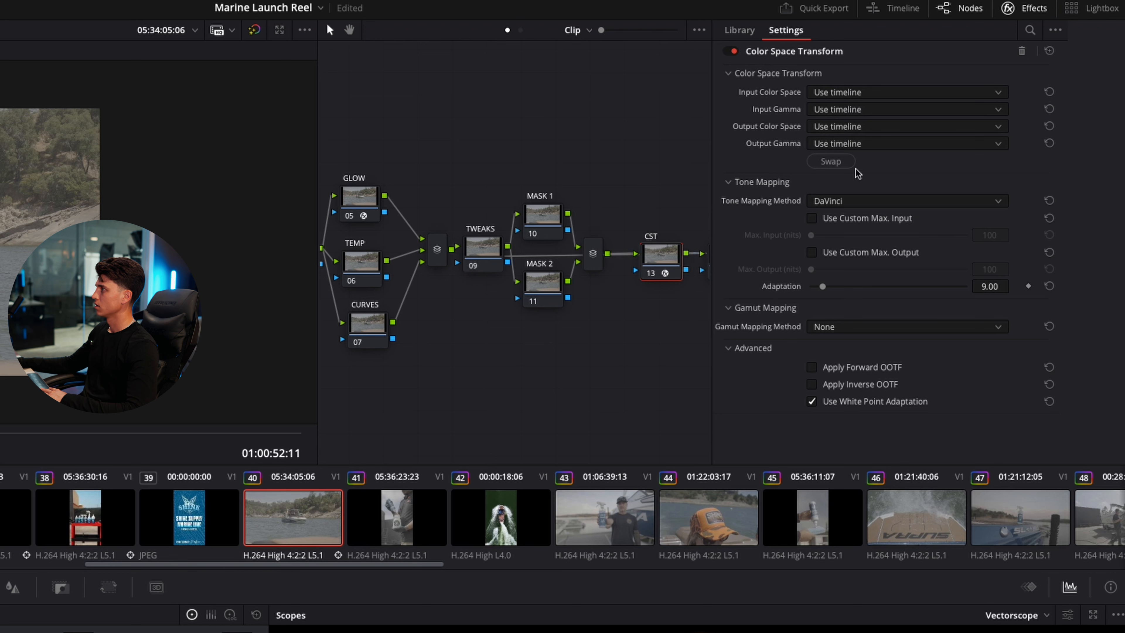
Set the transform's Input Color Space to Sony S-Gamut3.Cine and its Input Gamma to Sony S-Log3
left_click(851, 92)
scroll(847, 177, "down", 10)
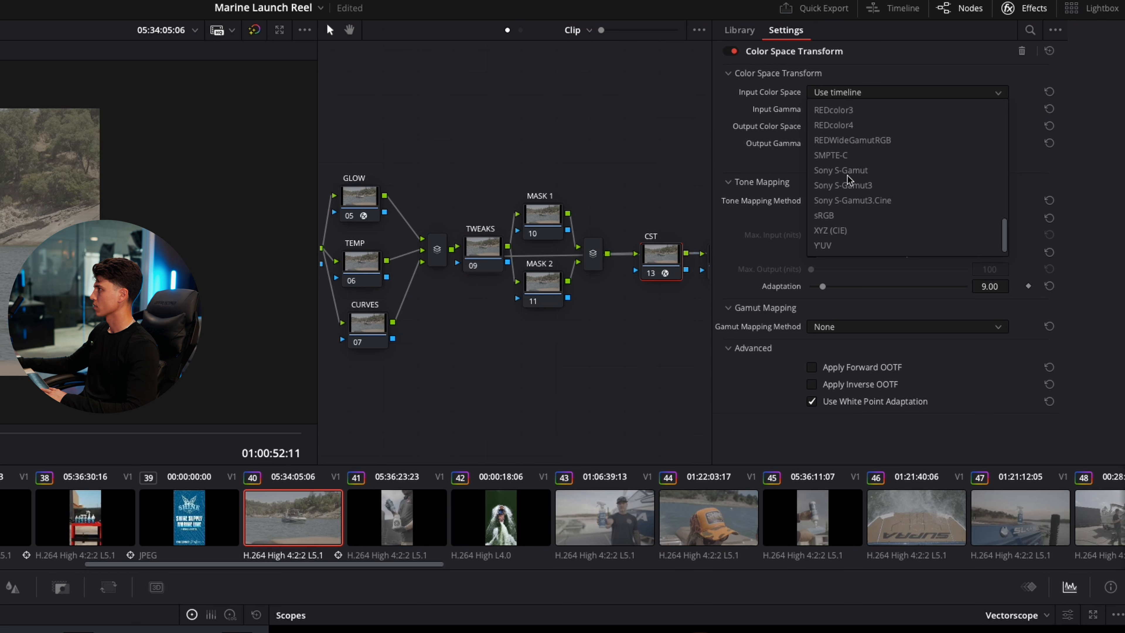
left_click(856, 195)
left_click(864, 111)
scroll(869, 209, "down", 6)
scroll(866, 220, "up", 3)
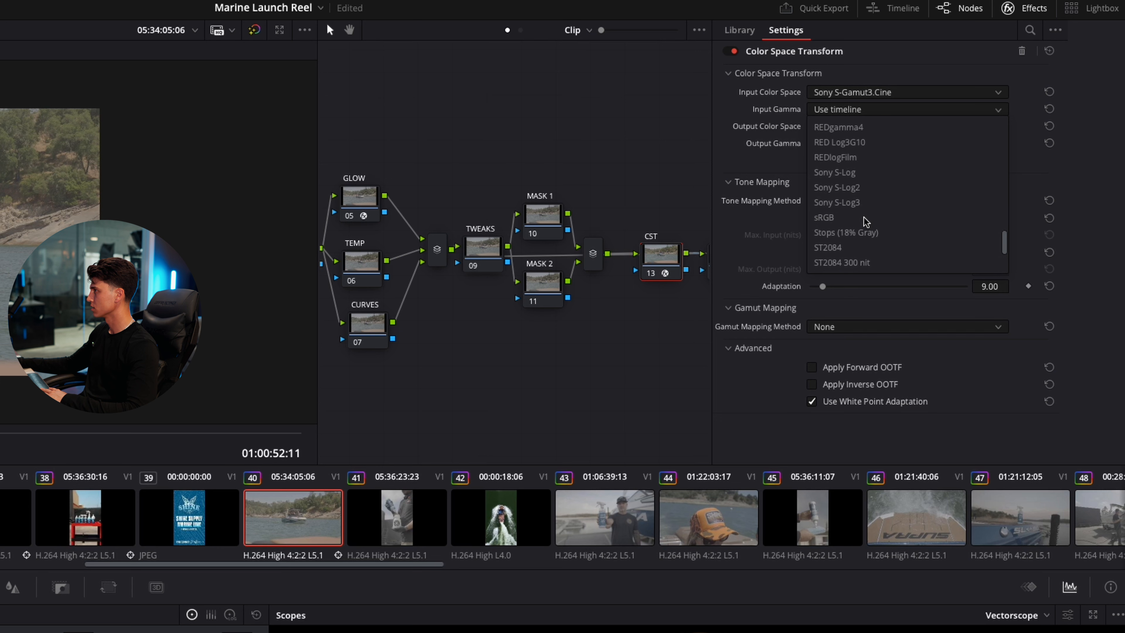
left_click(862, 190)
Set the transform's Output Color Space and Output Gamma both to Rec.709, and close the effect settings
left_click(864, 127)
scroll(858, 229, "down", 8)
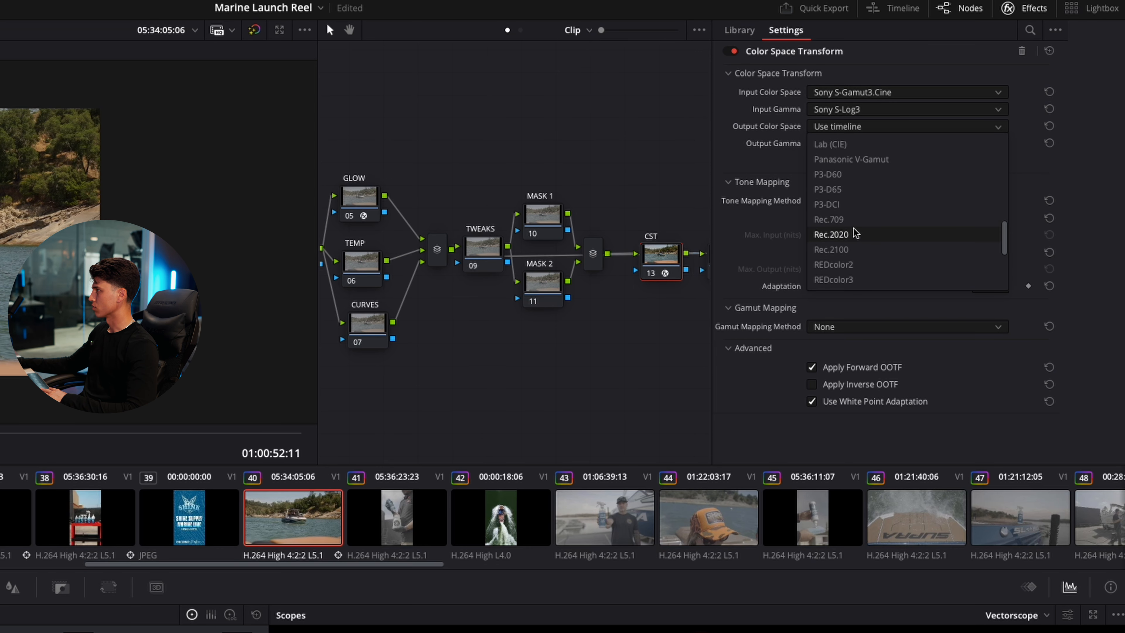
left_click(857, 220)
left_click(871, 144)
scroll(866, 206, "down", 10)
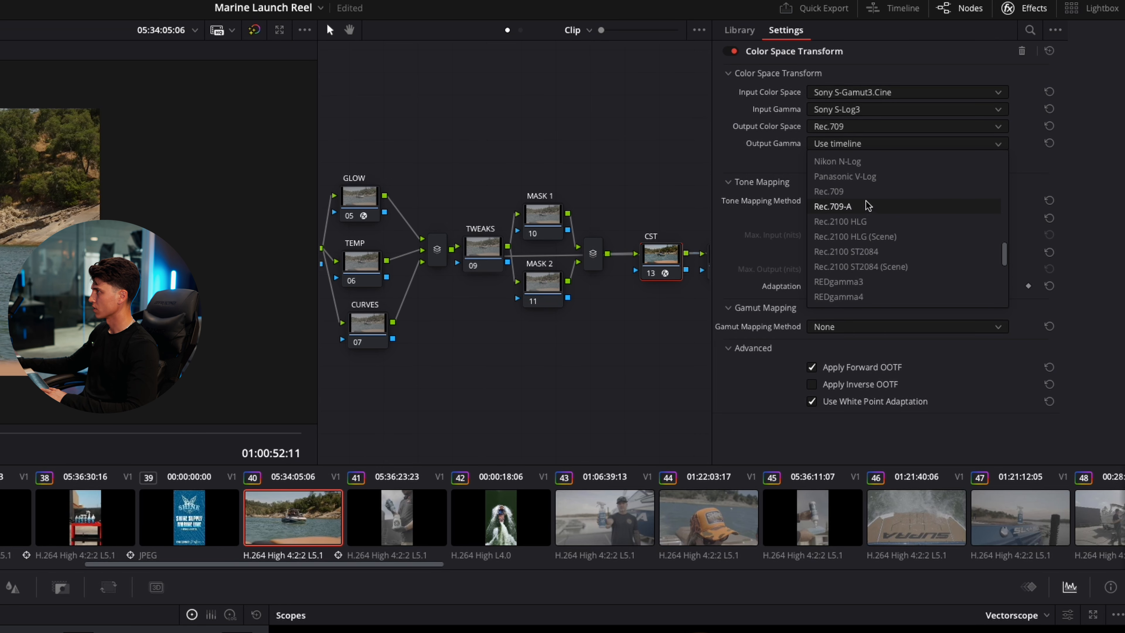
left_click(866, 209)
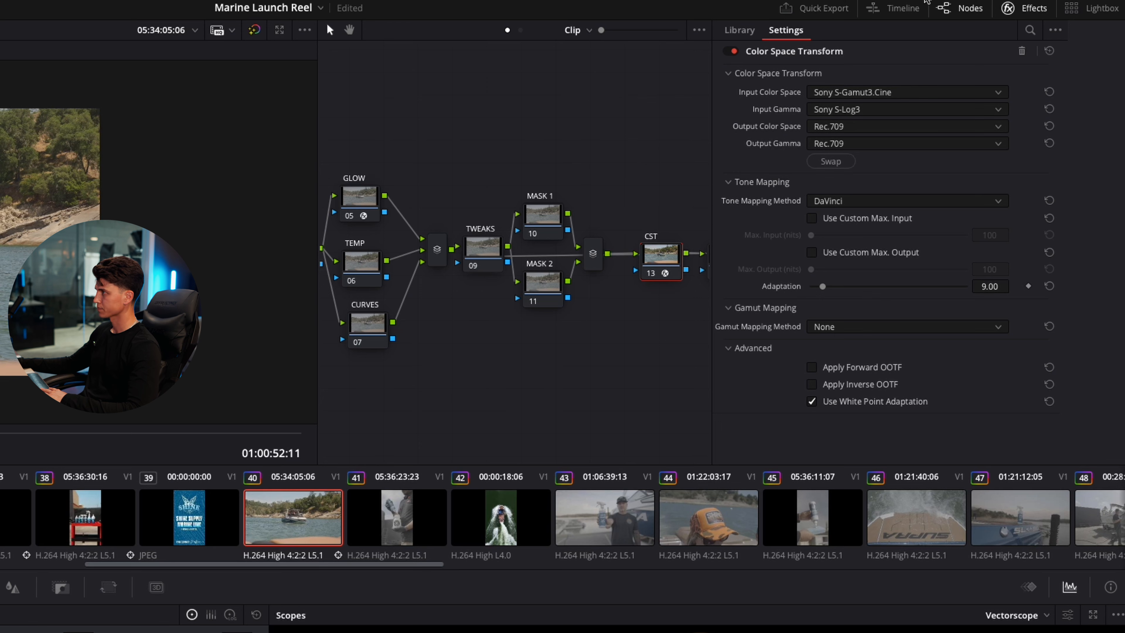
left_click(1008, 8)
Grab a still of the graded boat frame and store it in the gallery's PowerGrade album
left_click_drag(1037, 150, 349, 371)
left_click(733, 43)
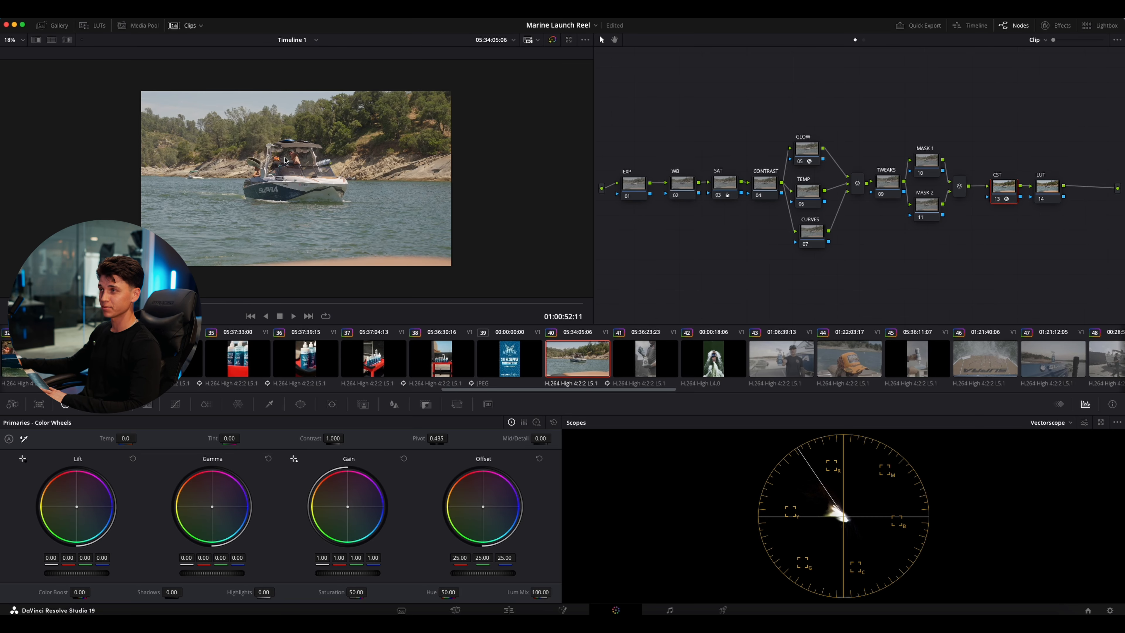
right_click(285, 161)
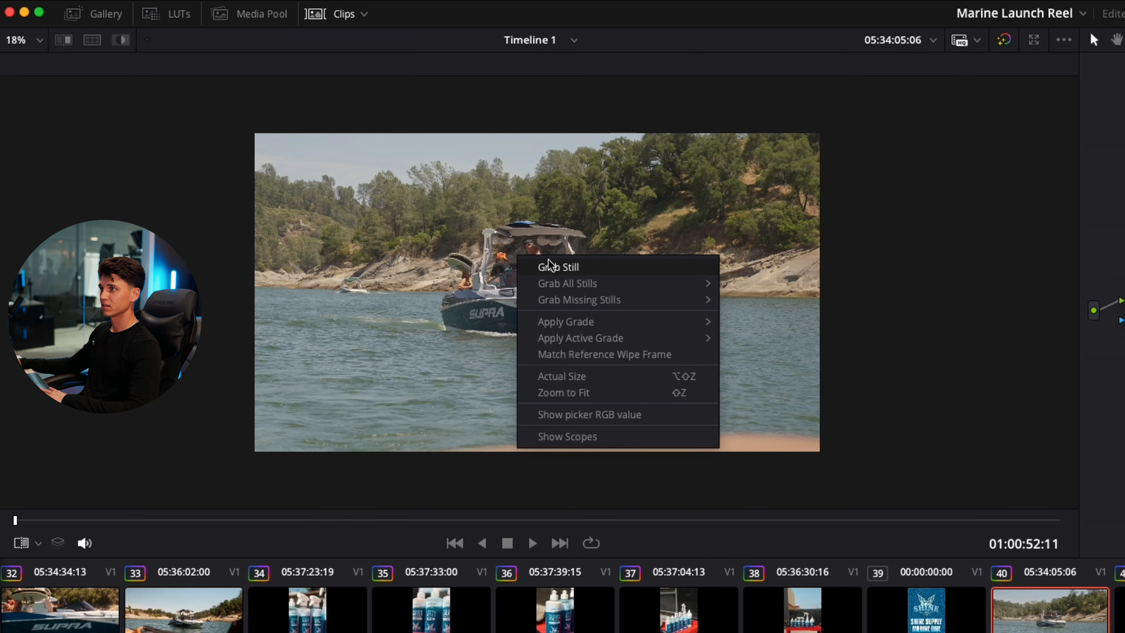
left_click(549, 266)
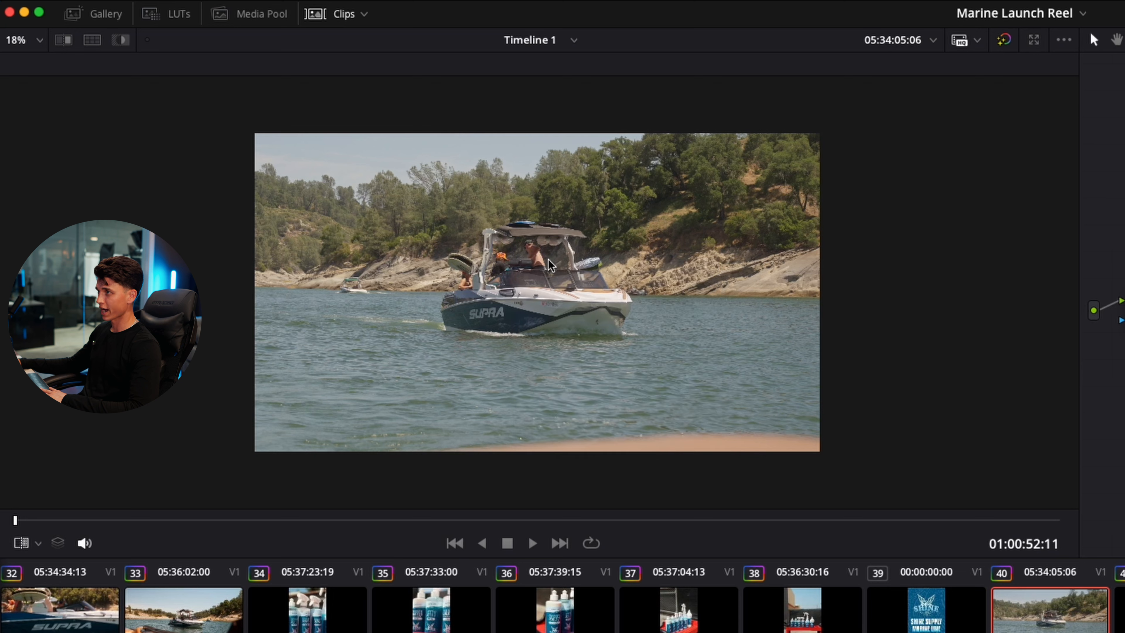
left_click(106, 14)
right_click(788, 268)
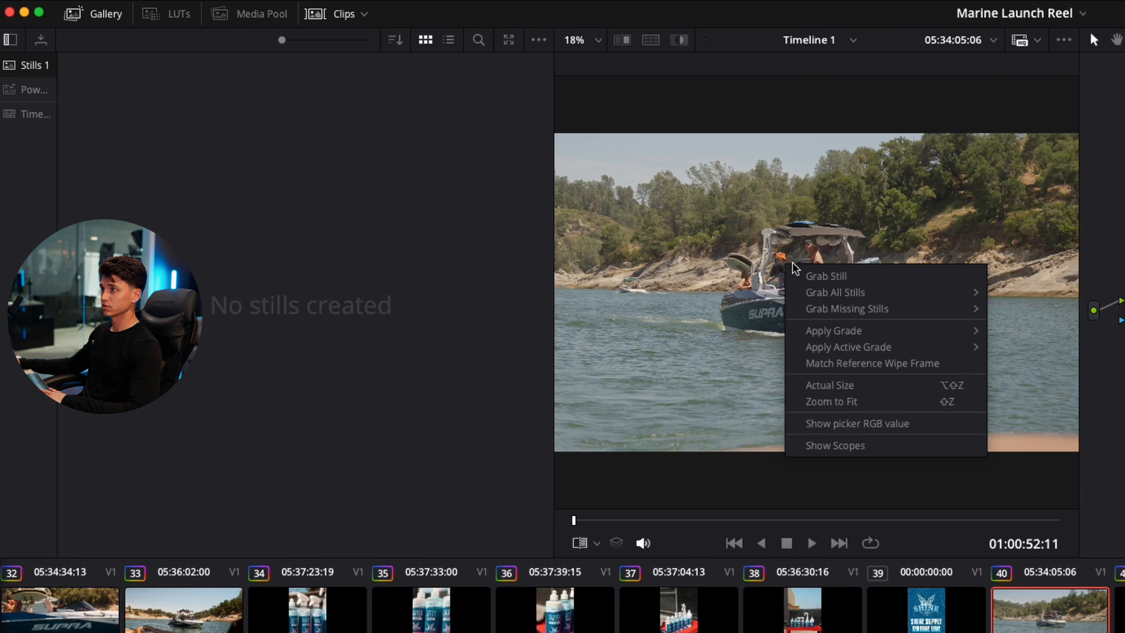
left_click(821, 276)
left_click_drag(157, 76, 28, 93)
left_click(36, 90)
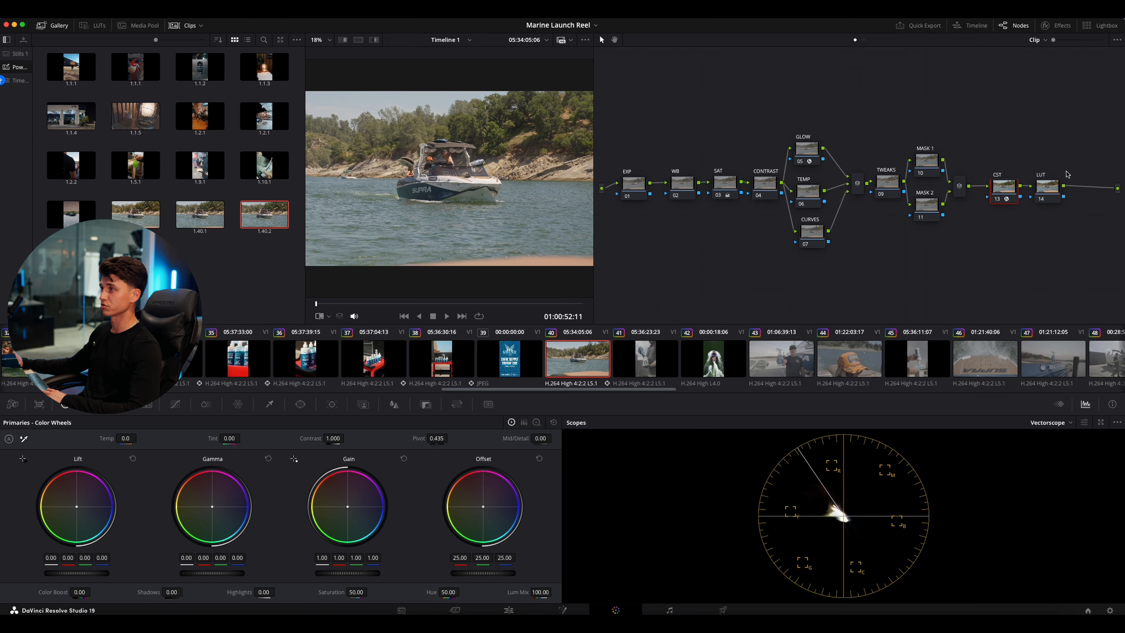
Go to the next clip, 41, and delete the whole node tree applied to it
key("Down")
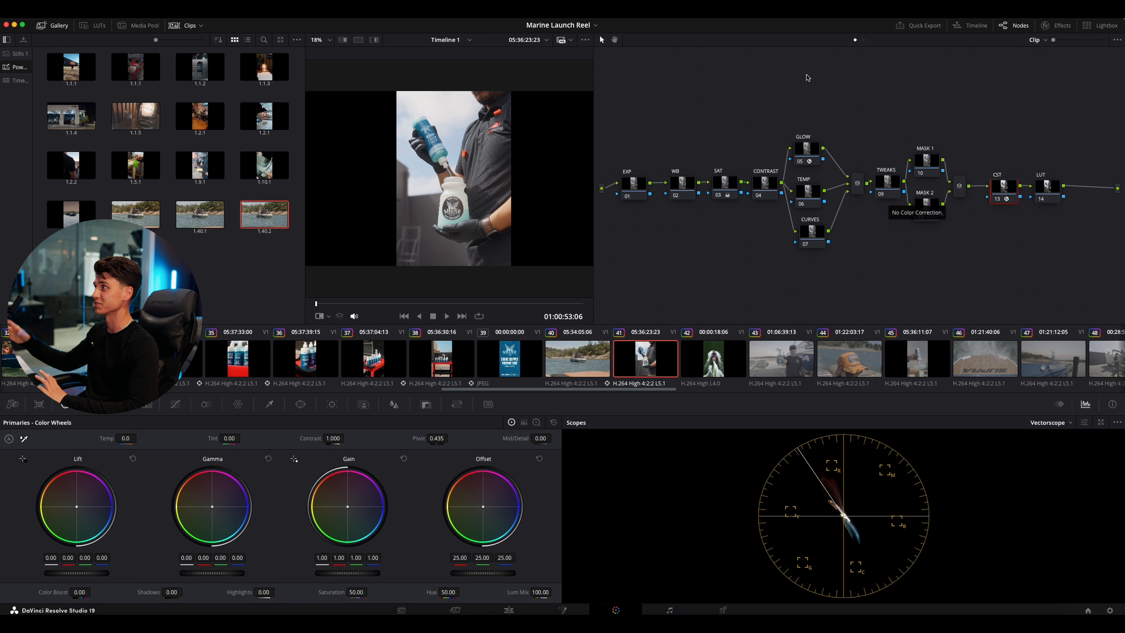
left_click_drag(1065, 101, 634, 264)
key("Delete")
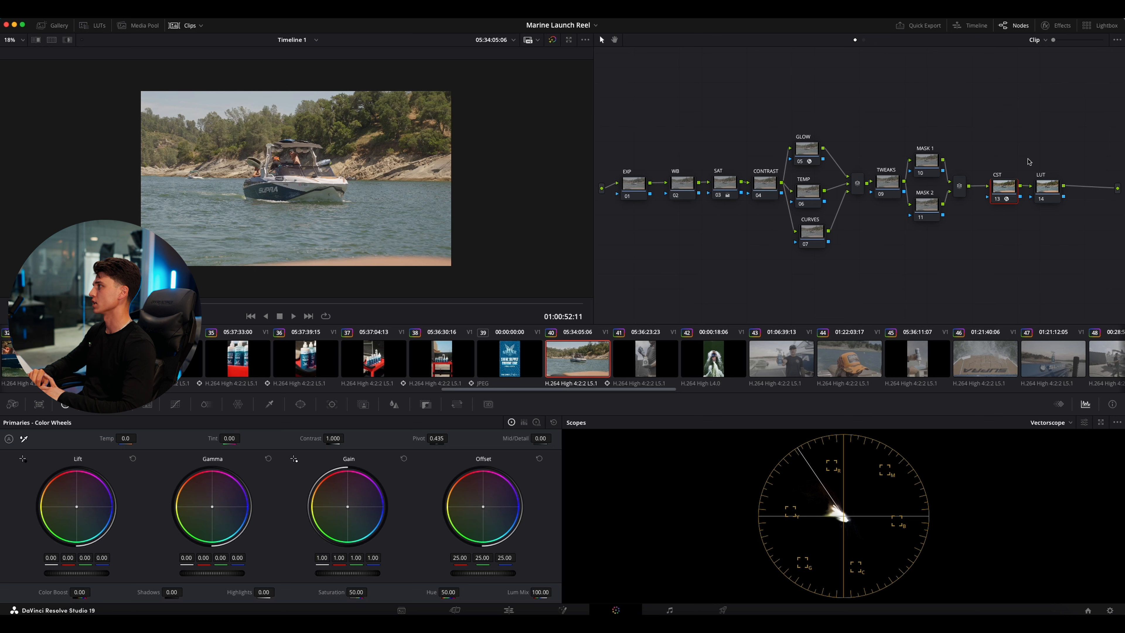
Apply a LUT to the LUT node and reduce its Key Output Gain to 0.350
left_click(1041, 191)
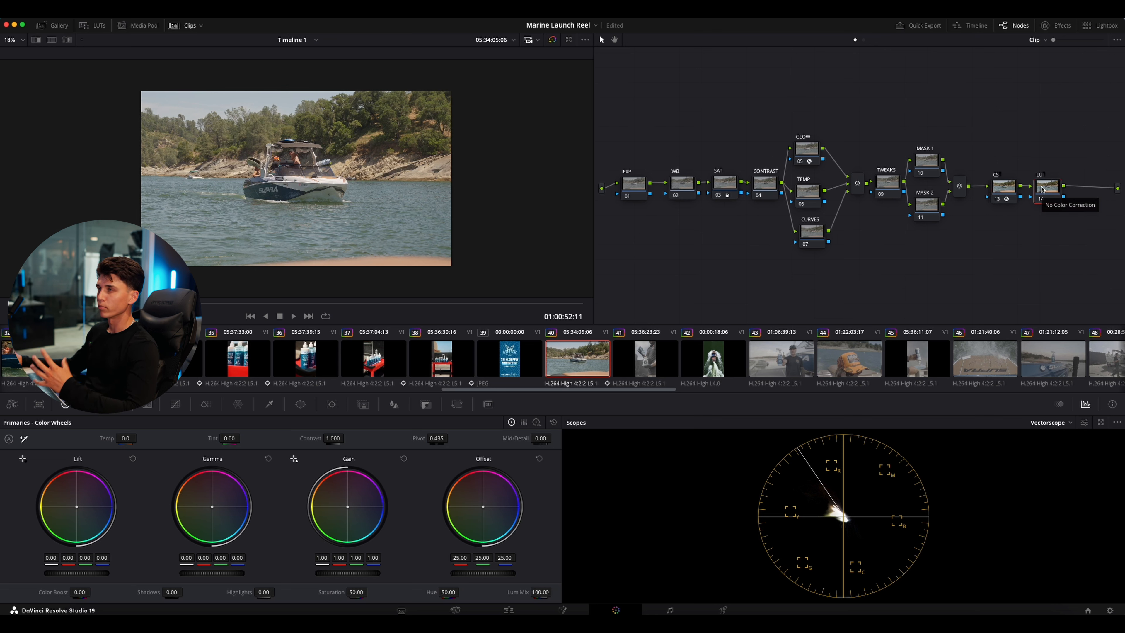
right_click(1041, 189)
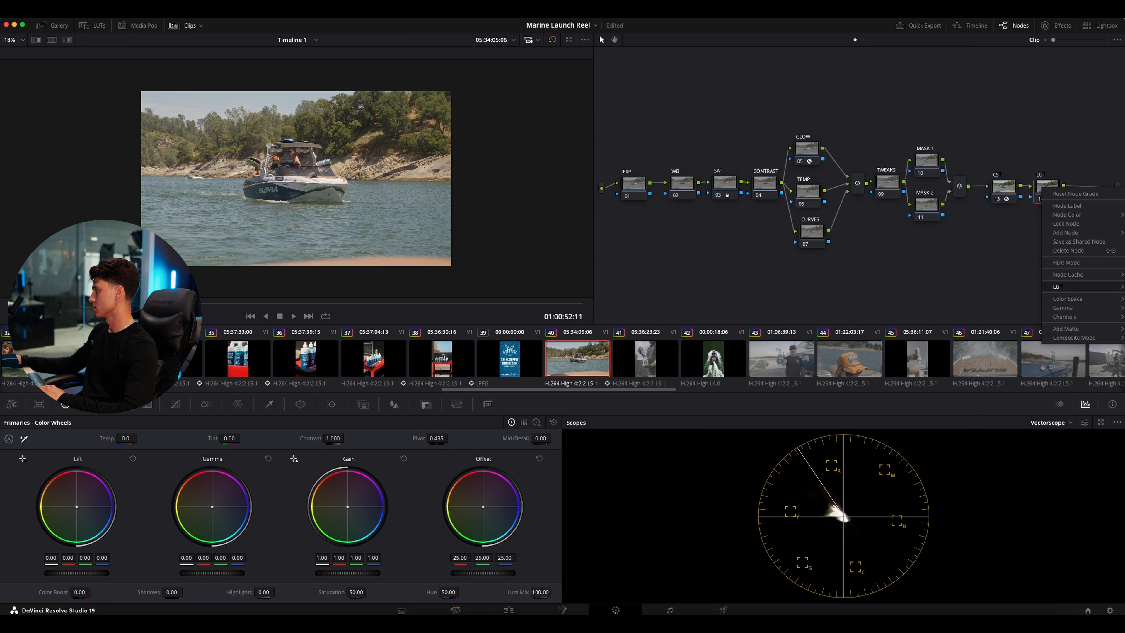
left_click(1123, 287)
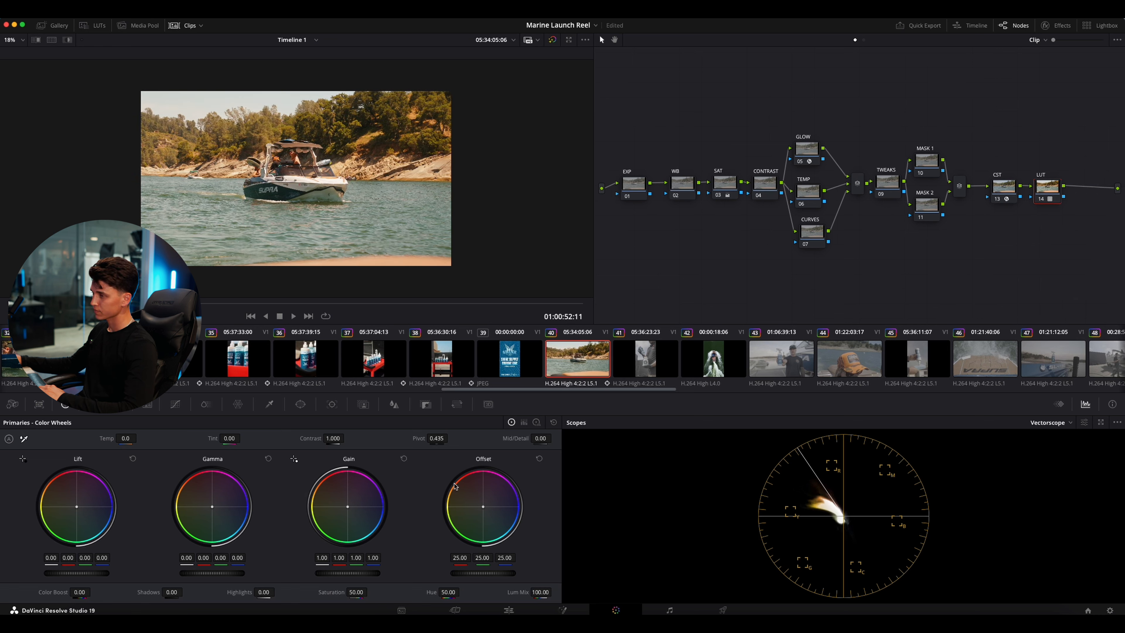
left_click(425, 404)
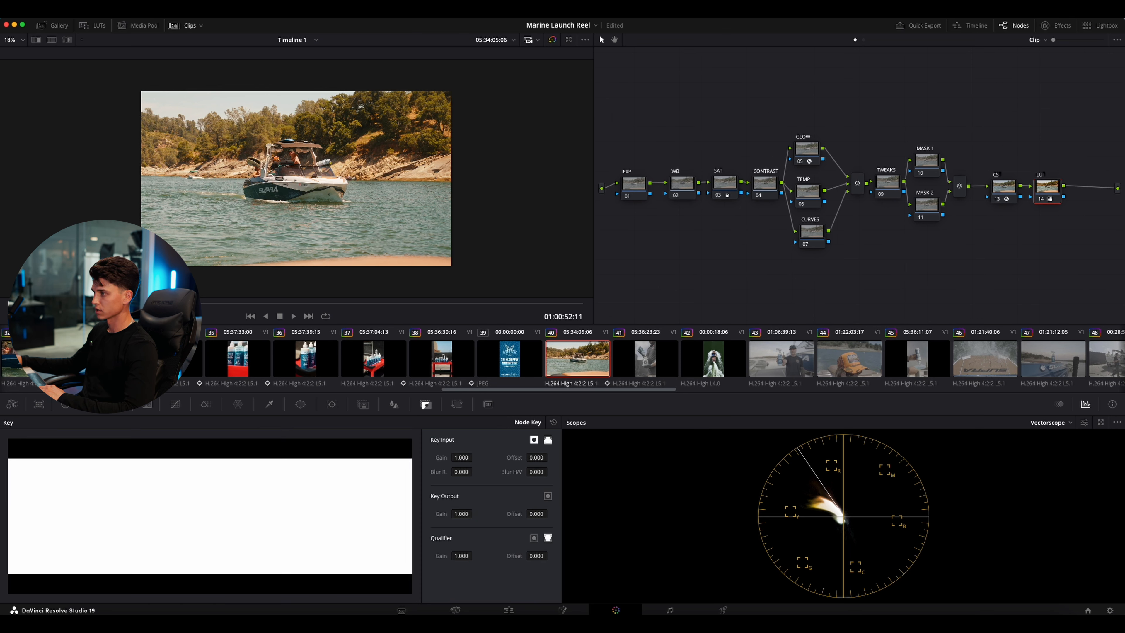
left_click_drag(461, 514, 370, 514)
left_click_drag(475, 513, 476, 512)
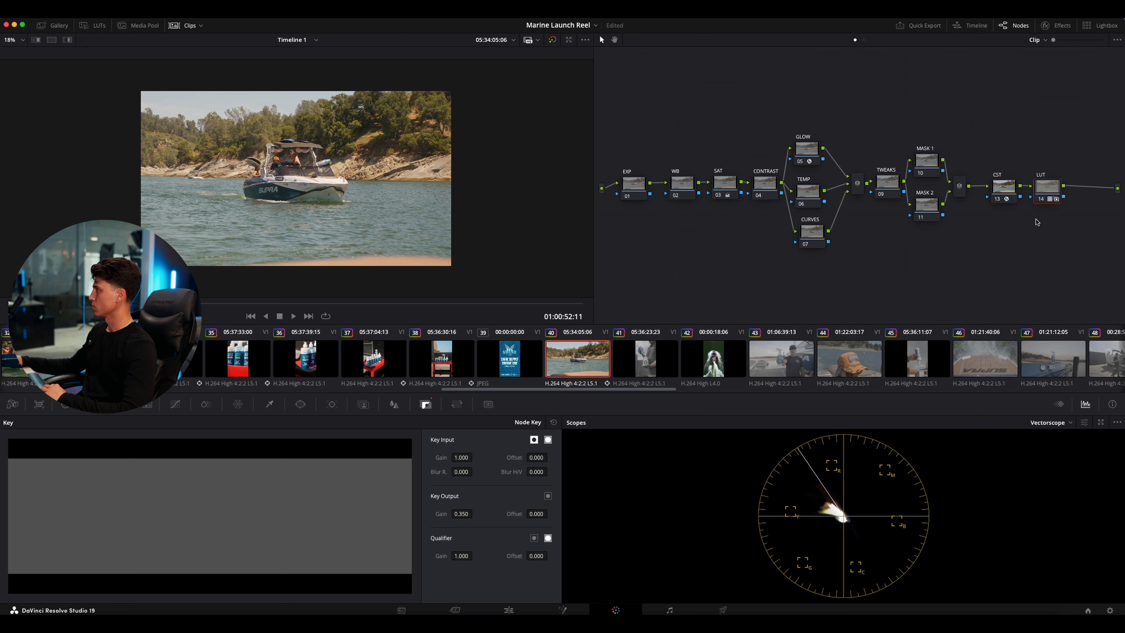
Toggle the LUT node off and on repeatedly to compare the boat shot with and without the LUT
key("ctrl+d")
key("ctrl+d")
key("ctrl+d")
key("ctrl+d")
key("ctrl+d")
key("ctrl+d")
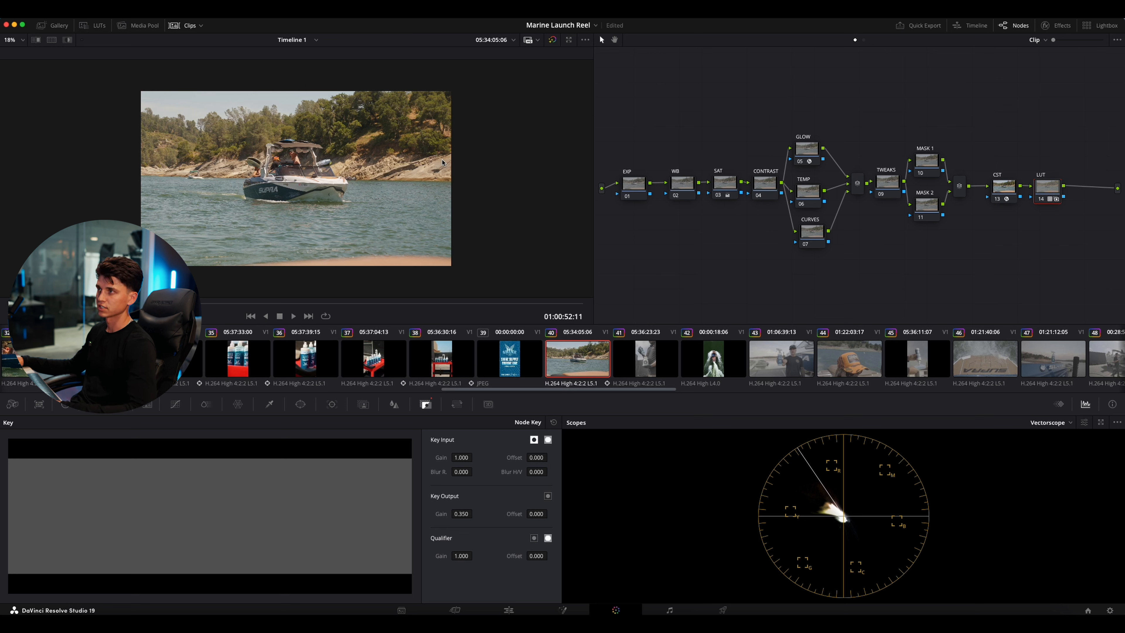
key("ctrl+d")
key("ctrl+d")
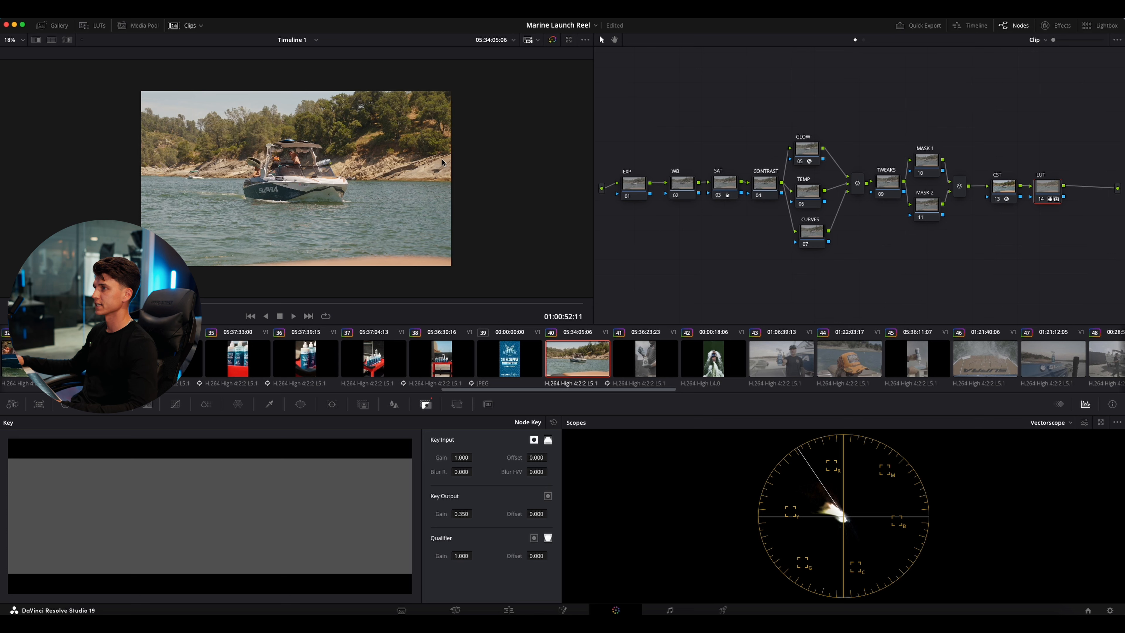
On the CONTRAST node's custom curve, add shadow, midtone and highlight points, and lower the shadow point slightly
left_click(765, 183)
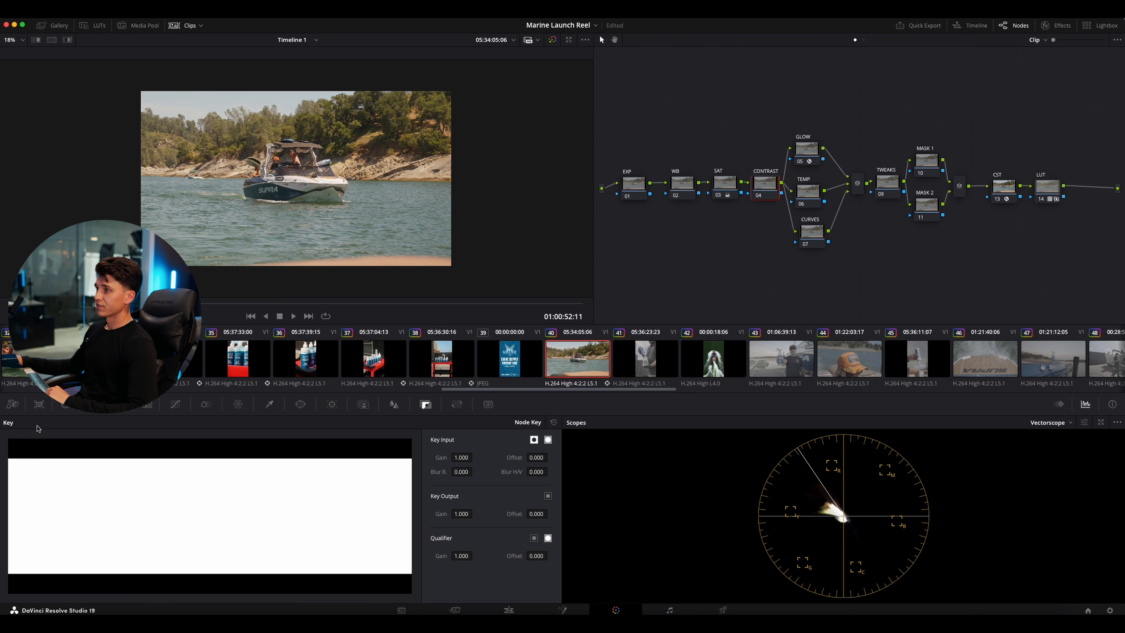
left_click(64, 404)
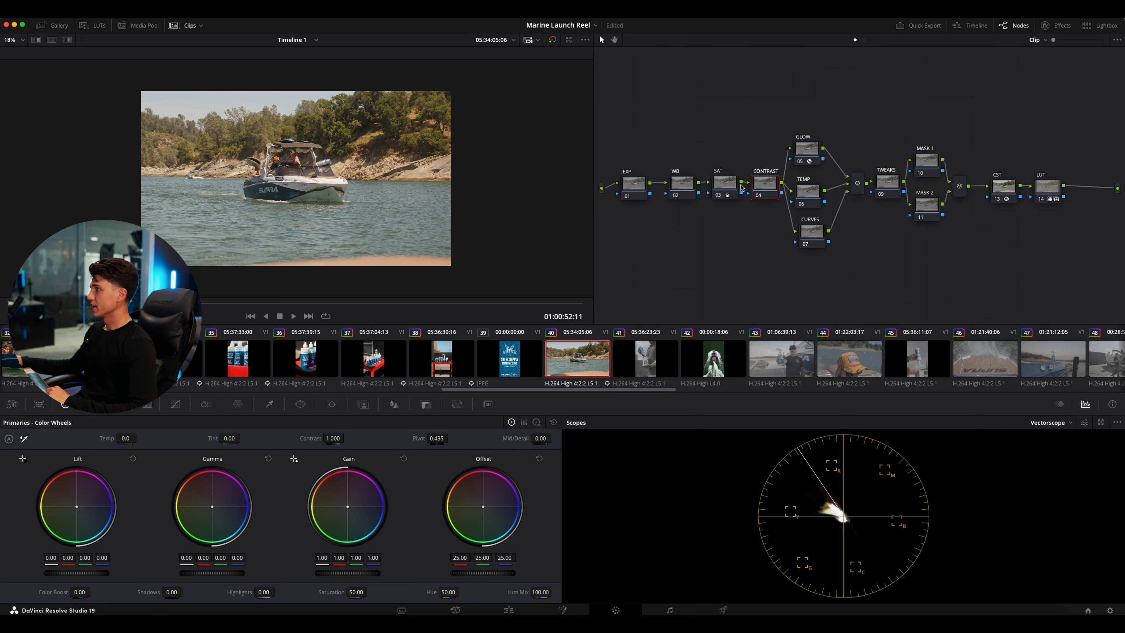
left_click(175, 404)
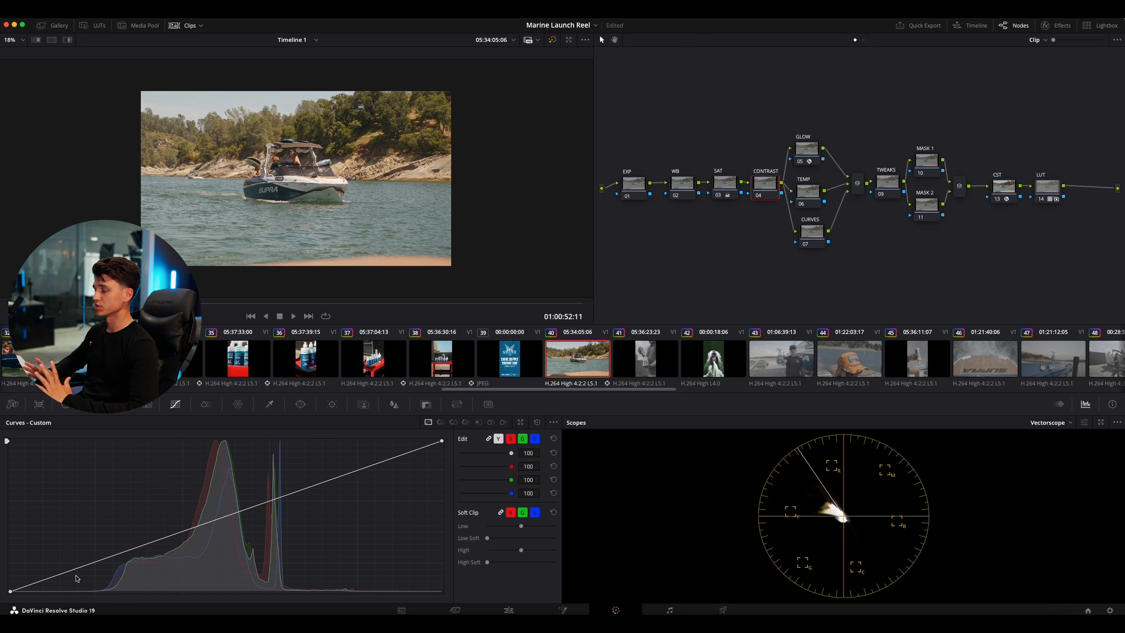
left_click(95, 563)
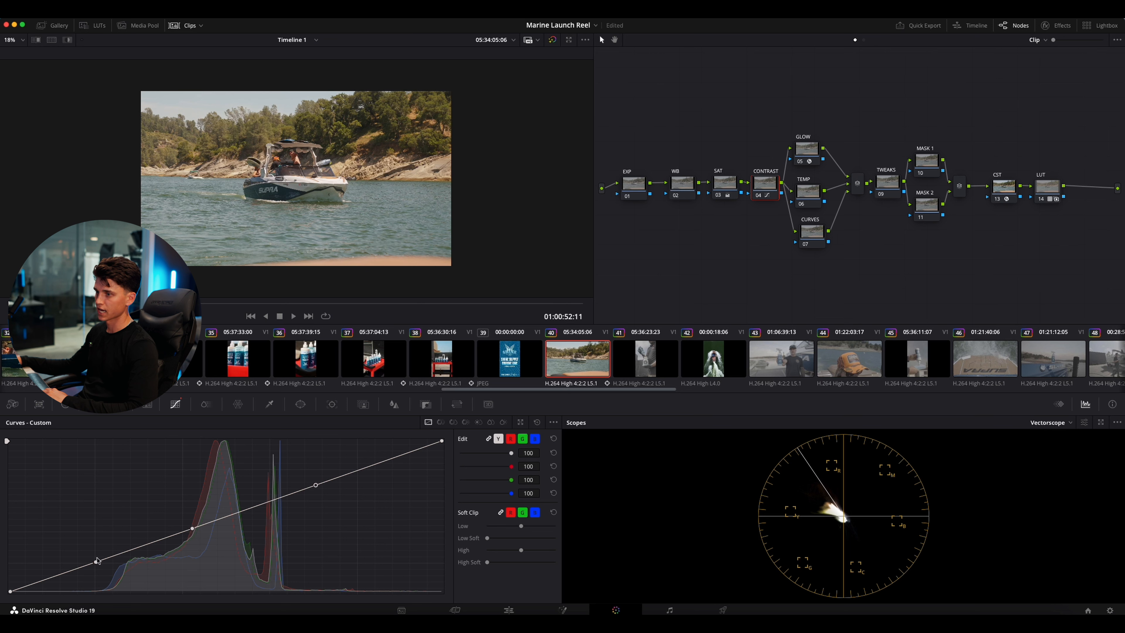
left_click_drag(97, 563, 98, 573)
Toggle the CONTRAST node off and on to judge the effect of the lowered shadows
key("ctrl+d")
key("ctrl+d")
key("ctrl+d")
key("ctrl+d")
key("ctrl+d")
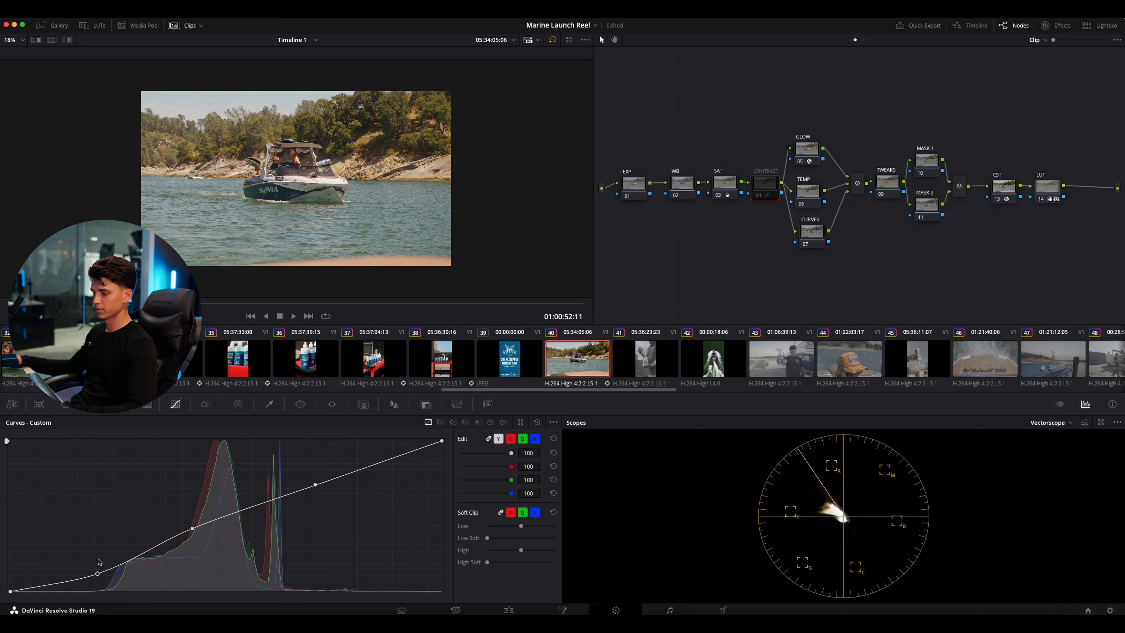
key("ctrl+d")
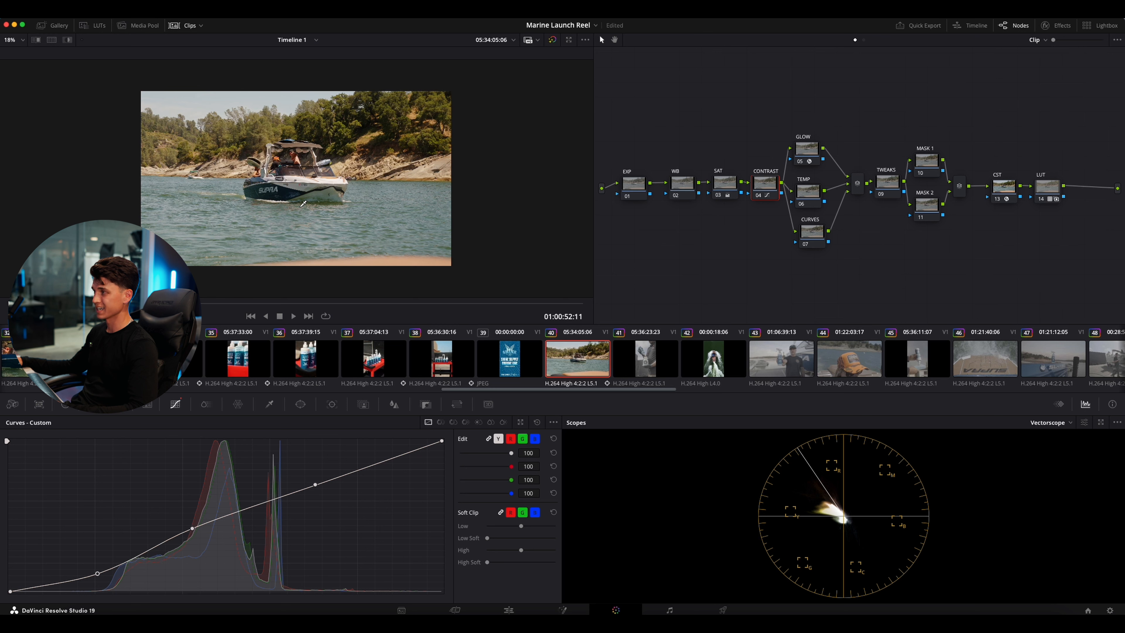
left_click(760, 195)
left_click(761, 195)
left_click(761, 195)
left_click(761, 196)
key("super+d")
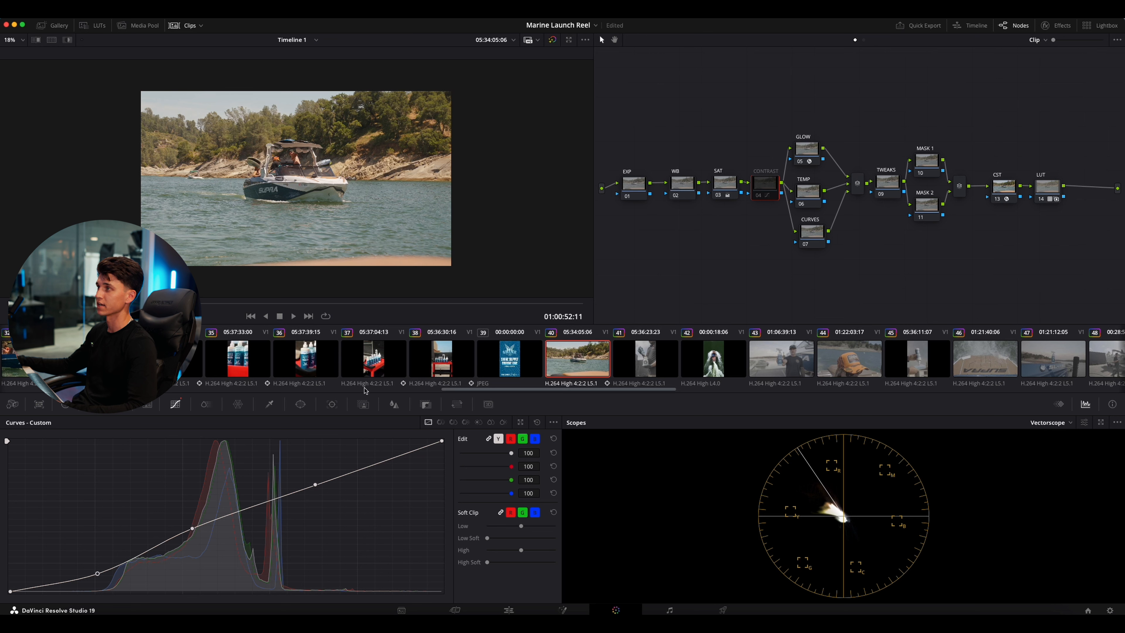
key("super+d")
Lower the CONTRAST curve's midtone point and raise its highlight point slightly, comparing the picture with the node off and on
left_click_drag(192, 528, 192, 535)
key("super+d")
key("super+d")
left_click_drag(315, 485, 314, 482)
key("super+d")
key("super+d")
scroll(362, 232, "up", 2)
key("super+d")
key("super+d")
key("super+d")
key("super+d")
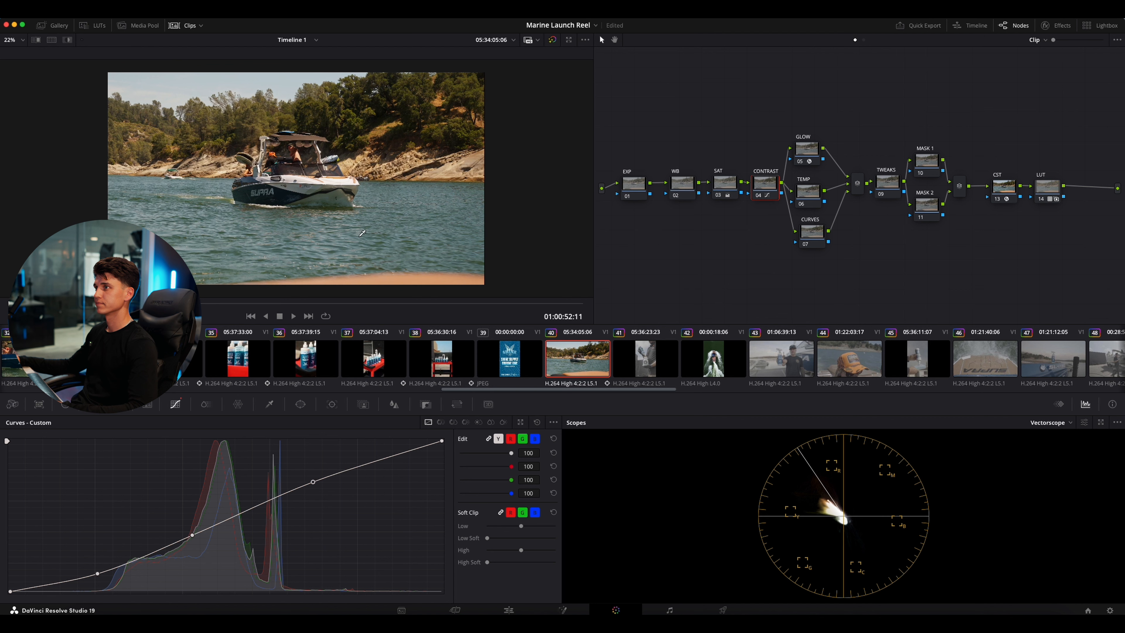
On the WB node, nudge the Gain color balance toward blue, bringing the blue gain to 1.01
left_click(690, 186)
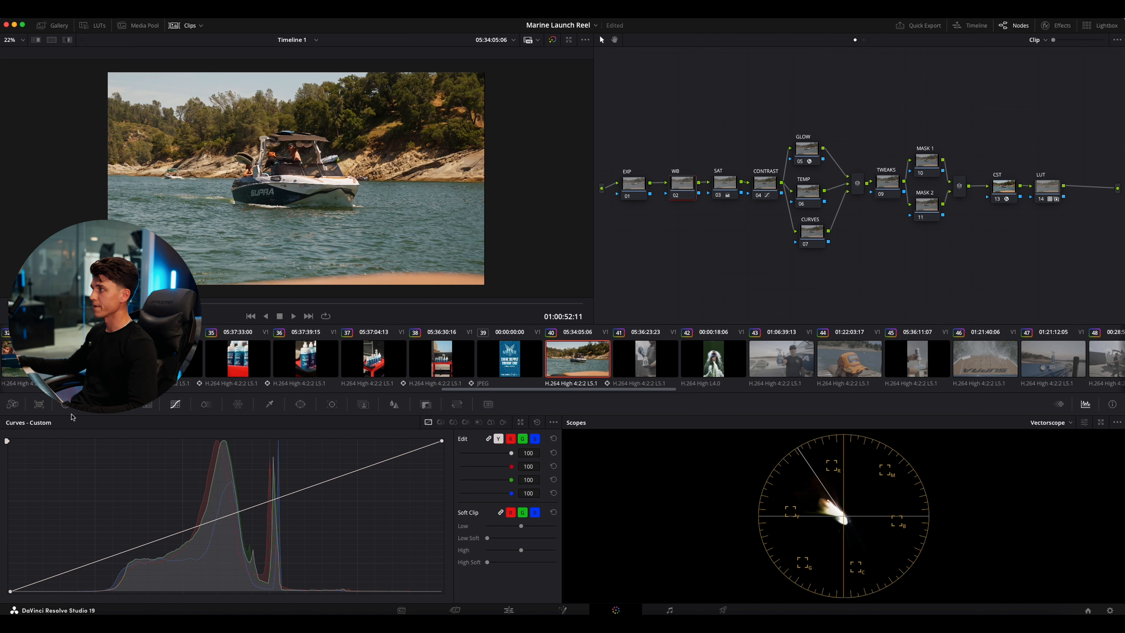
left_click(65, 405)
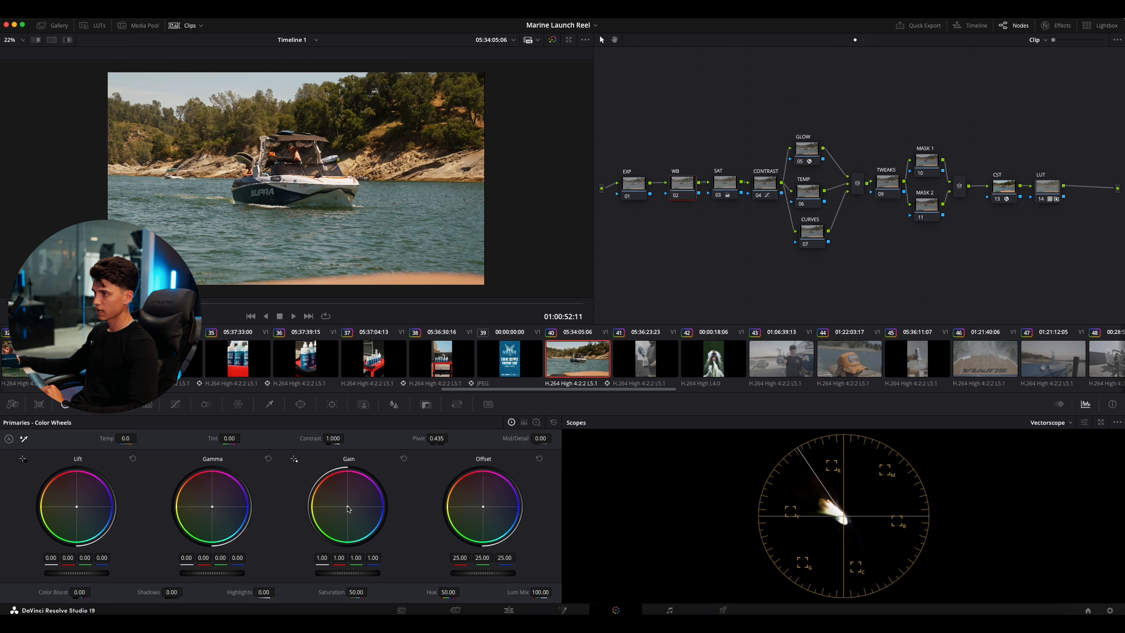
left_click_drag(348, 506, 349, 507)
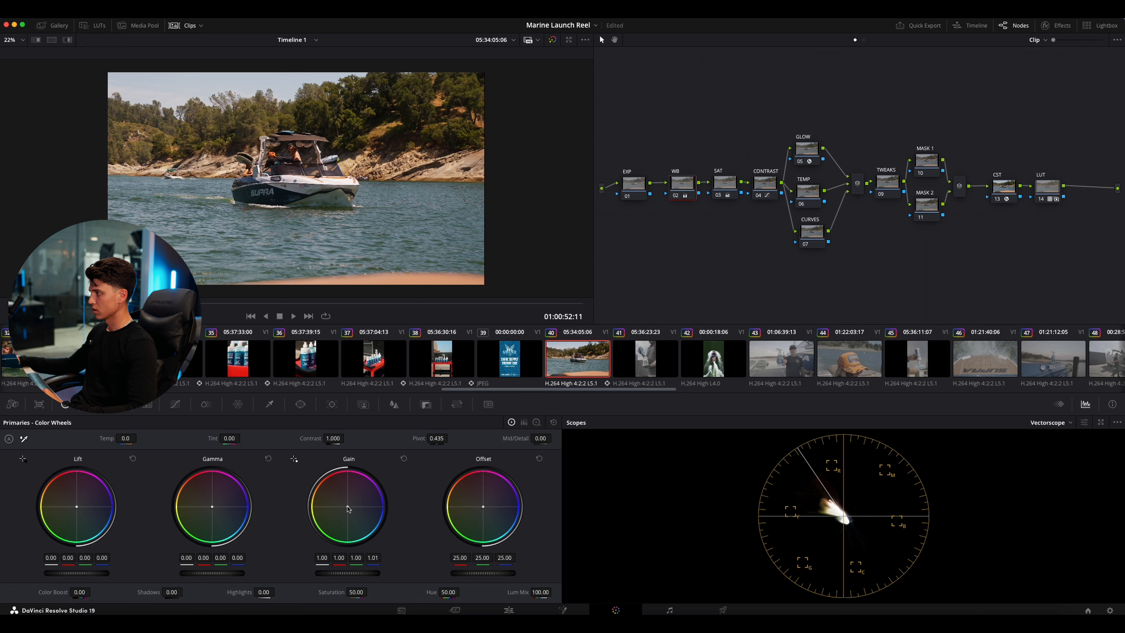
key("super+d")
key("super+d")
key("super+d")
key("super+d")
scroll(346, 186, "up", 1)
scroll(345, 186, "up", 1)
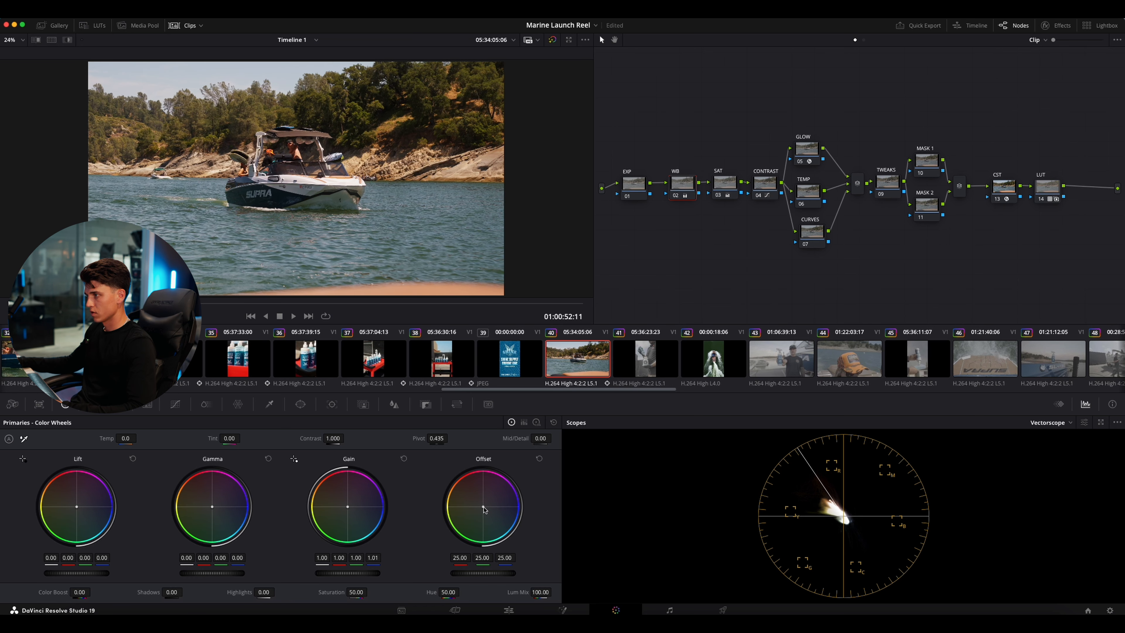
left_click_drag(349, 509, 350, 509)
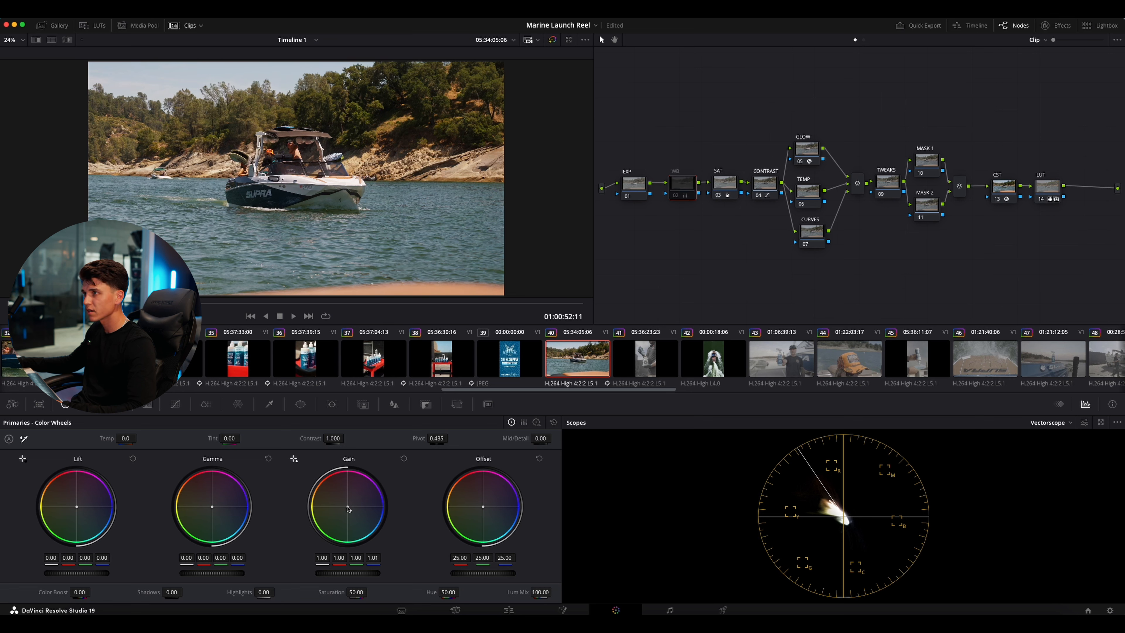
Compare the boat shot with the WB node off and on, both close up and at full frame
scroll(297, 237, "down", 3)
key("super+d")
key("super+d")
scroll(296, 233, "up", 7)
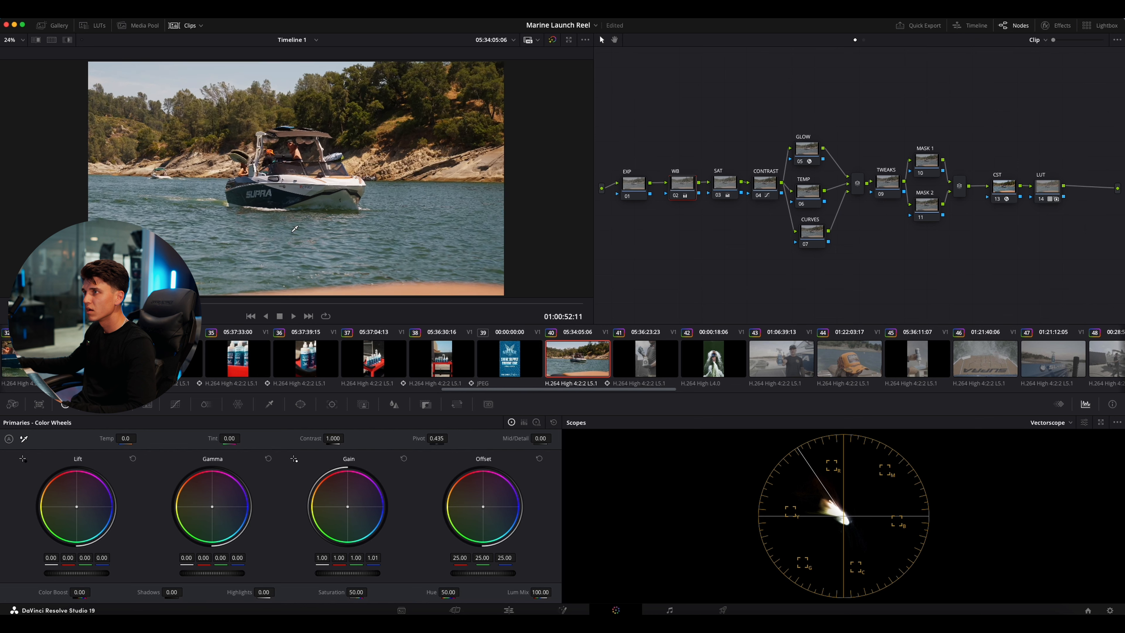
key("super+d")
key("super+d")
key("super+d")
key("super+d")
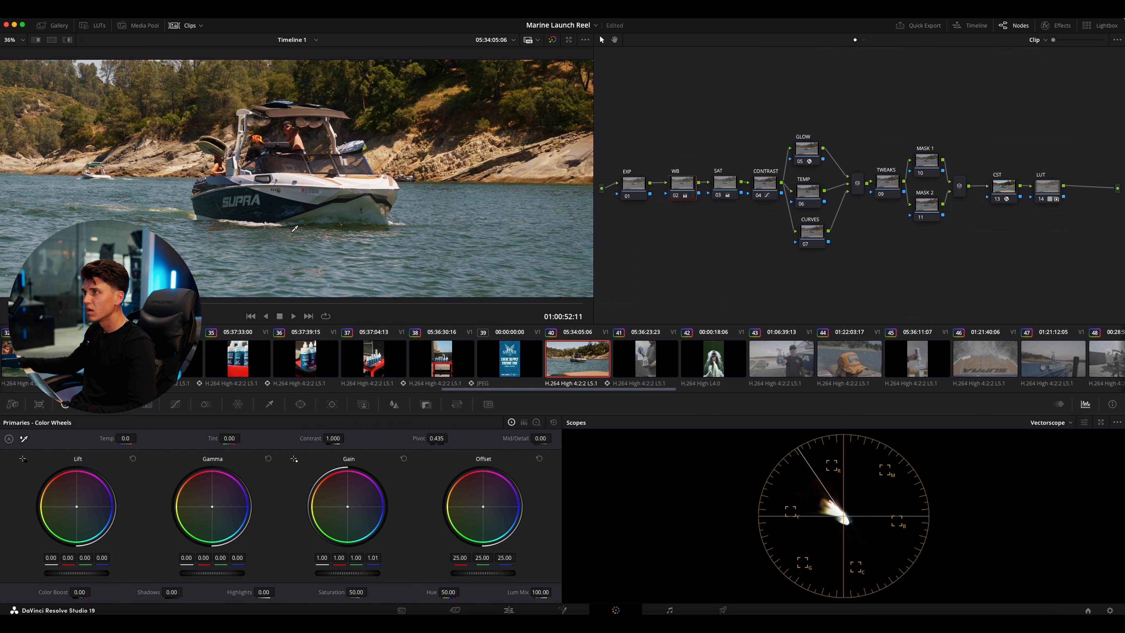
scroll(295, 229, "down", 3)
key("super+d")
key("super+d")
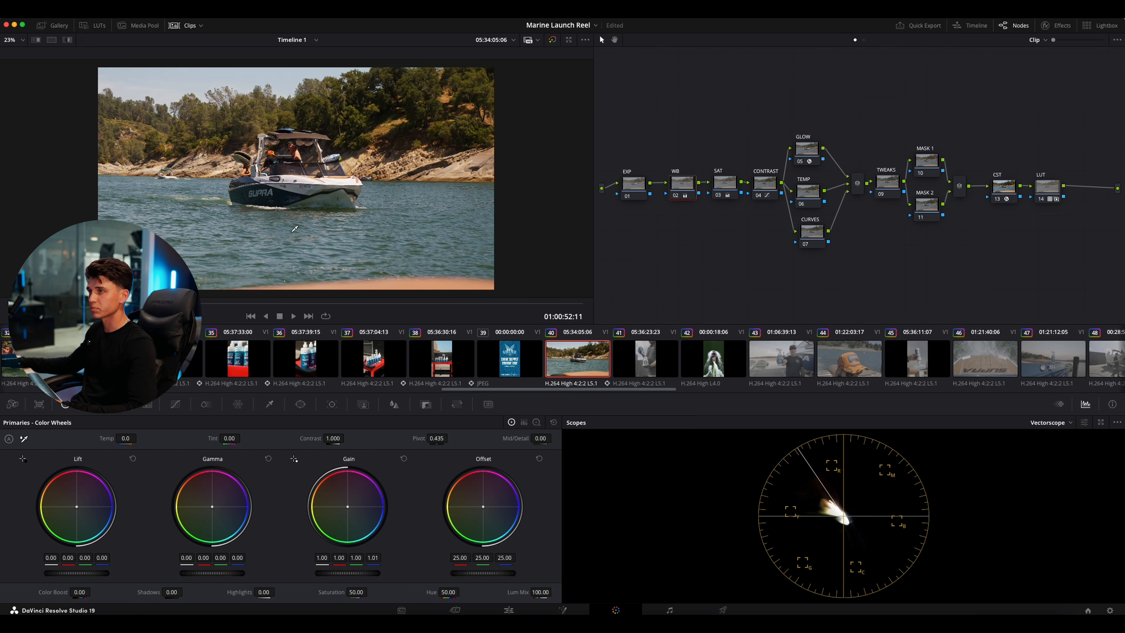
scroll(293, 231, "up", 1)
scroll(293, 231, "down", 1)
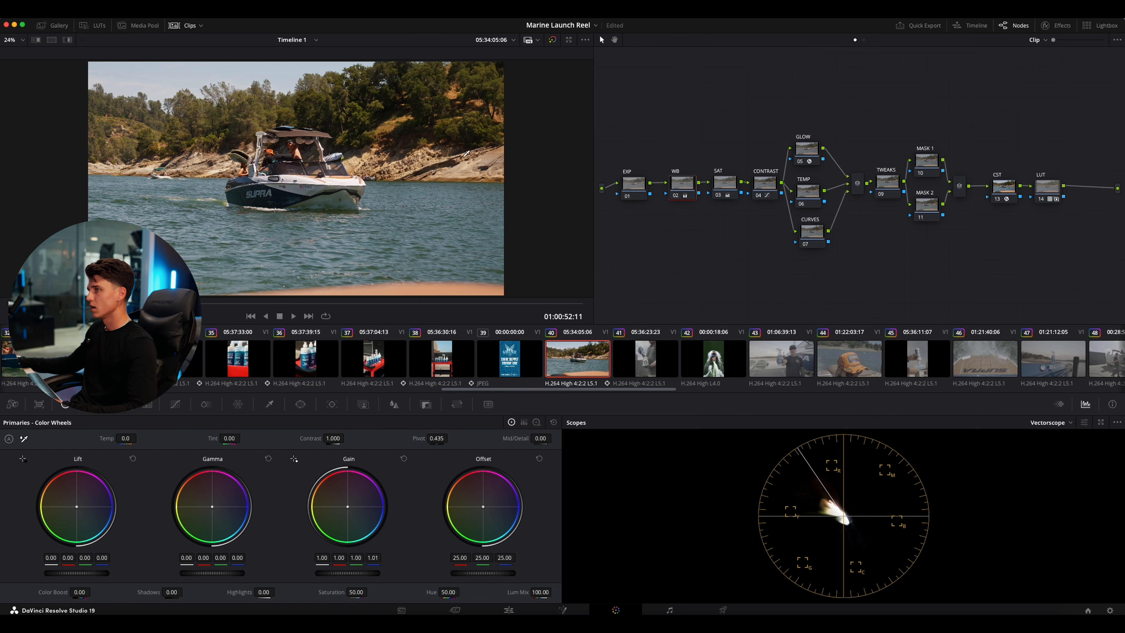
scroll(279, 144, "down", 2)
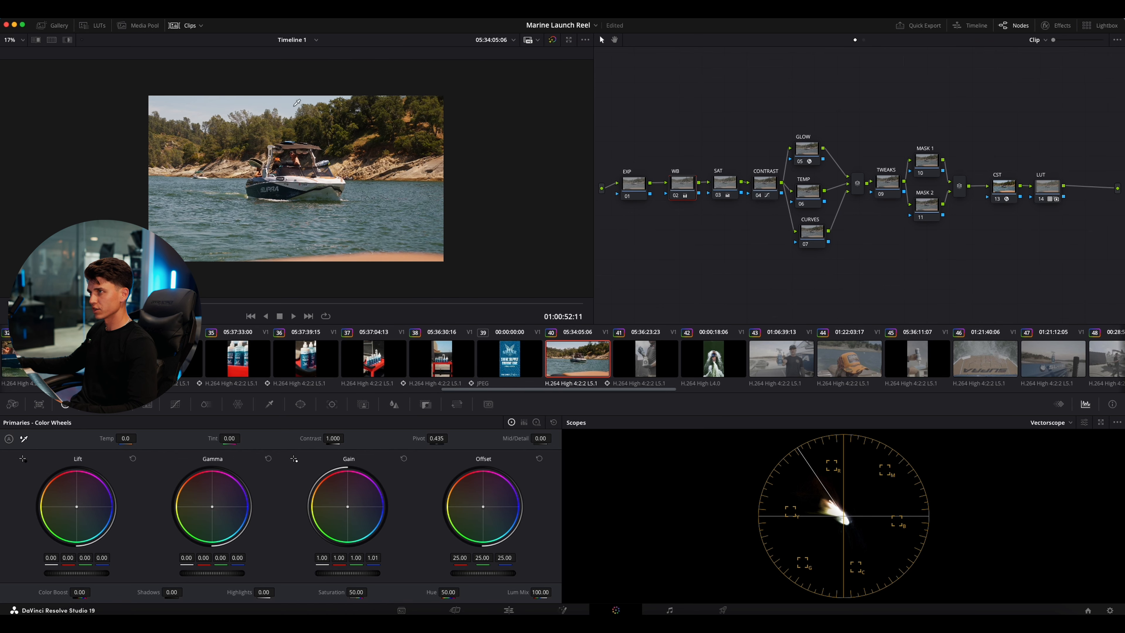
scroll(300, 232, "up", 2)
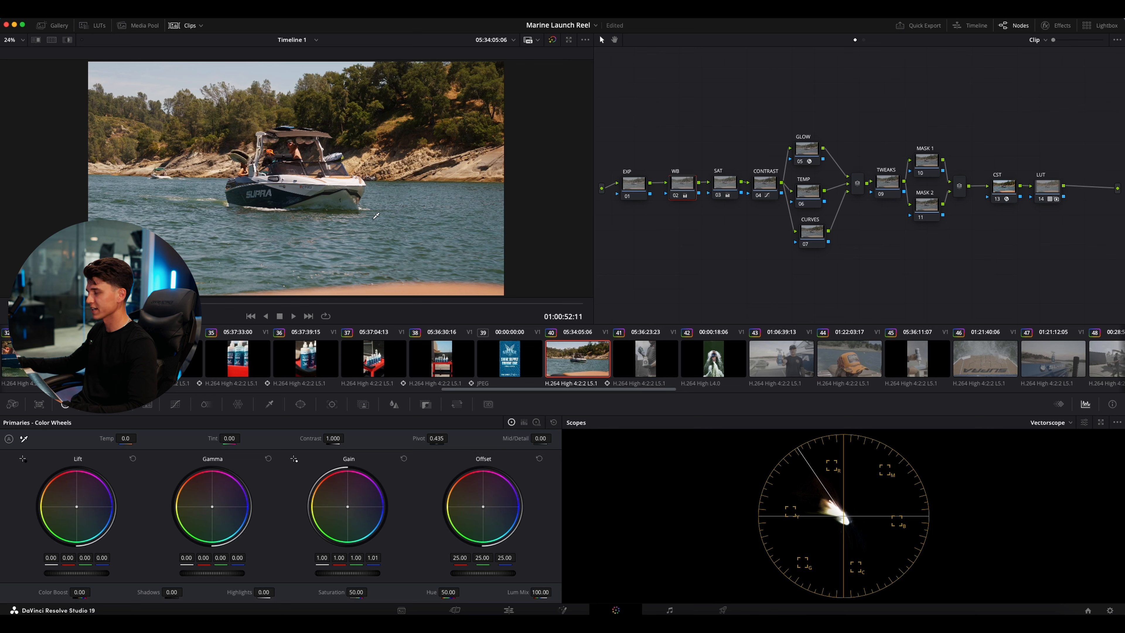
scroll(318, 209, "up", 1)
scroll(310, 172, "down", 2)
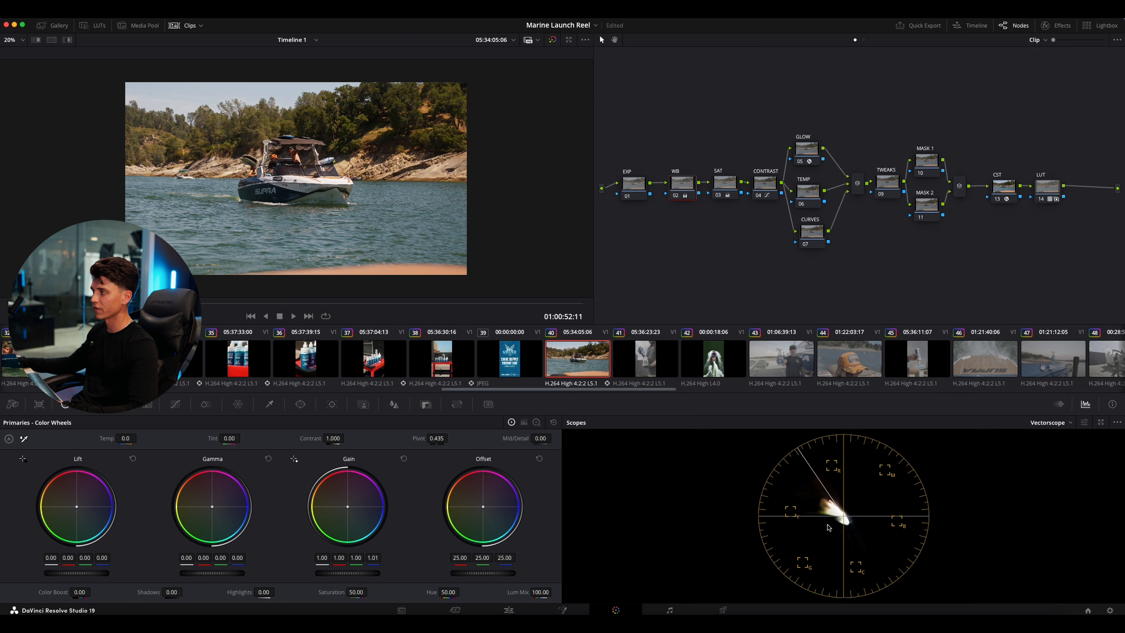
scroll(371, 248, "up", 1)
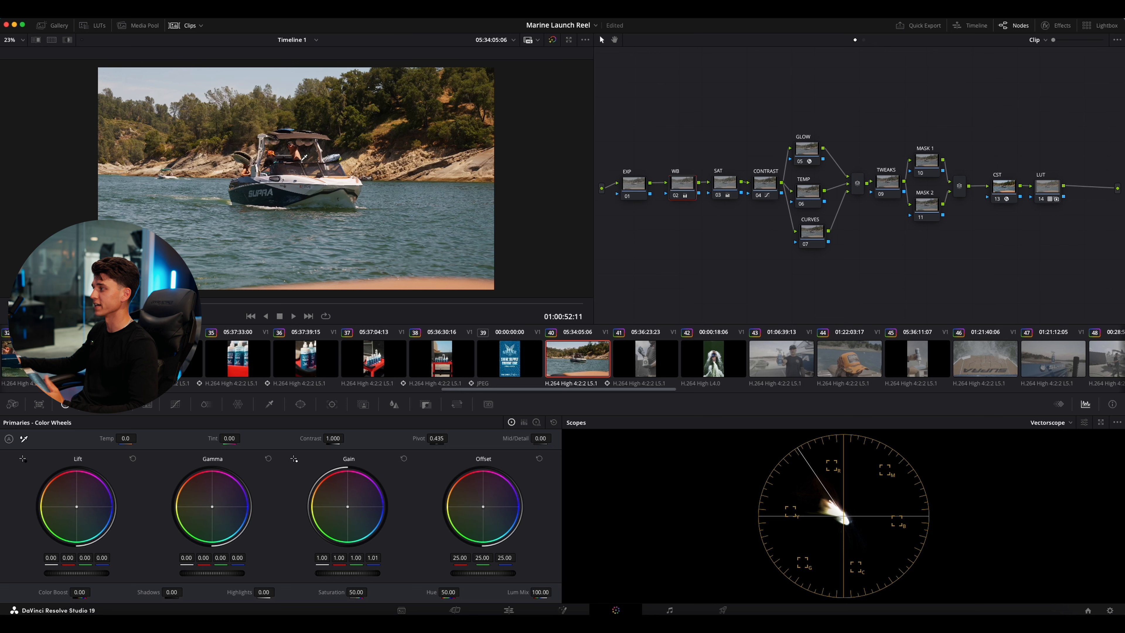
Warm the picture on the TEMP node by raising Temp to about 70, comparing the result with the node off and on
left_click(643, 183)
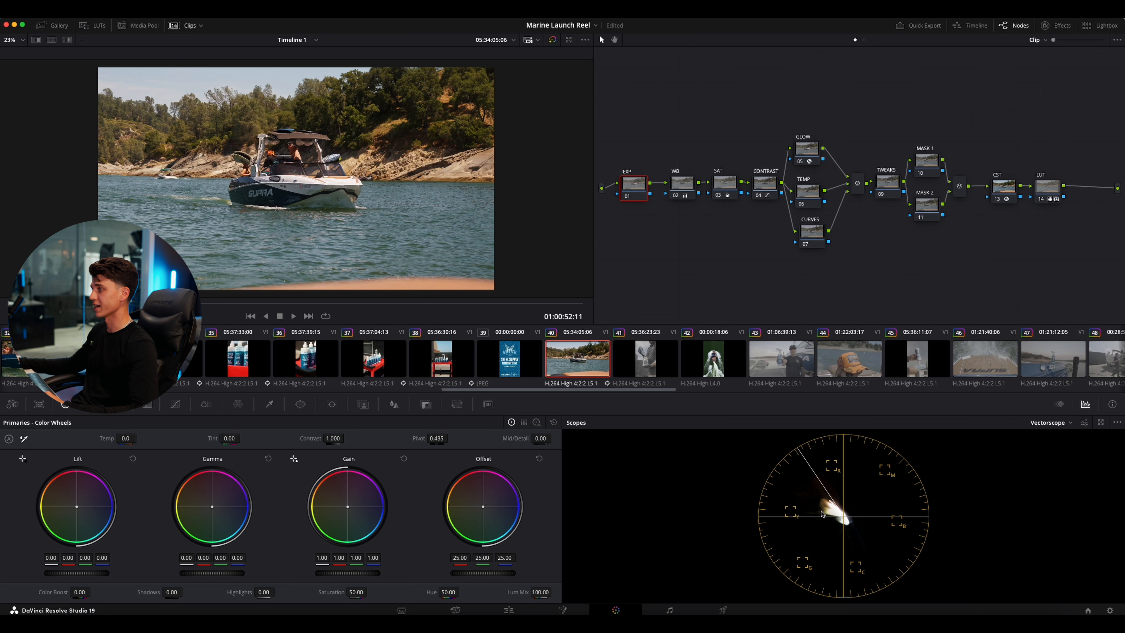
left_click(807, 193)
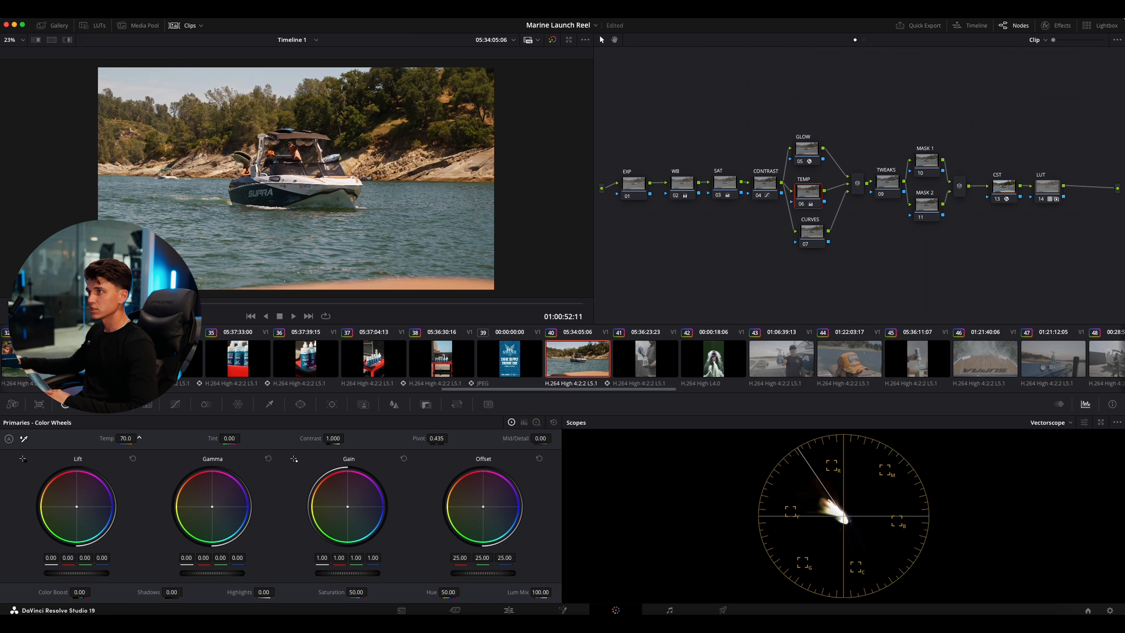
key("ctrl+d")
key("ctrl+d")
key("ctrl+d")
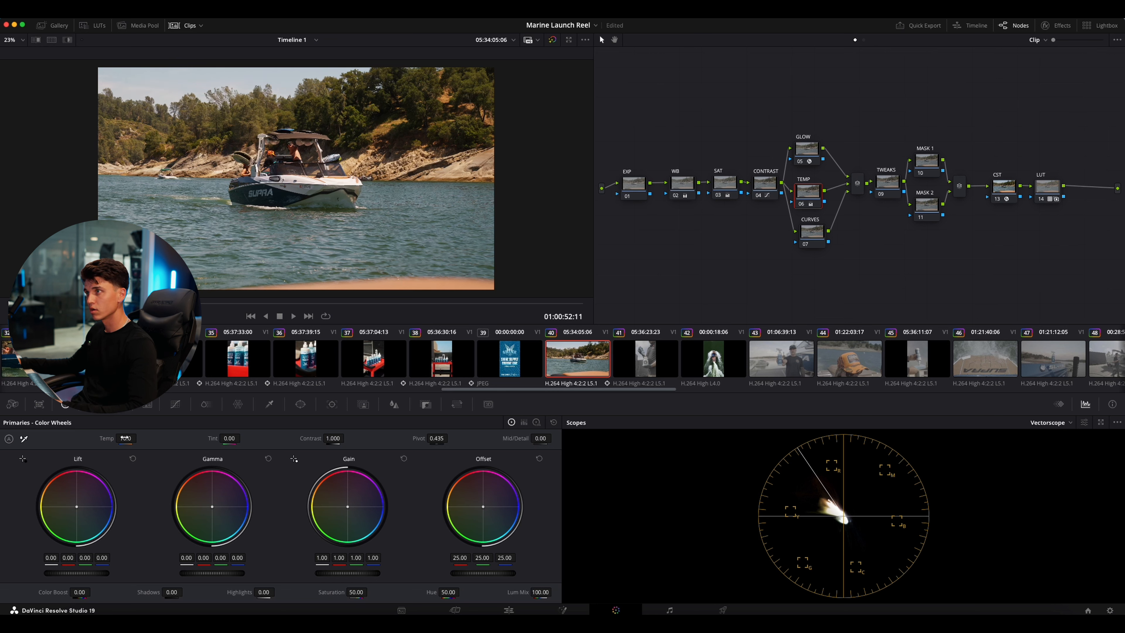
key("ctrl+d")
key("ctrl+d")
key("ctrl+d")
key("ctrl+d")
key("ctrl+d")
key("ctrl+d")
key("ctrl+d")
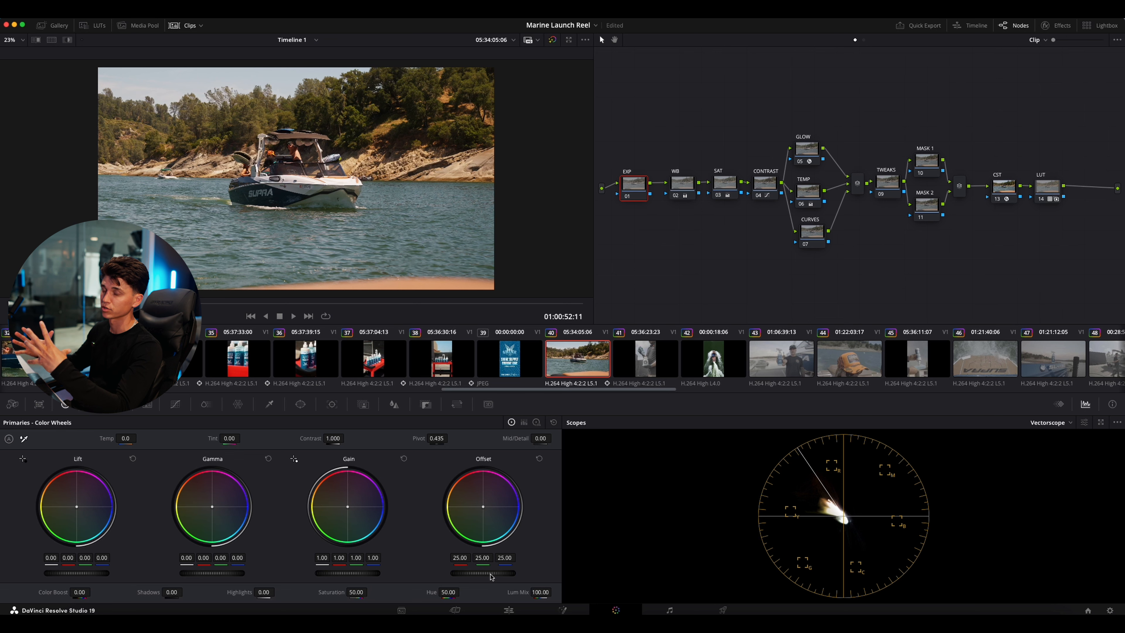
On the EXP node, lower the master Lift and Gamma to -0.02 each and raise the master Gain to 1.06
left_click_drag(84, 574, 78, 574)
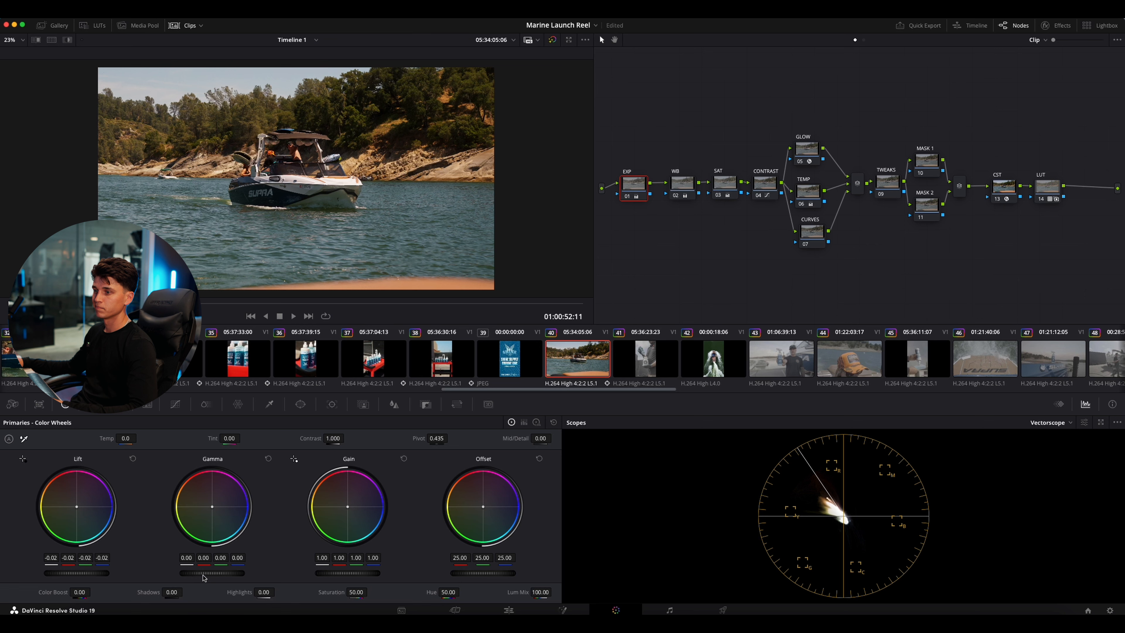
left_click_drag(212, 573, 207, 573)
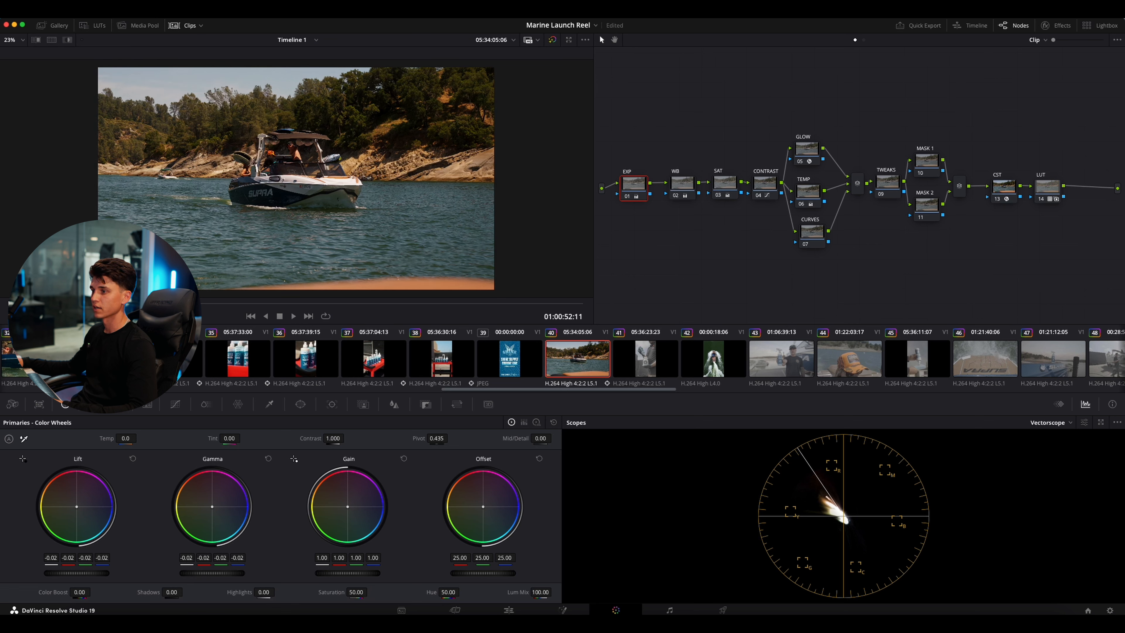
left_click_drag(347, 574, 354, 574)
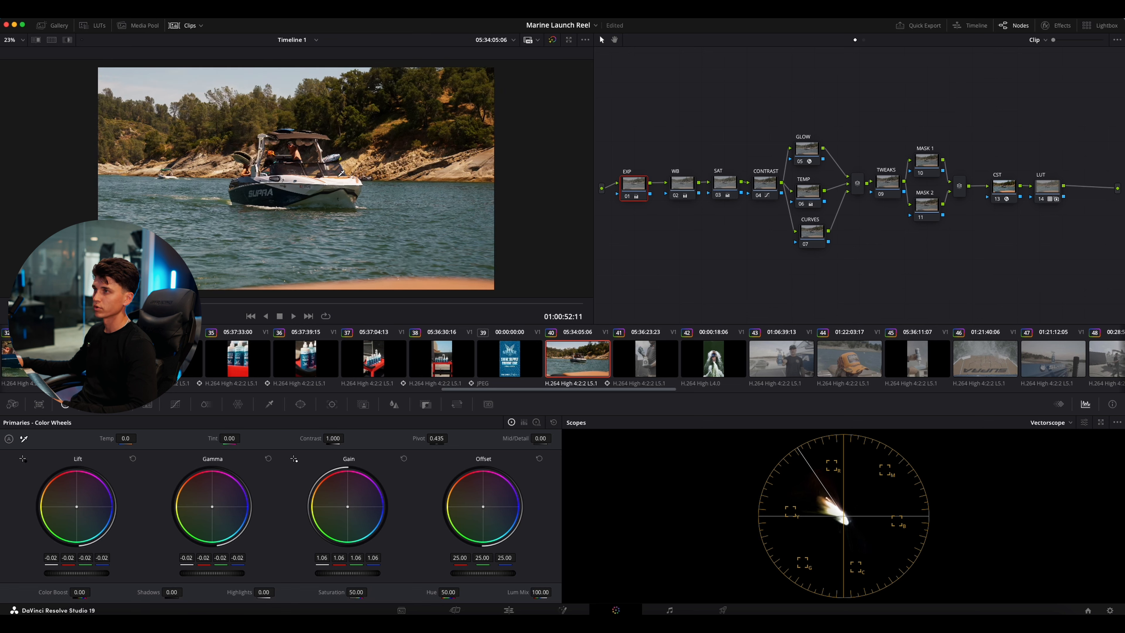
scroll(344, 173, "down", 1)
scroll(355, 240, "up", 1)
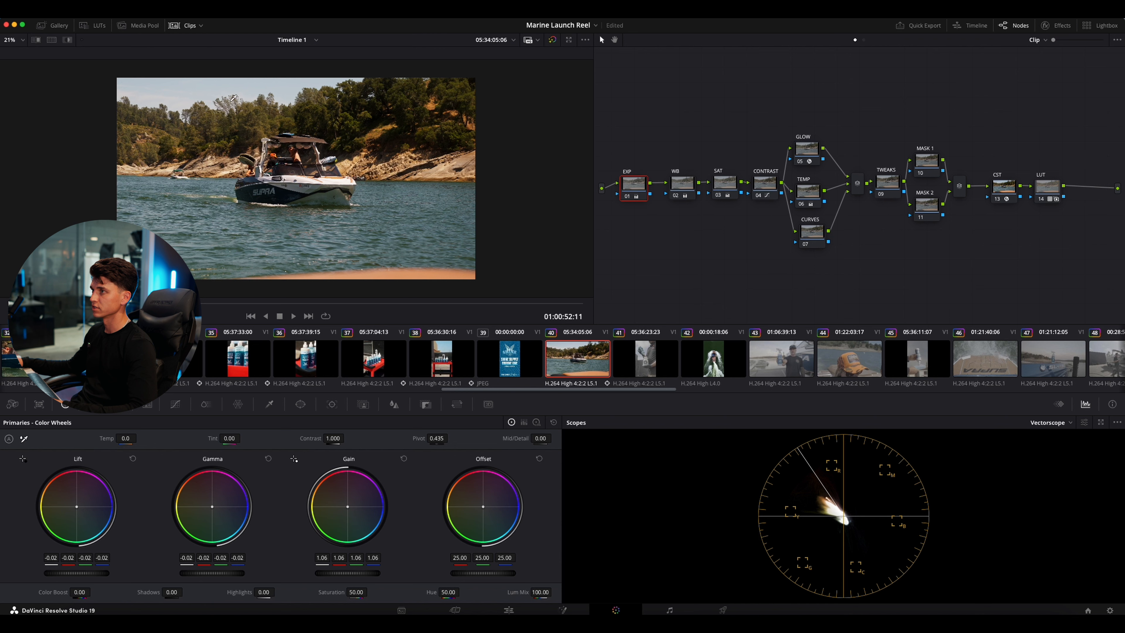
Raise the EXP node's Offset to 29.15, comparing the node off and on and checking the boat shot at different sizes
left_click_drag(480, 574, 502, 574)
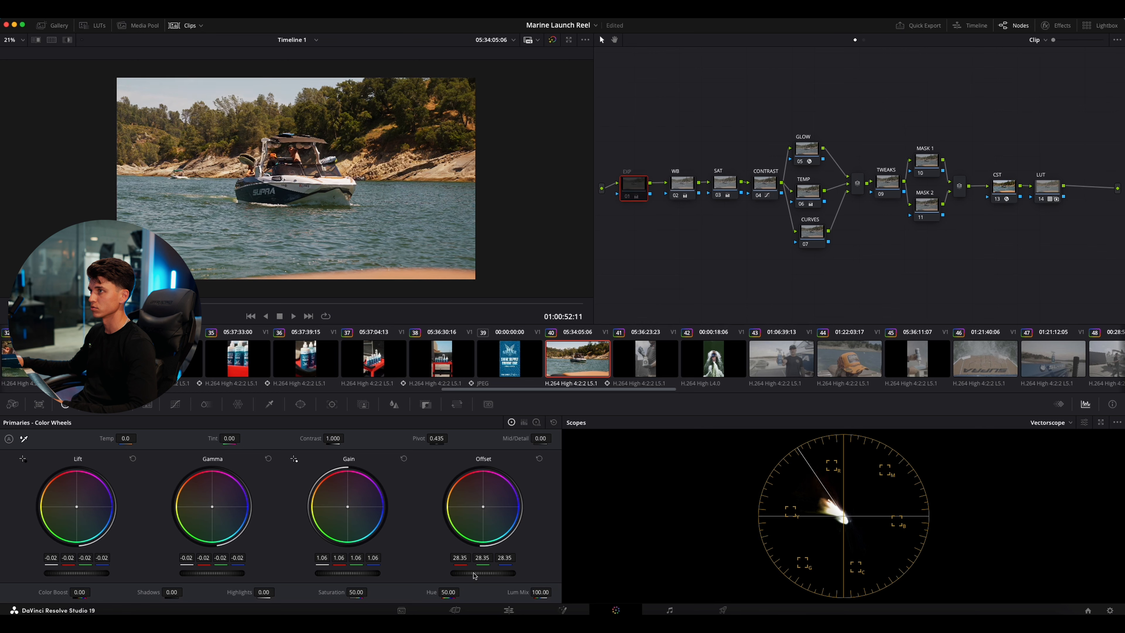
scroll(303, 165, "up", 2)
key("ctrl+d")
key("ctrl+d")
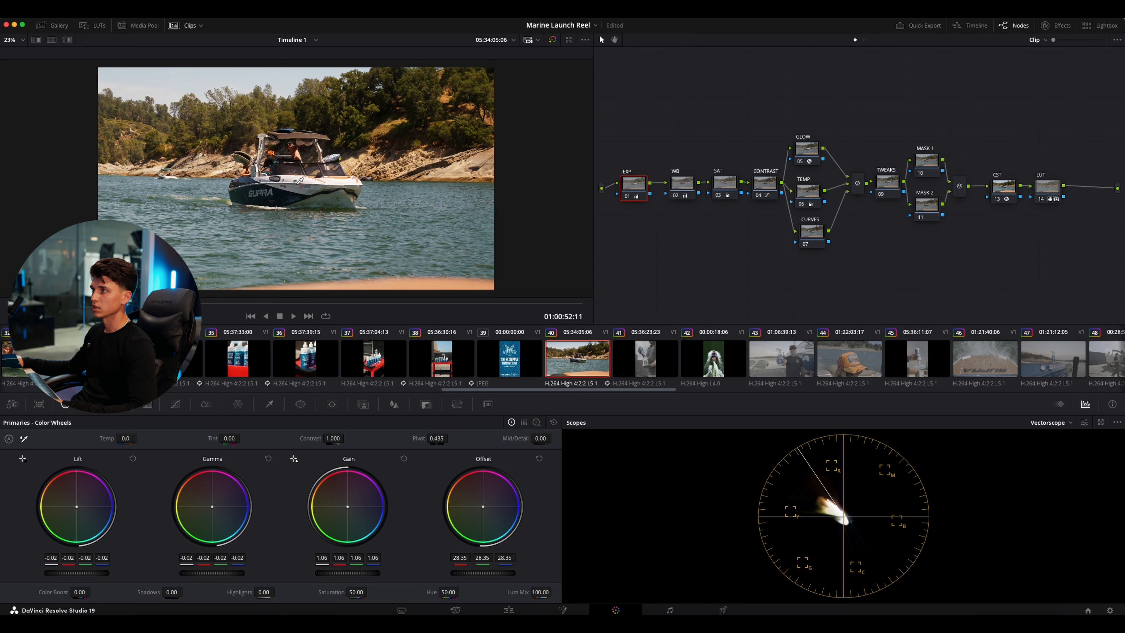
scroll(310, 172, "down", 4)
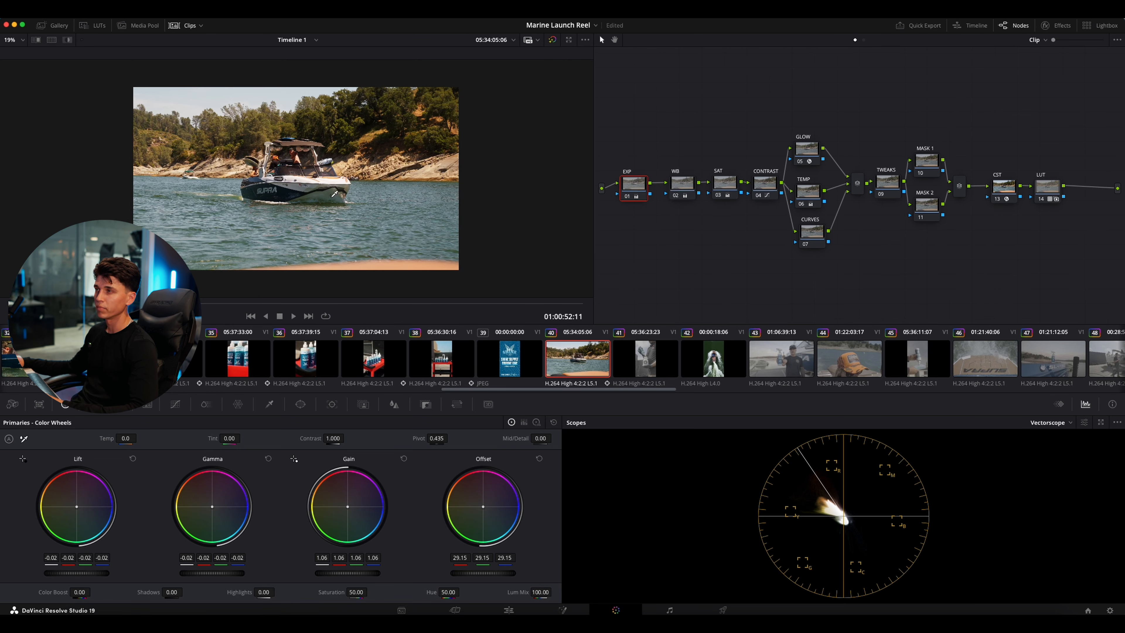
scroll(334, 193, "up", 8)
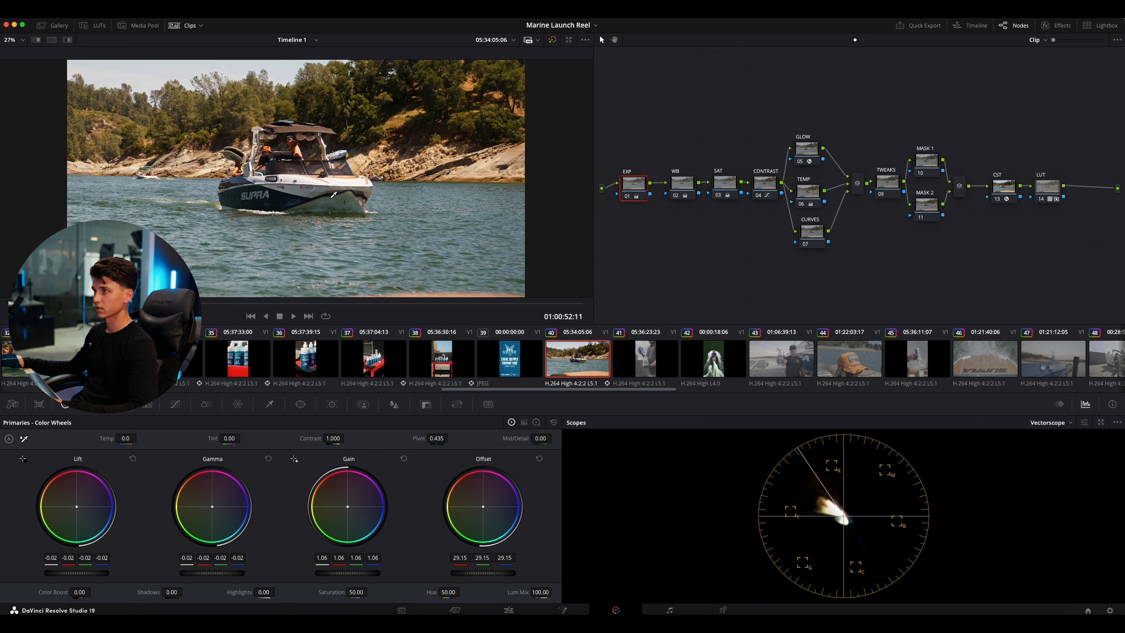
scroll(334, 193, "down", 8)
scroll(320, 205, "up", 3)
scroll(320, 205, "up", 4)
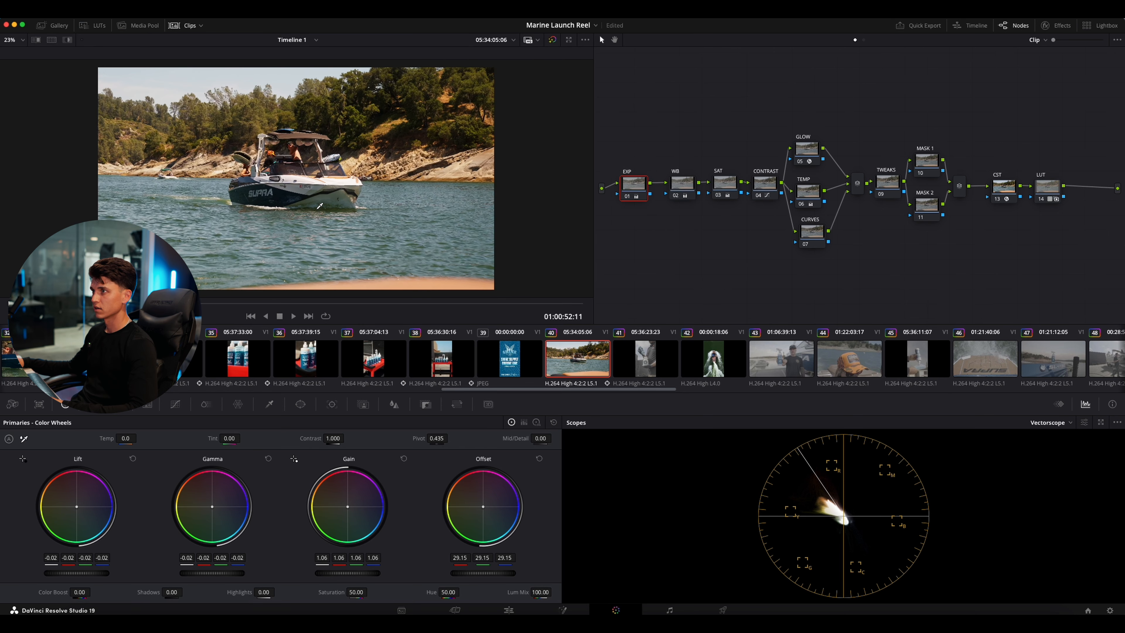
scroll(320, 206, "down", 5)
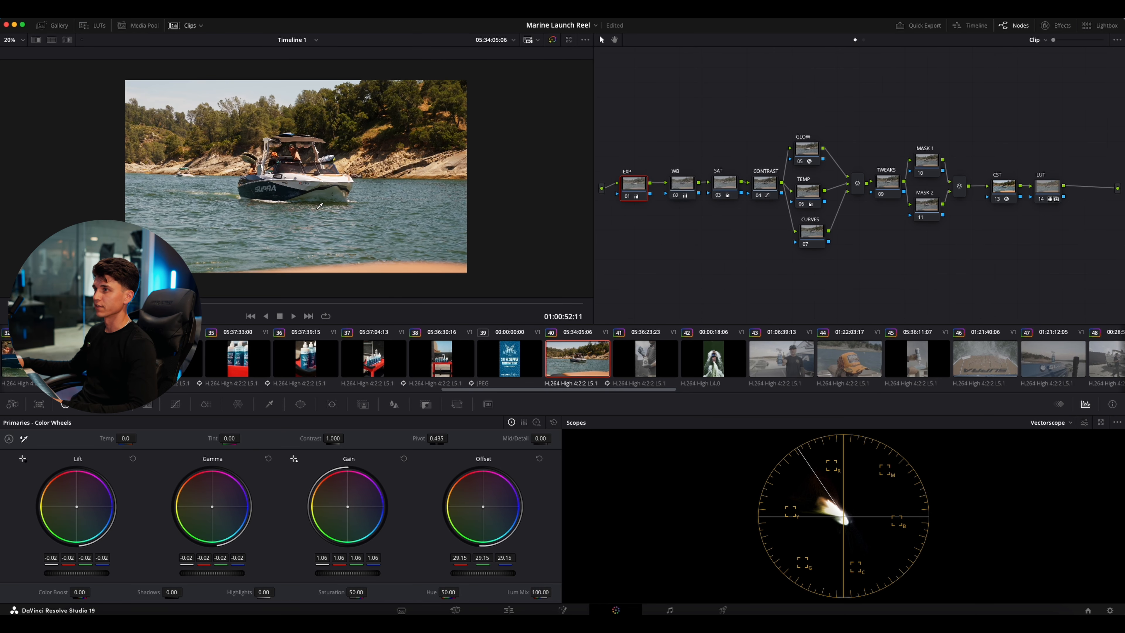
scroll(320, 205, "up", 3)
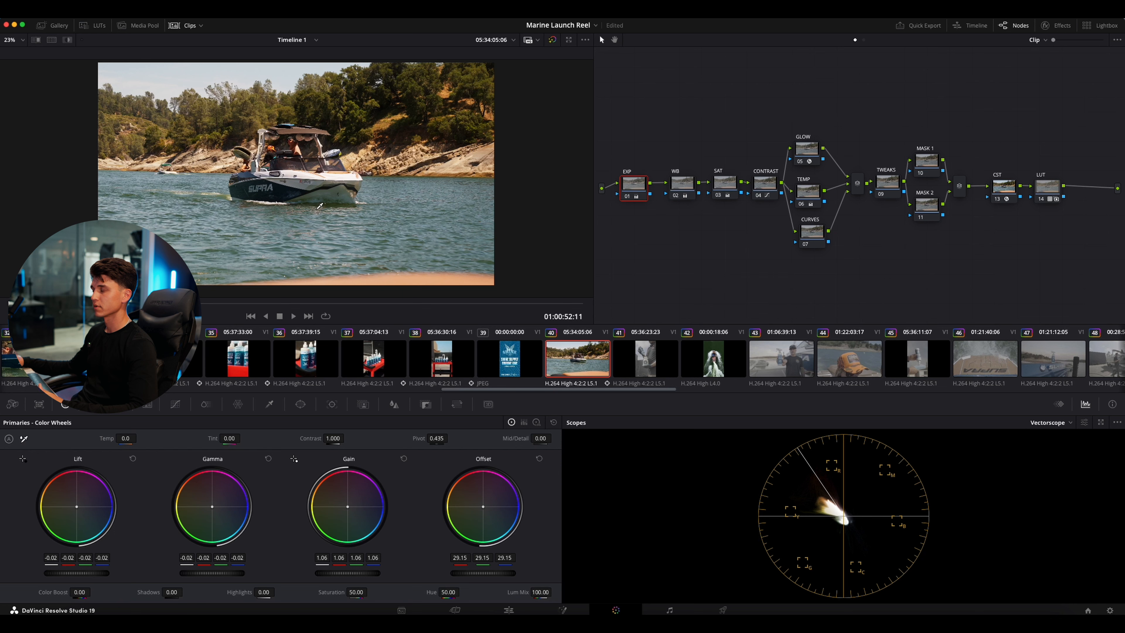
Lower the Glow effect's Shine Threshold to 0.821 on the GLOW node
left_click_drag(808, 153, 809, 150)
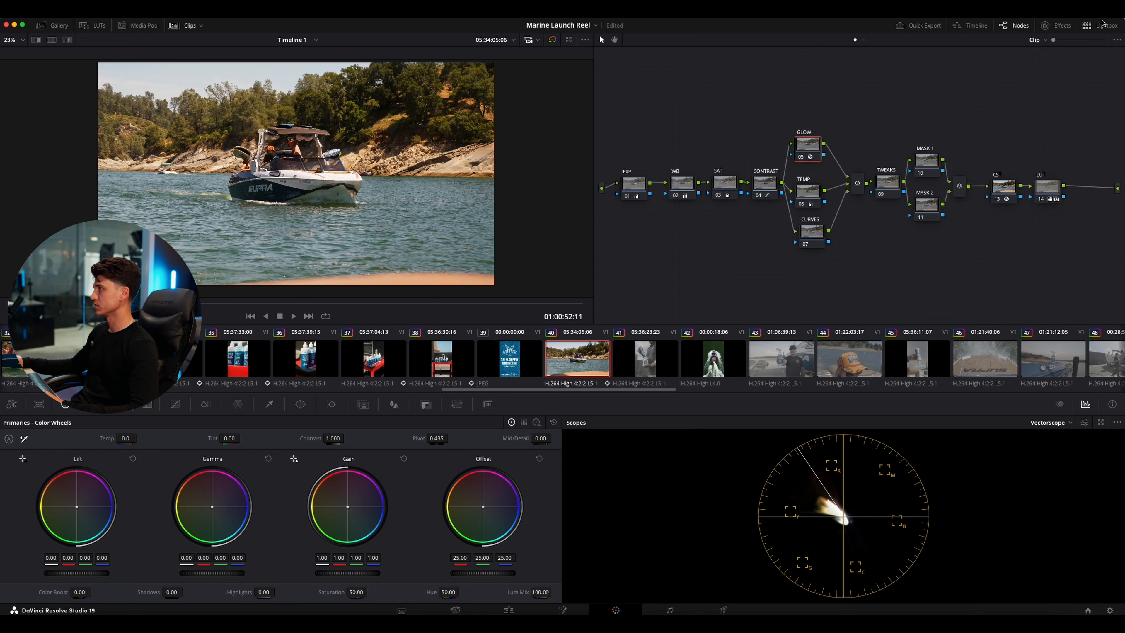
left_click(1055, 25)
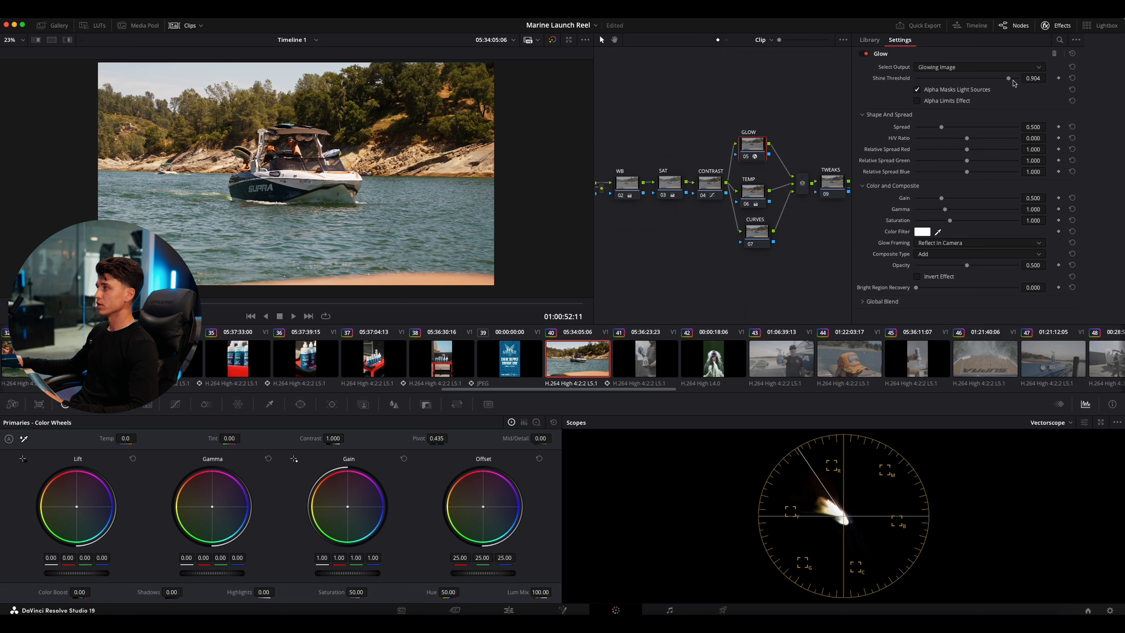
left_click_drag(1009, 79, 1006, 79)
left_click_drag(1003, 75, 1001, 72)
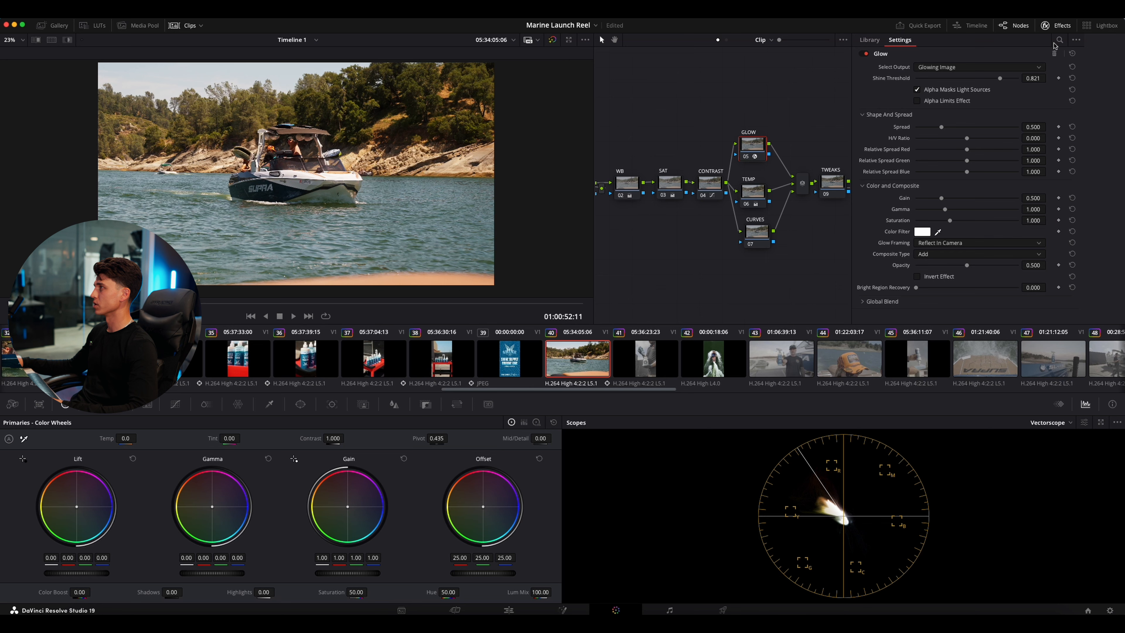
left_click(1056, 25)
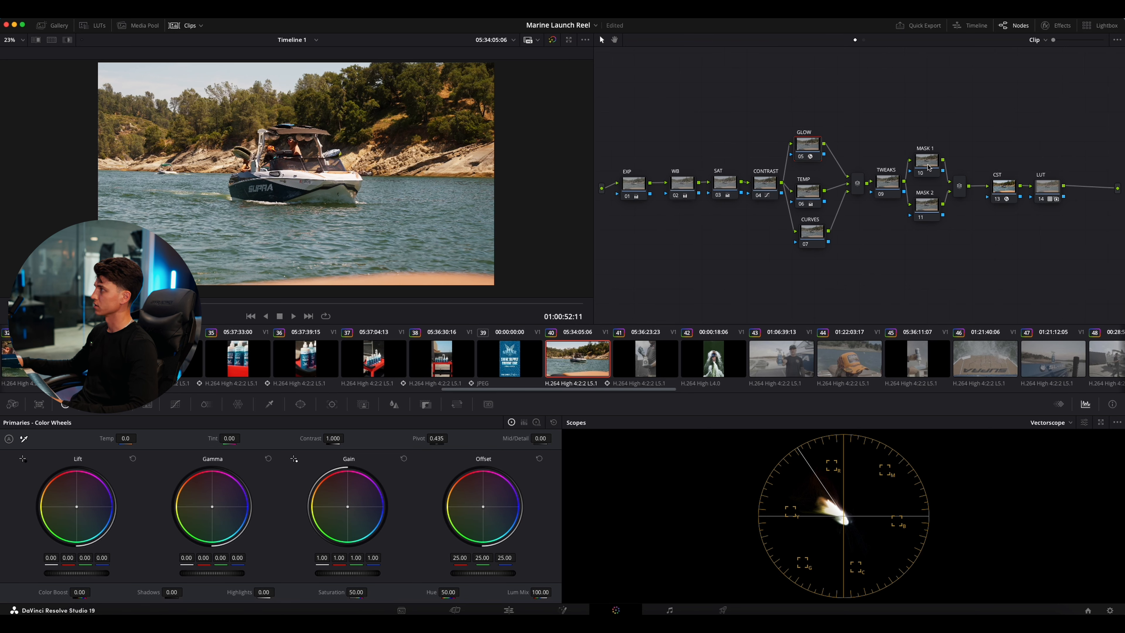
Spread the parallel MASK 1 and MASK 2 nodes farther apart vertically in the node tree
left_click_drag(926, 164, 928, 147)
left_click_drag(924, 210, 931, 229)
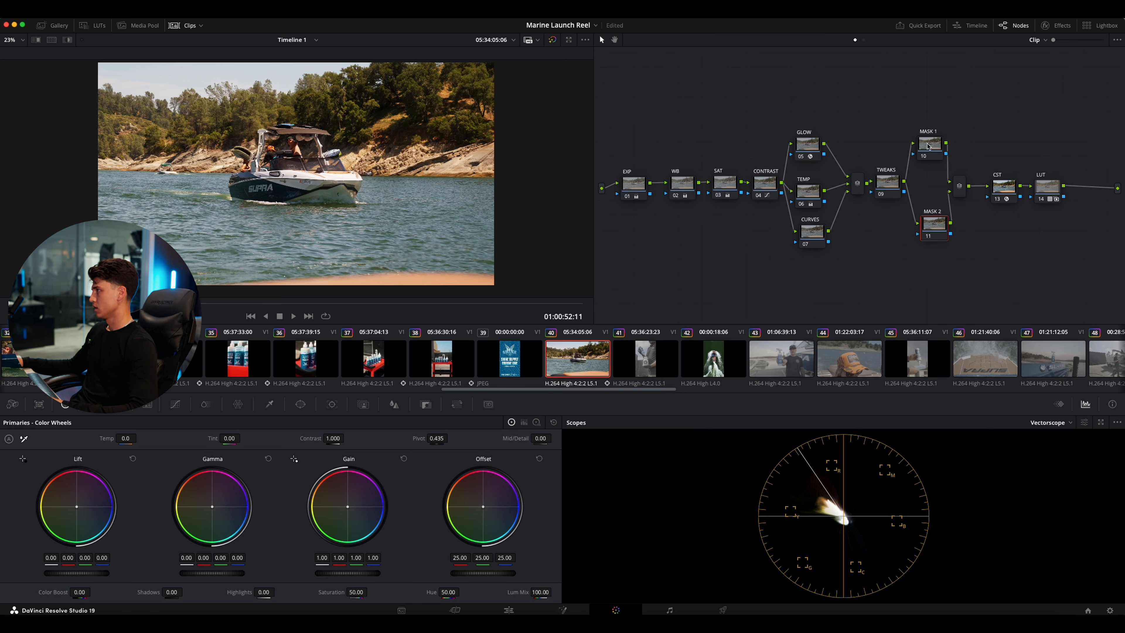
left_click_drag(927, 147, 933, 143)
scroll(313, 190, "down", 3)
scroll(313, 191, "up", 2)
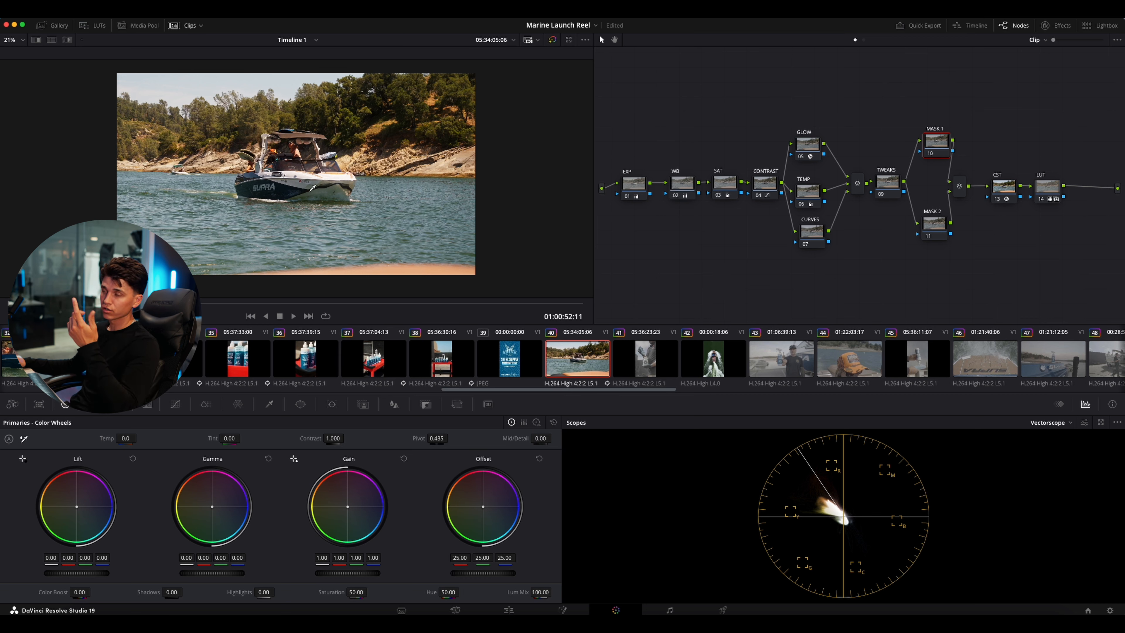
left_click_drag(934, 224, 931, 231)
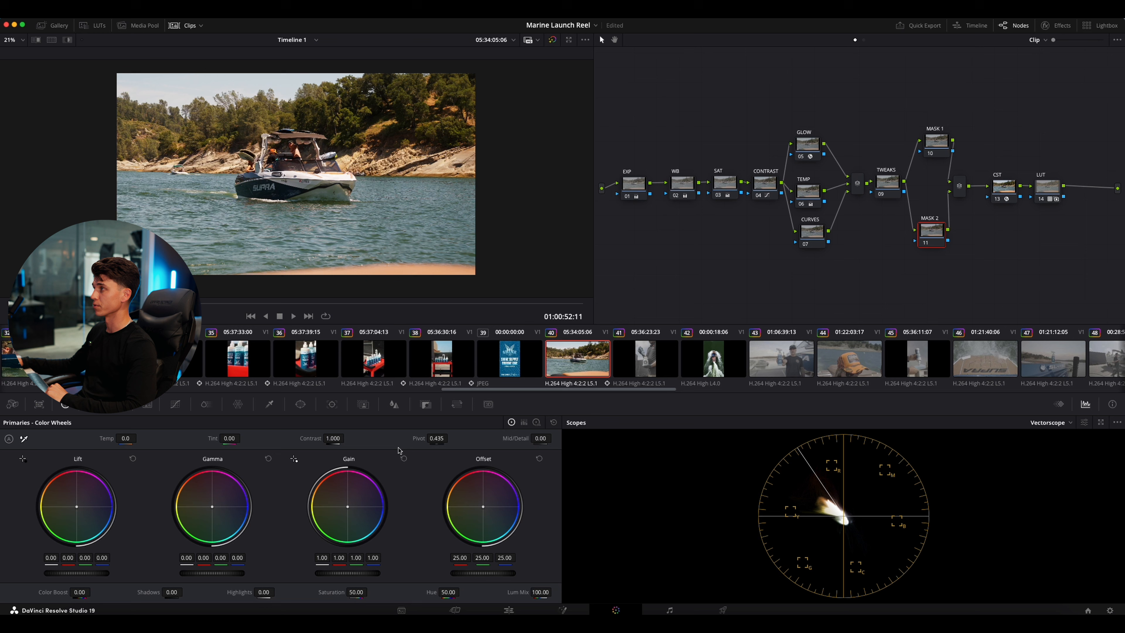
Add a gradient window to the MASK 2 node, rotated about -179 and centred on the water just below the boat
left_click(295, 405)
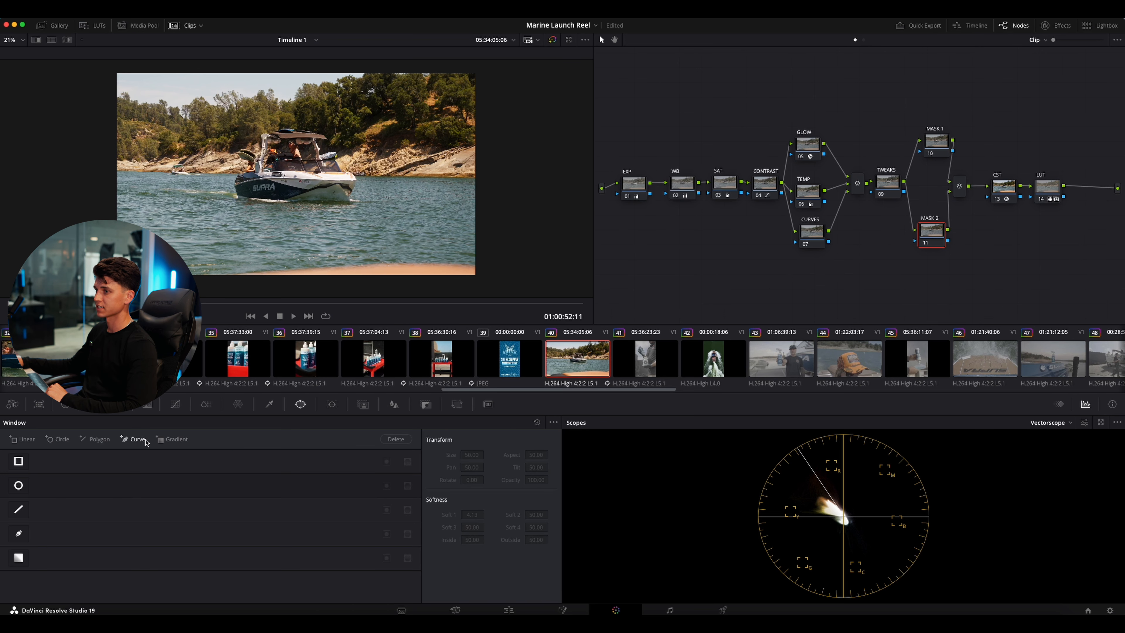
left_click(169, 444)
mouse_move(293, 201)
left_mouse_down()
mouse_move(259, 182)
mouse_move(291, 138)
mouse_move(292, 216)
left_mouse_up()
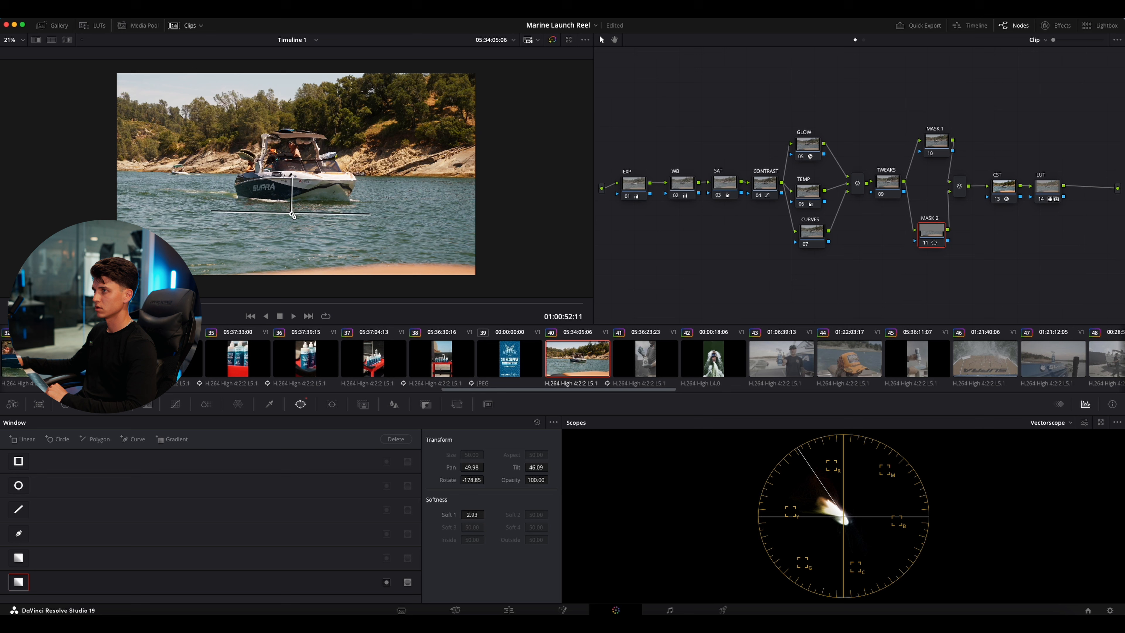
Darken the masked foreground water by lowering the MASK 2 node's Offset to 20.55, comparing the node off and on
left_click(65, 404)
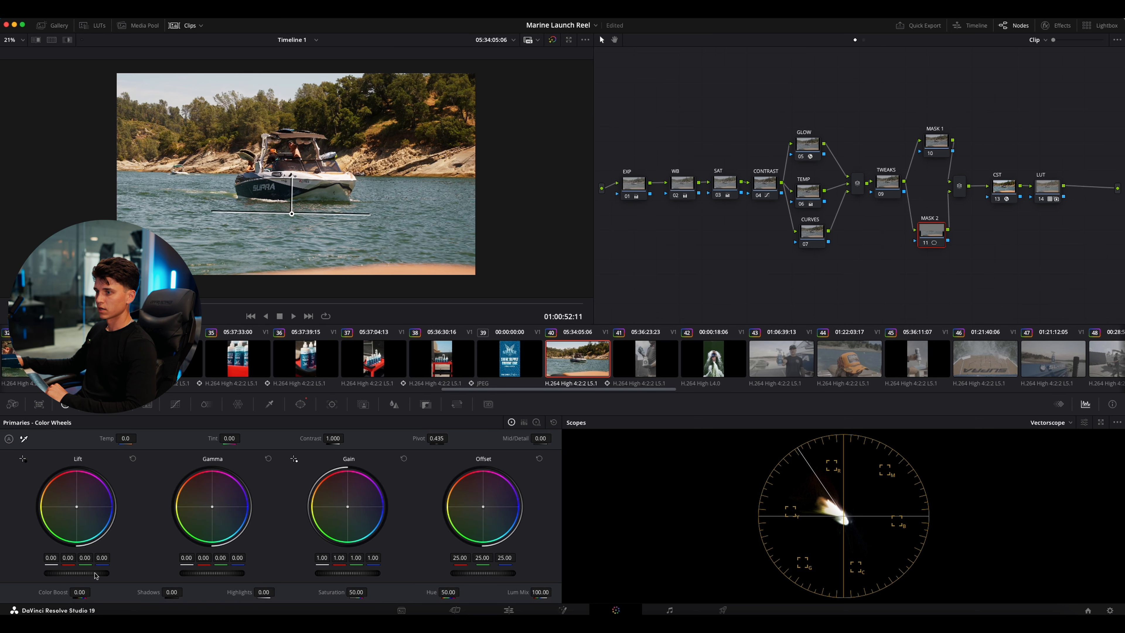
left_click_drag(504, 575, 485, 575)
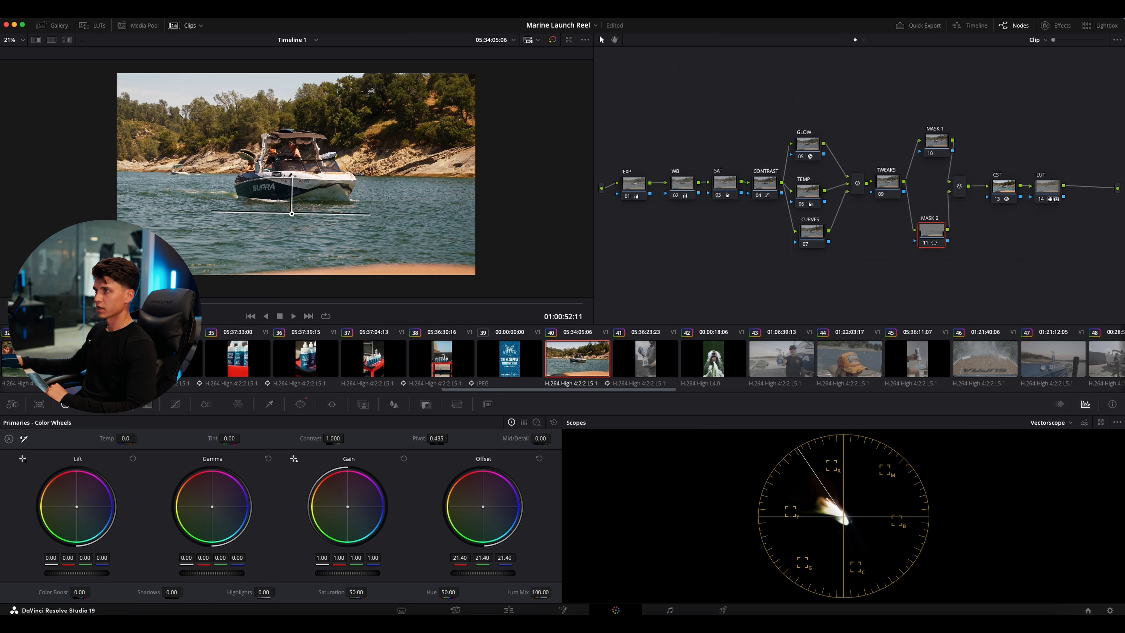
key("super+d")
key("super+d")
key("super+d")
key("super+d")
left_click_drag(483, 573, 489, 573)
Toggle the MASK 2 node off and on repeatedly to judge the gradient darkening of the water
key("super+d")
key("super+d")
key("super+d")
key("super+d")
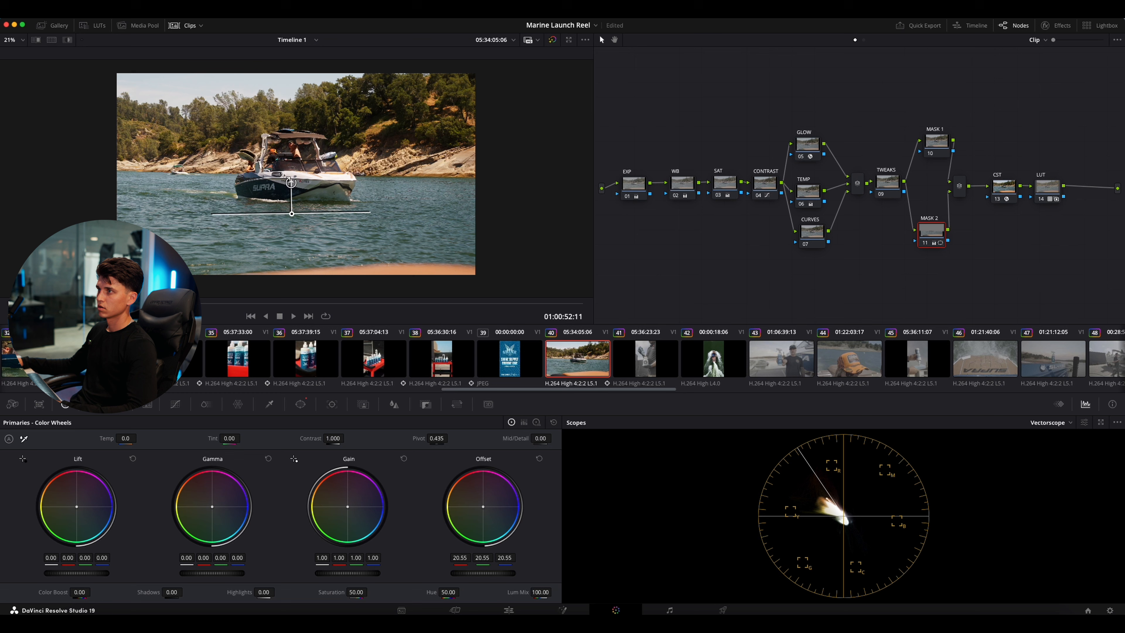
key("super+d")
key("super+d")
key("super+d")
key("super+d")
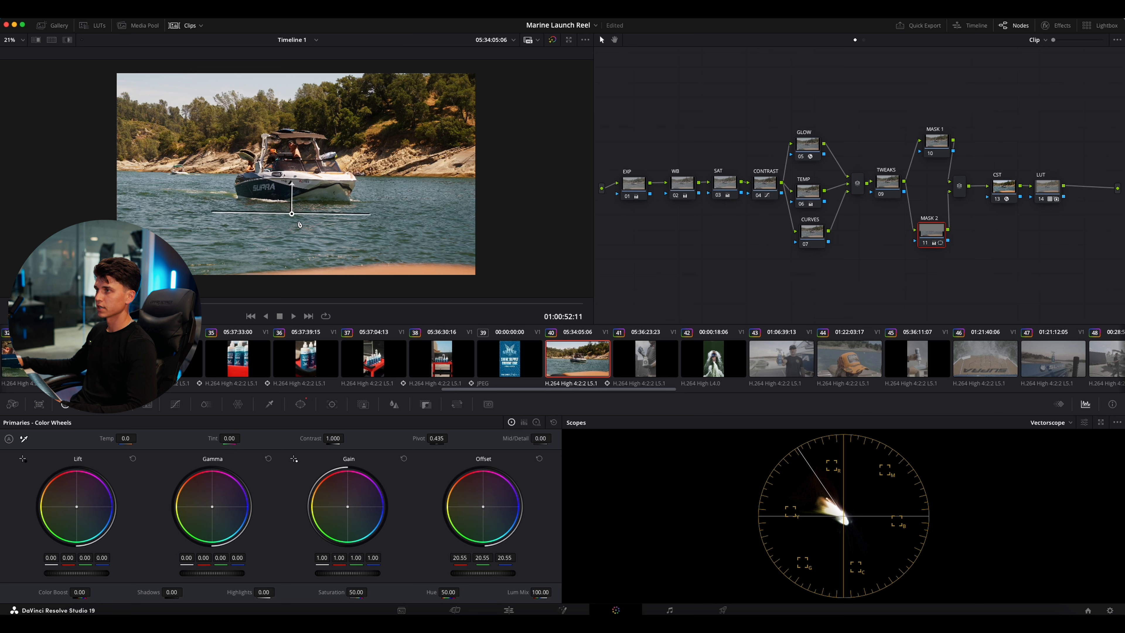
key("super+d")
key("super+d")
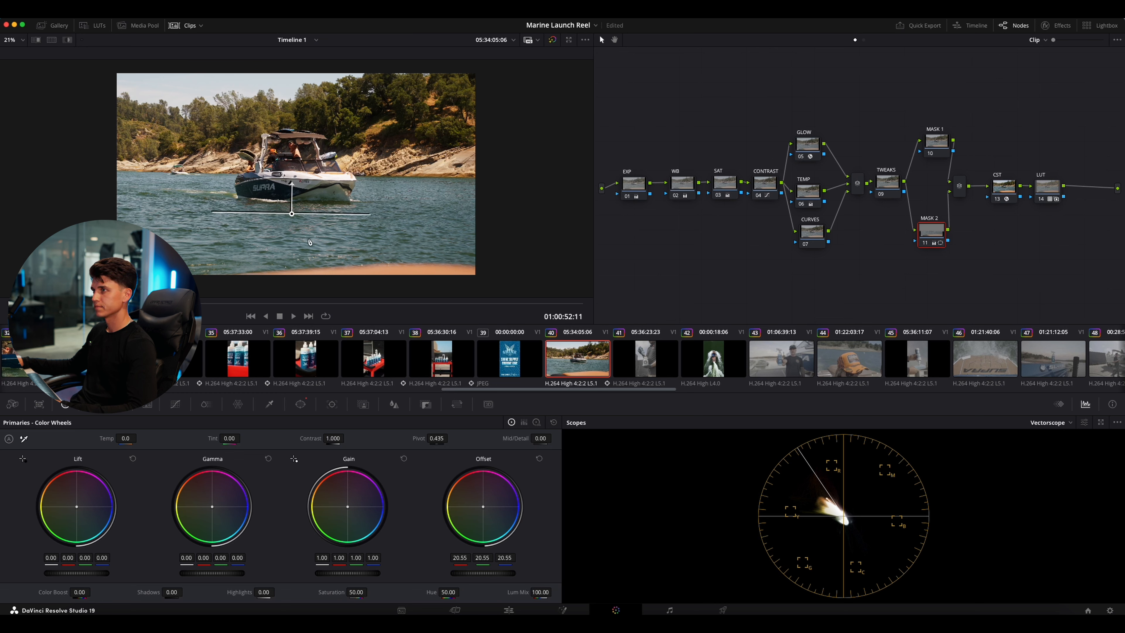
key("super+d")
key("super+d")
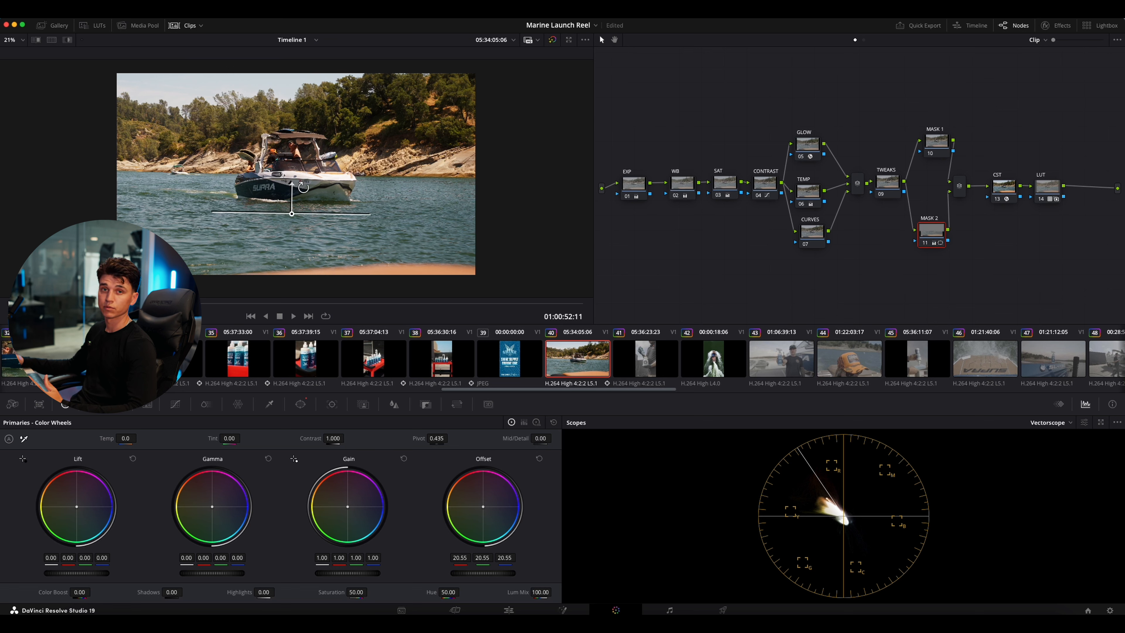
key("super+d")
key("super+d")
key("super+d")
key("super+d")
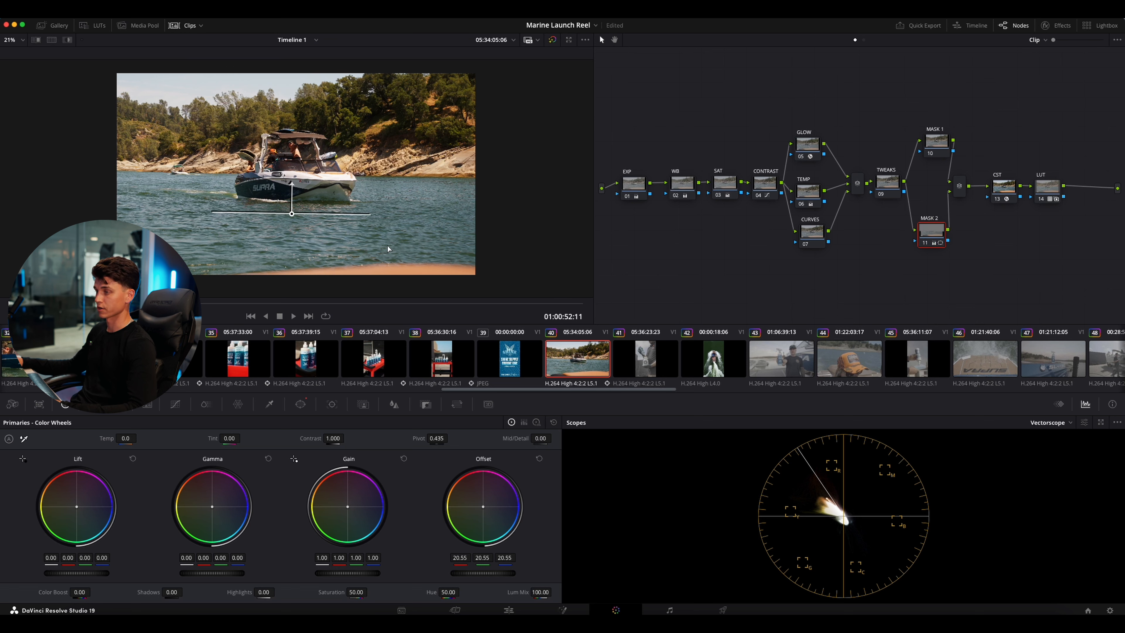
Raise the SAT node's Color Boost to 10.00 and compare the boat shot with the node off and on
left_click(928, 147)
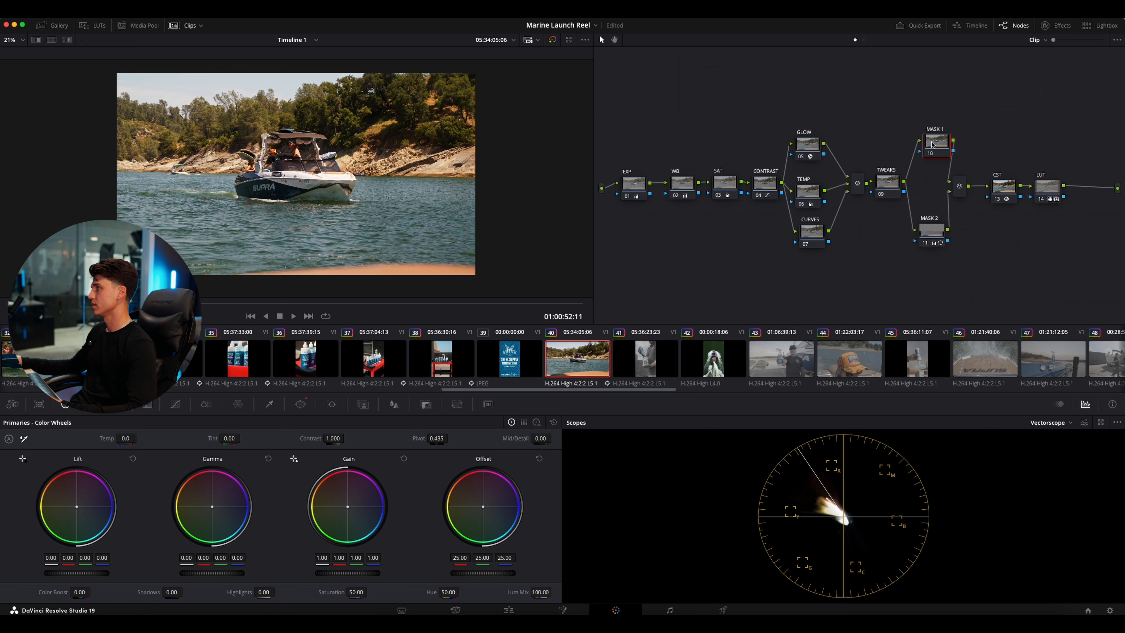
left_click(765, 185)
left_click(716, 188)
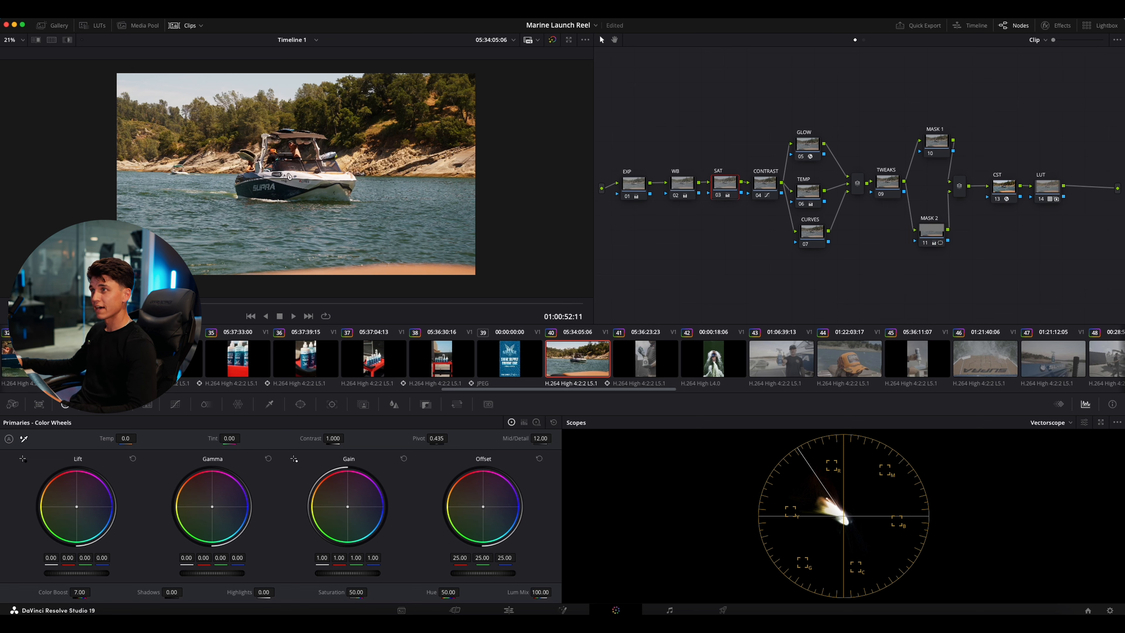
left_click_drag(79, 591, 93, 592)
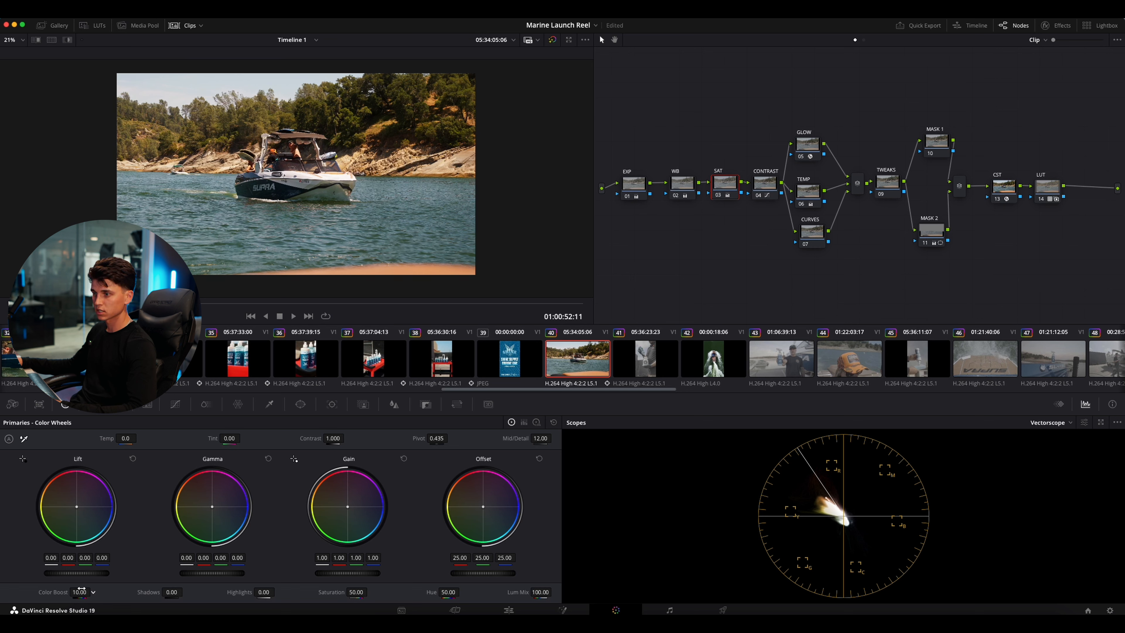
scroll(214, 251, "up", 3)
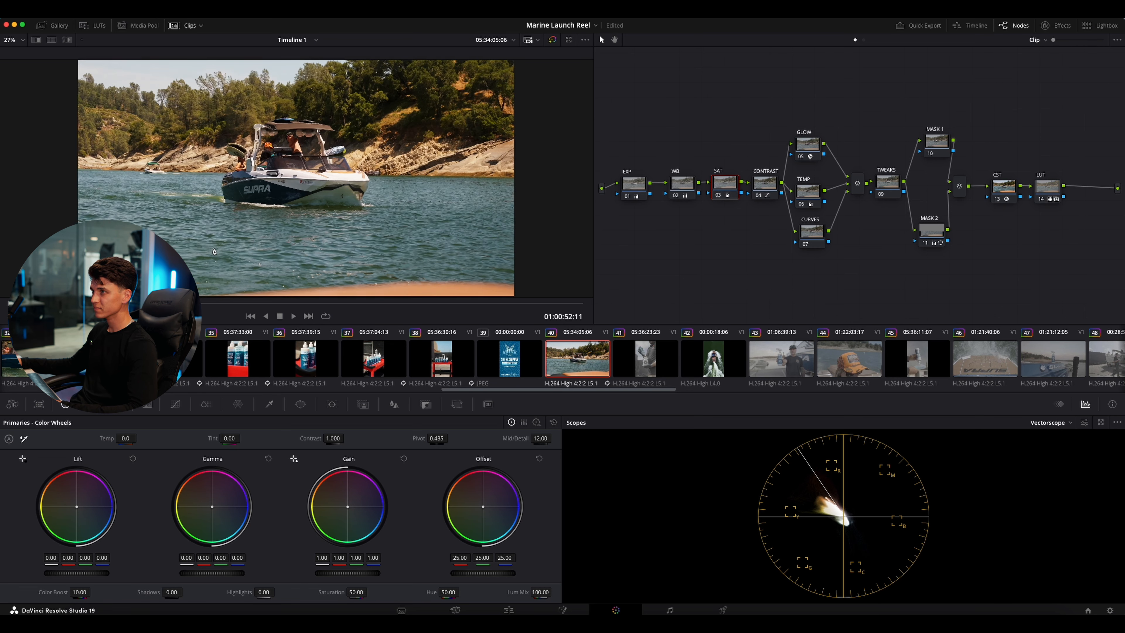
scroll(216, 249, "down", 2)
scroll(215, 249, "down", 3)
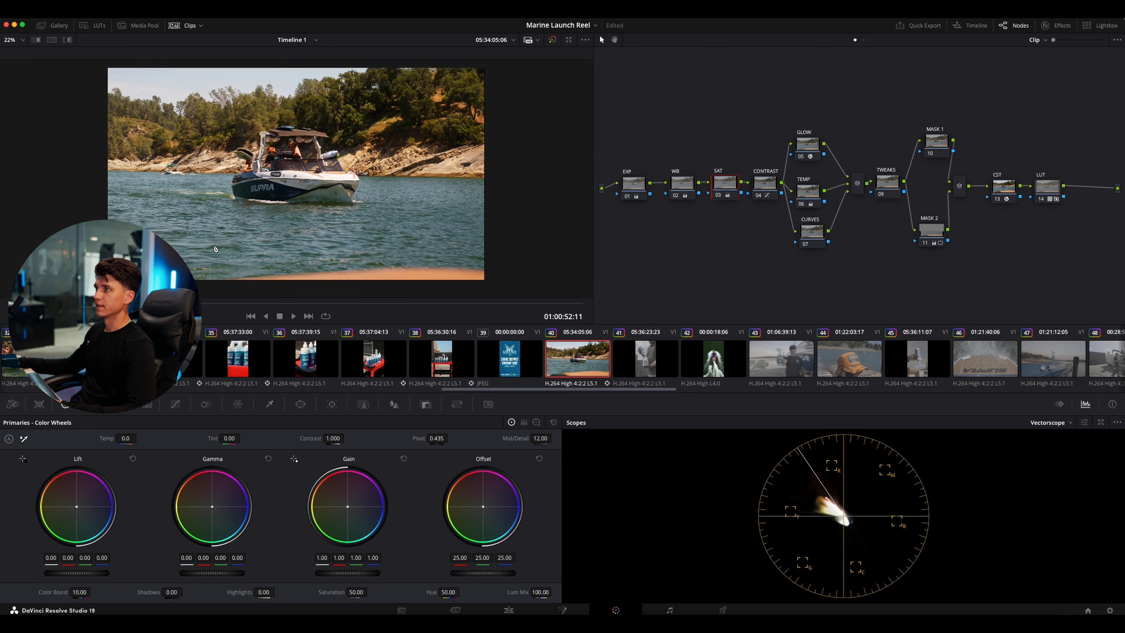
scroll(216, 249, "up", 3)
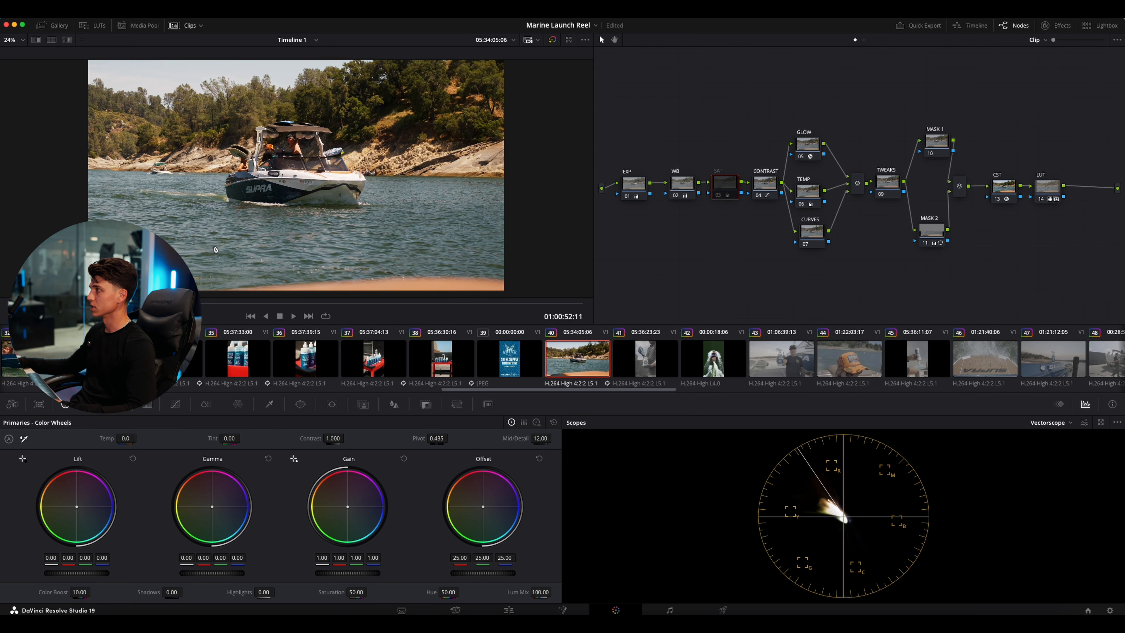
scroll(216, 249, "down", 2)
scroll(215, 249, "up", 1)
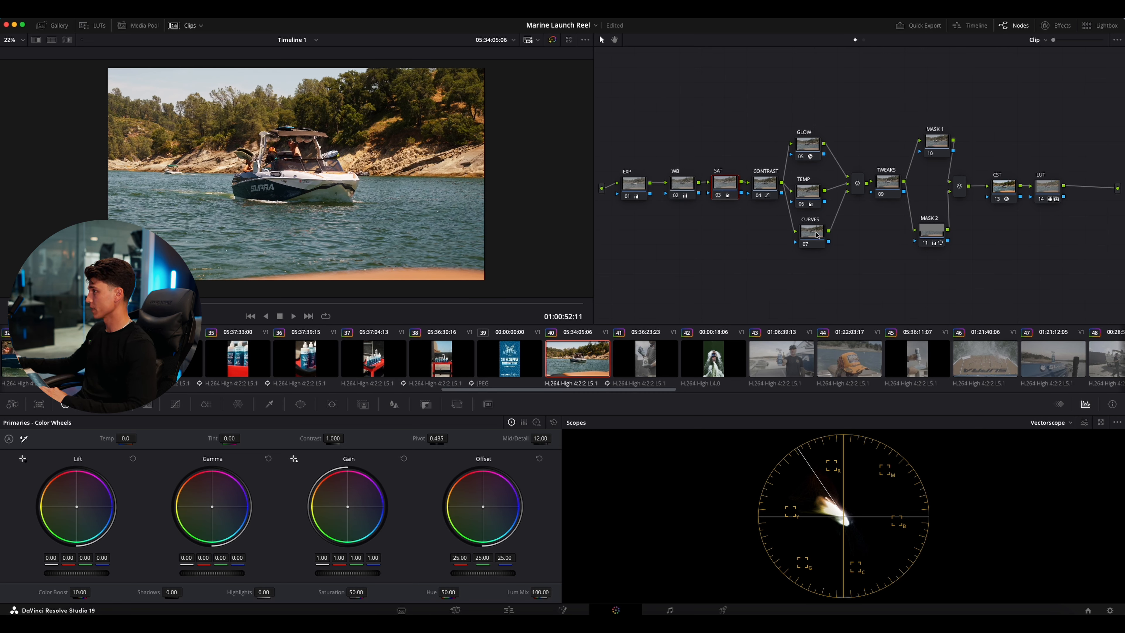
Boost the foliage's yellow-orange hues on the CURVES node's Hue Vs Sat curve to saturation 1.90 at input hue 302.66
left_click_drag(817, 234, 806, 246)
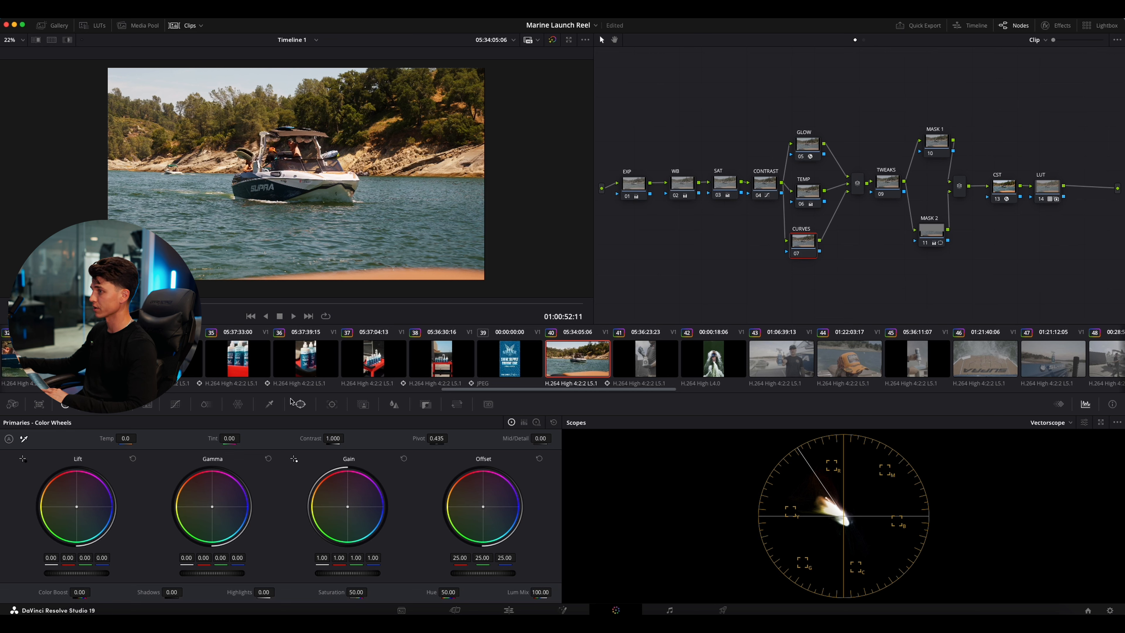
left_click(175, 403)
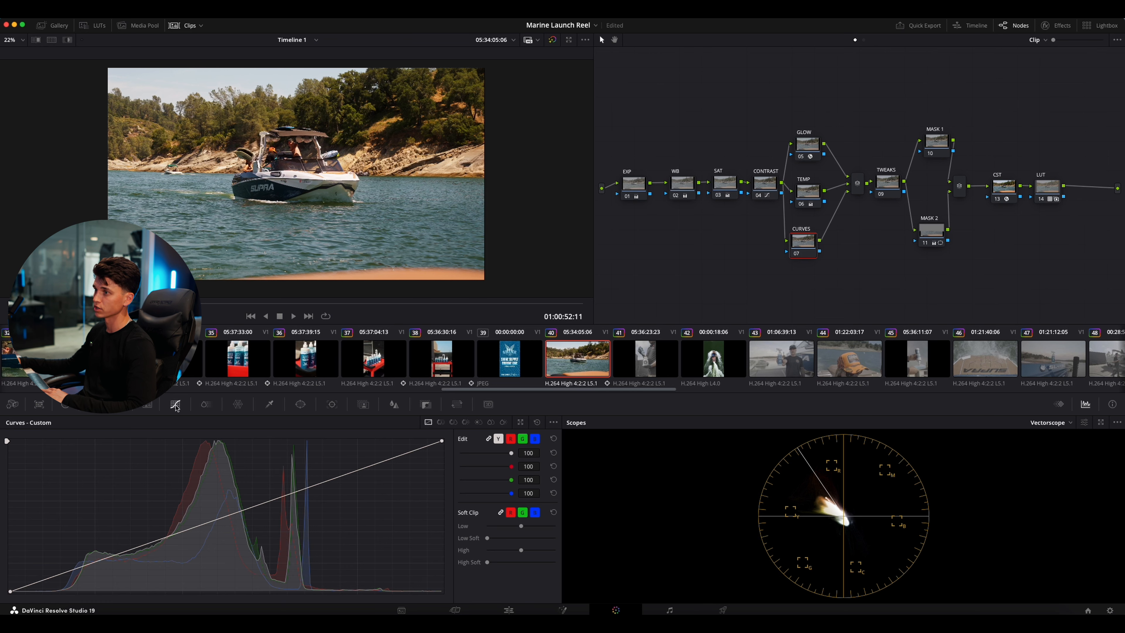
left_click(452, 422)
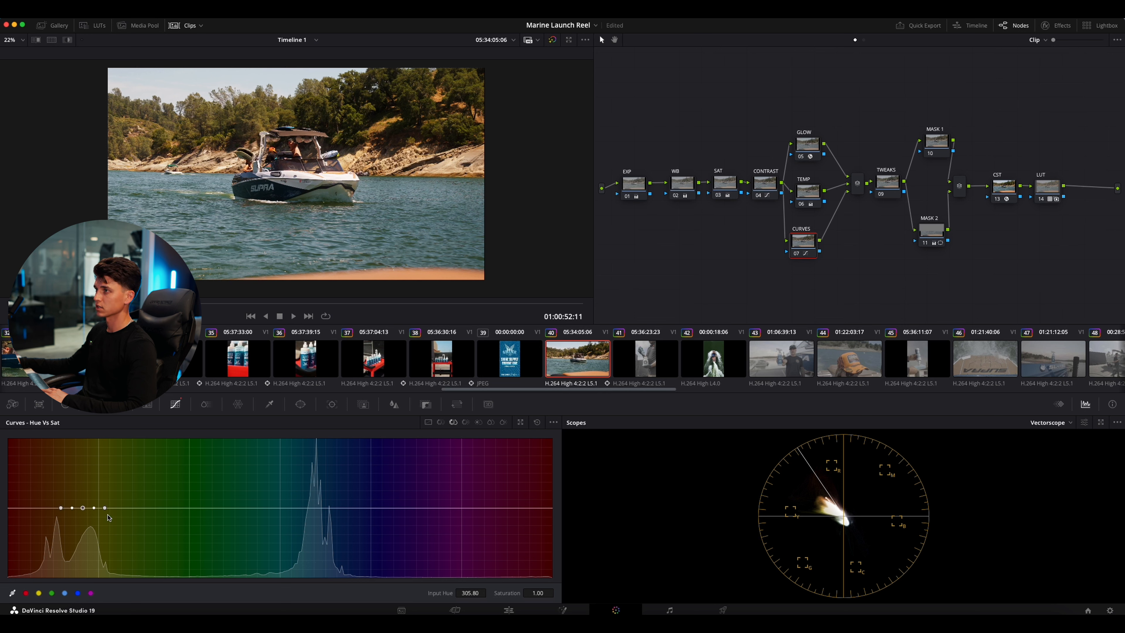
left_click_drag(86, 508, 78, 444)
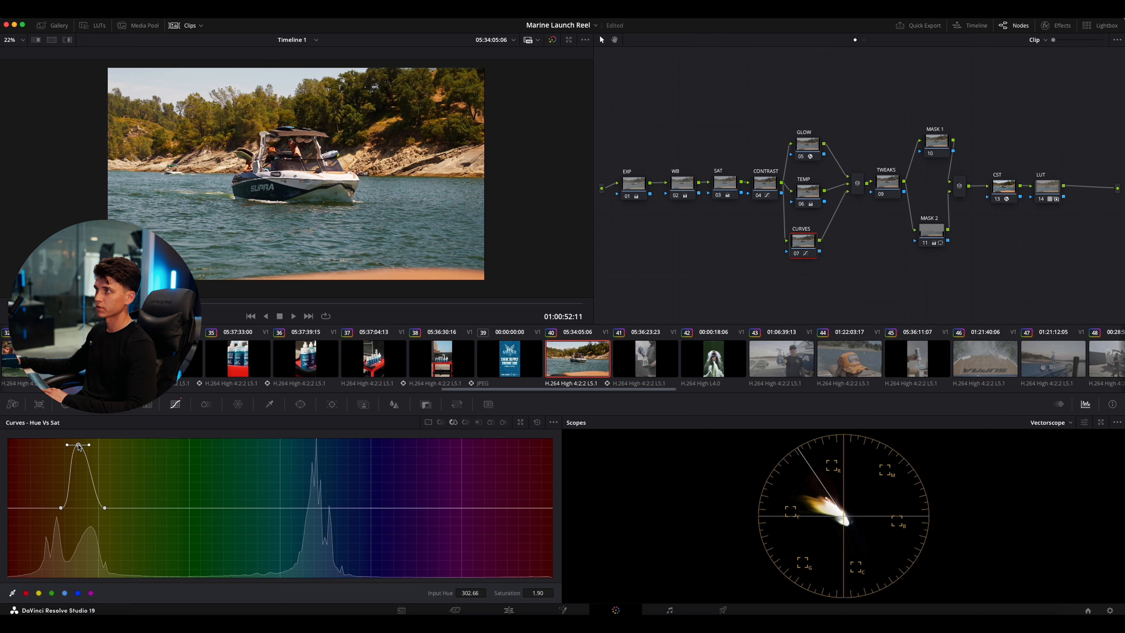
Toggle the CURVES node off and on repeatedly to judge the saturation boost in the trees and shoreline
key("ctrl+d")
key("ctrl+d")
key("ctrl+d")
key("ctrl+d")
key("ctrl+d")
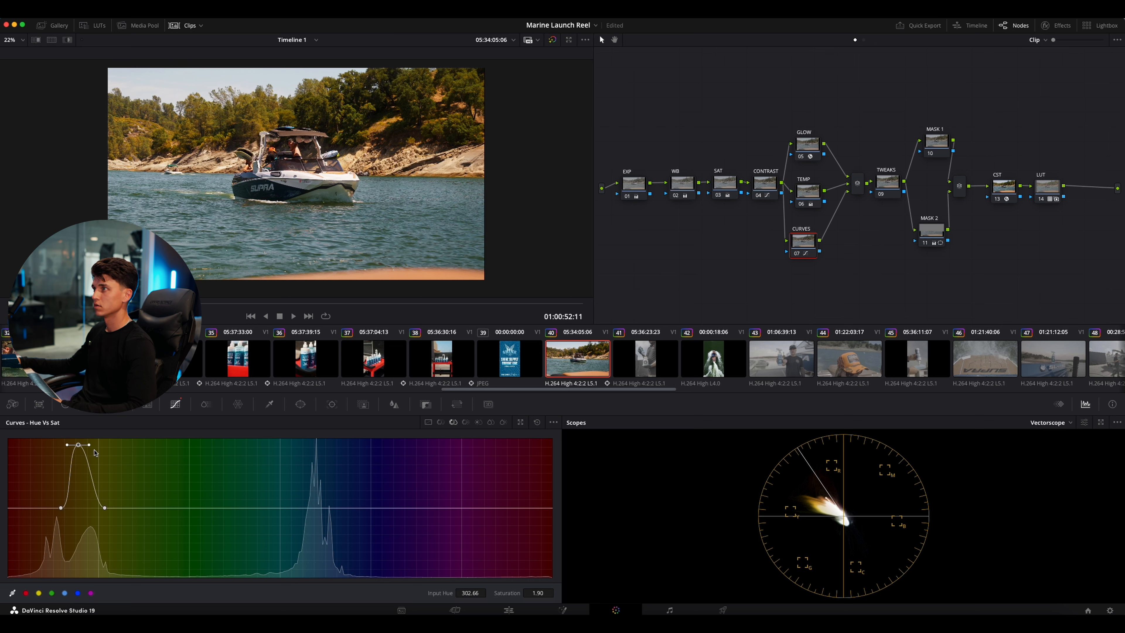
key("ctrl+d")
key("ctrl+d")
key("ctrl+d")
key("ctrl+d")
key("ctrl+d")
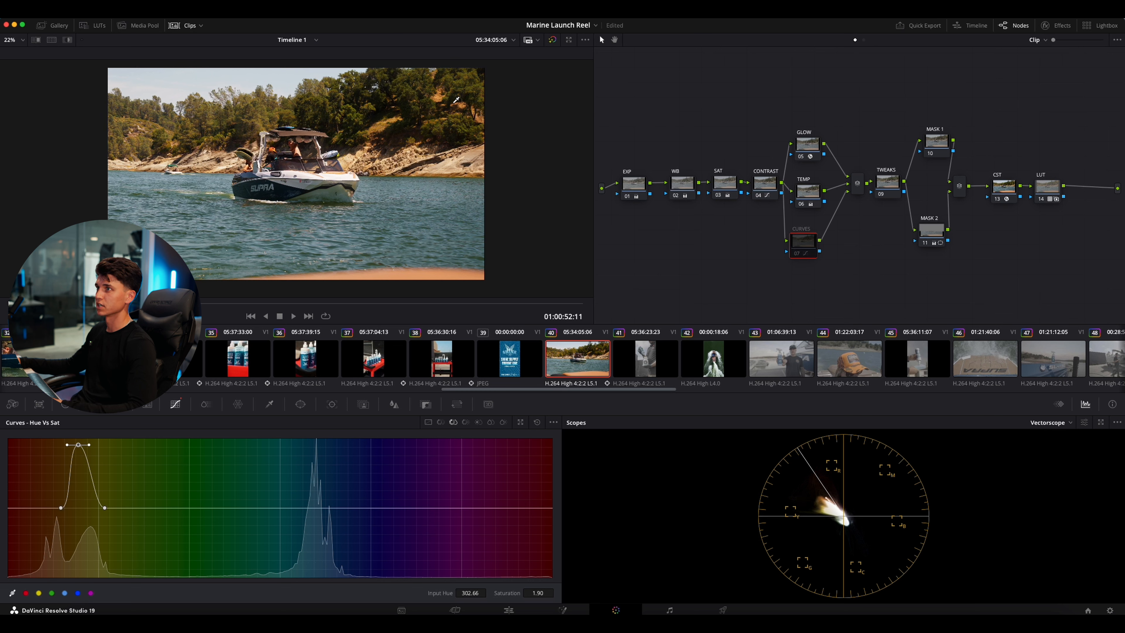
key("ctrl+d")
key("ctrl+d")
key("ctrl+d")
key("ctrl+d")
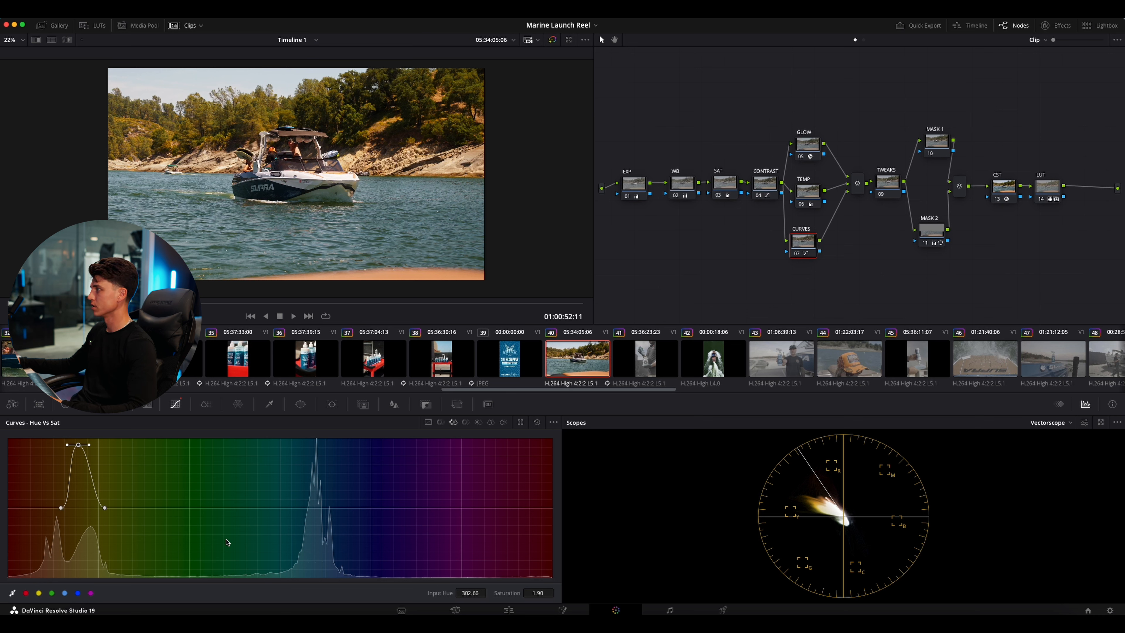
Try lowering the sampled water hue to saturation 0.27 on the CURVES node's Hue Vs Sat curve, and undo the change
left_click(12, 593)
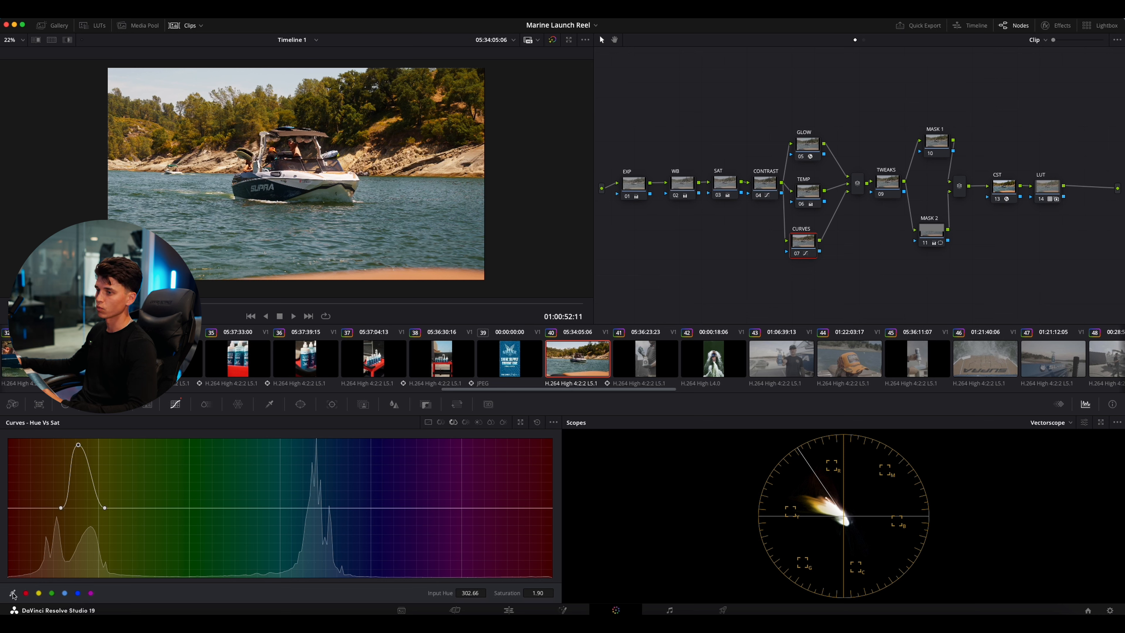
left_click(419, 247)
left_click_drag(312, 507, 309, 561)
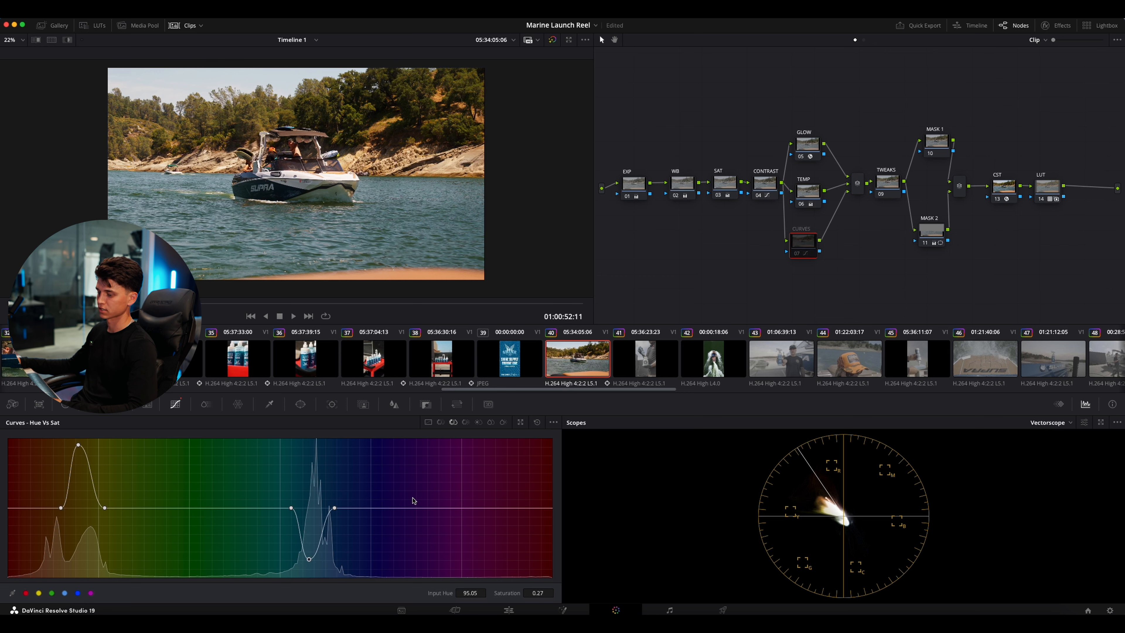
key("super+z")
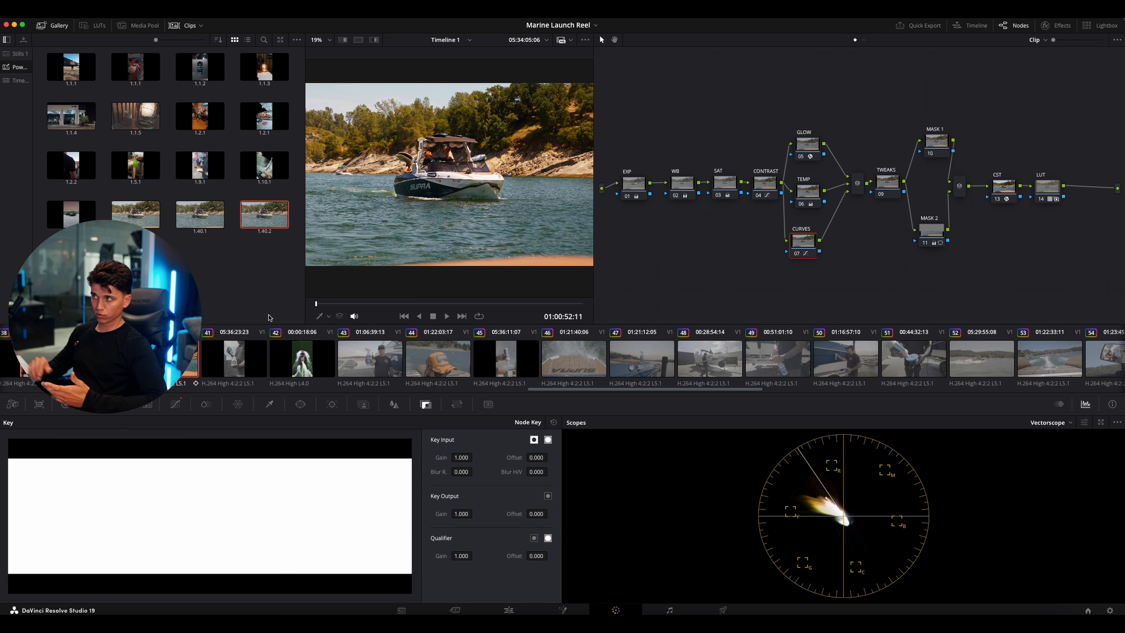
Apply the saved node tree from gallery still 1.40.2 to clip 71, the close-up of the SUPRA hull
scroll(703, 341, "right", 15)
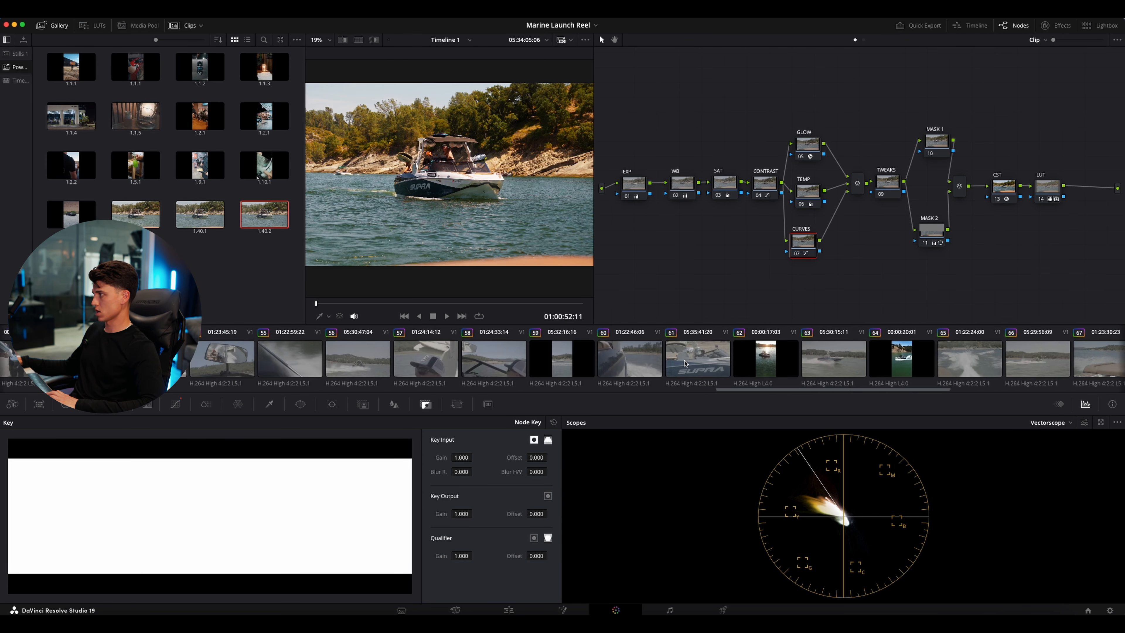
scroll(684, 363, "right", 4)
left_click_drag(264, 215, 820, 190)
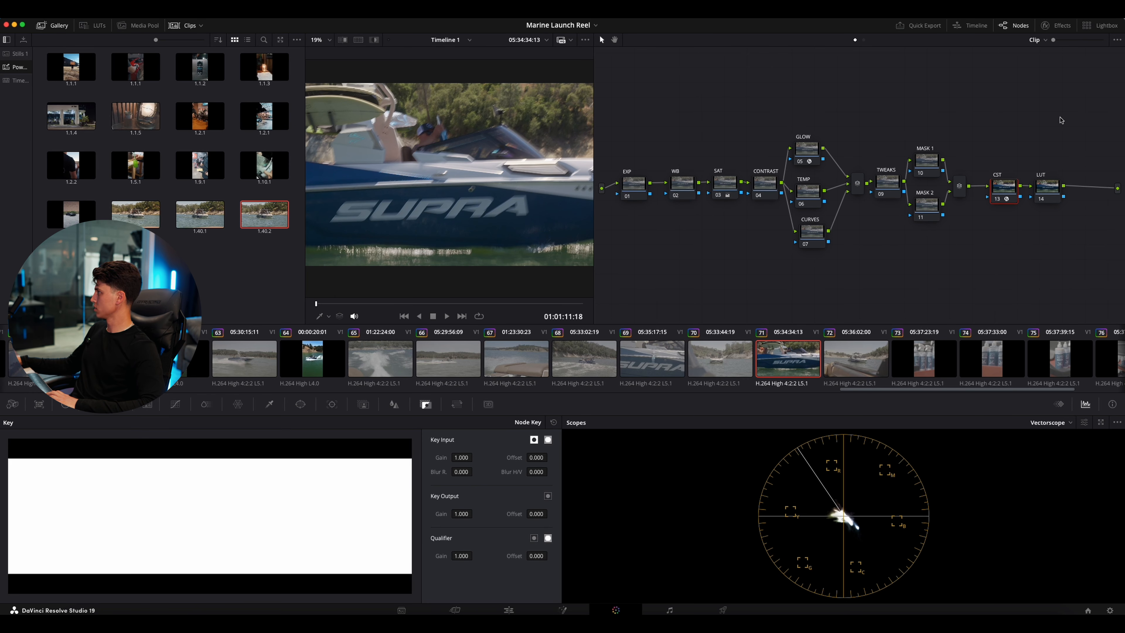
Assign a LUT to the LUT node and reduce its Key Output Gain to 0.345
right_click(1048, 186)
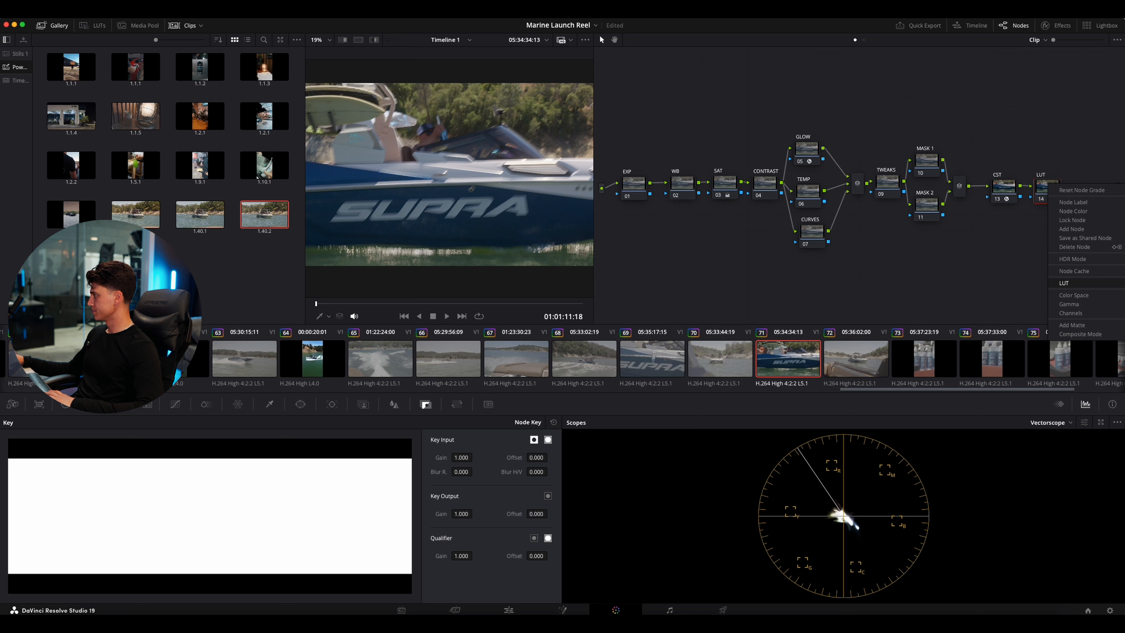
left_click(479, 464)
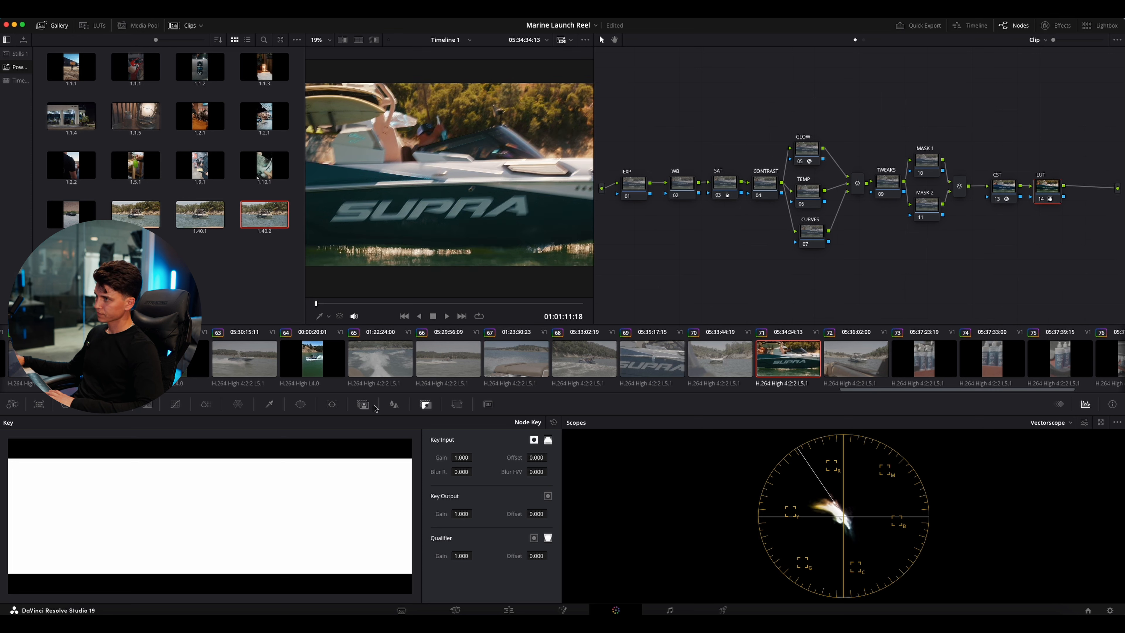
left_click_drag(465, 514, 475, 513)
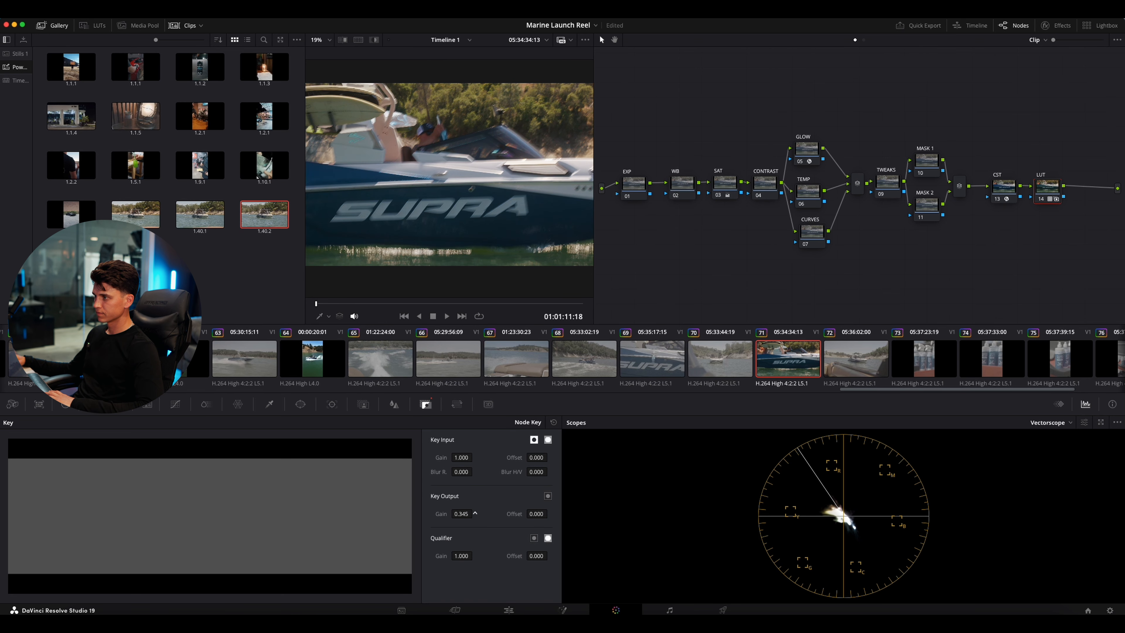
Add control points in the shadows and midtones of the CONTRAST node's custom curve
left_click(768, 182)
left_click(65, 409)
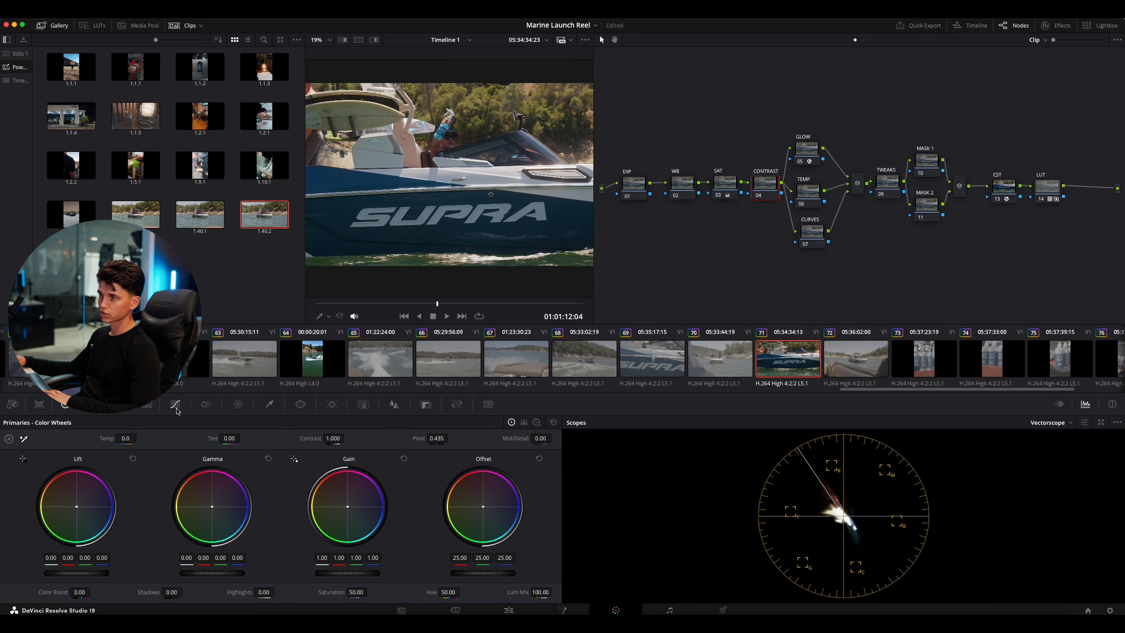
left_click(175, 404)
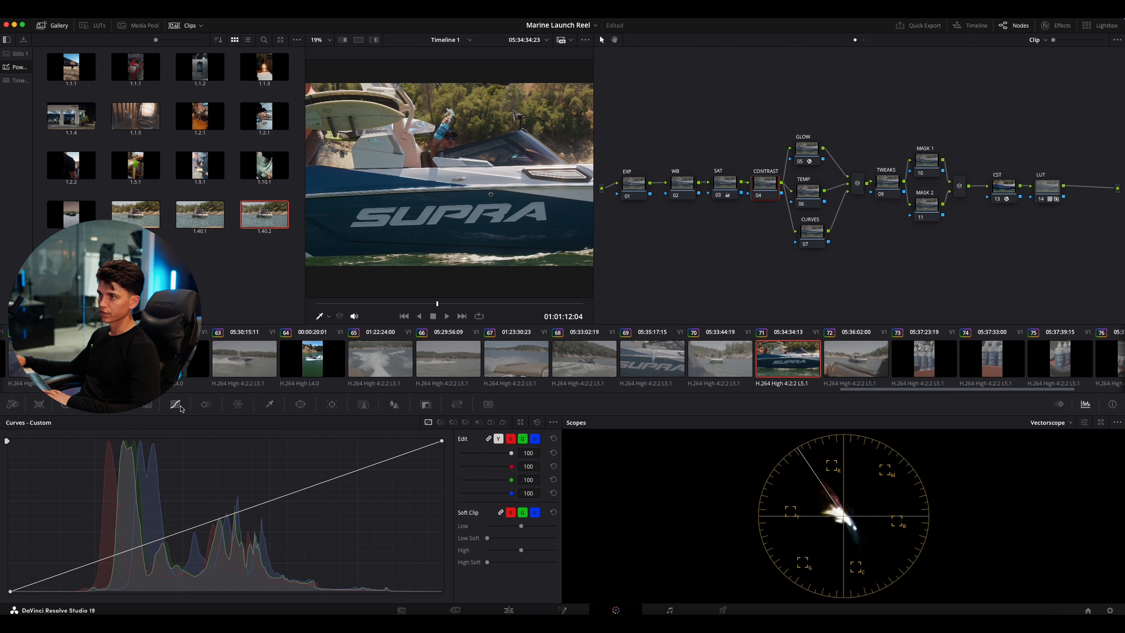
left_click(70, 572)
left_click(169, 536)
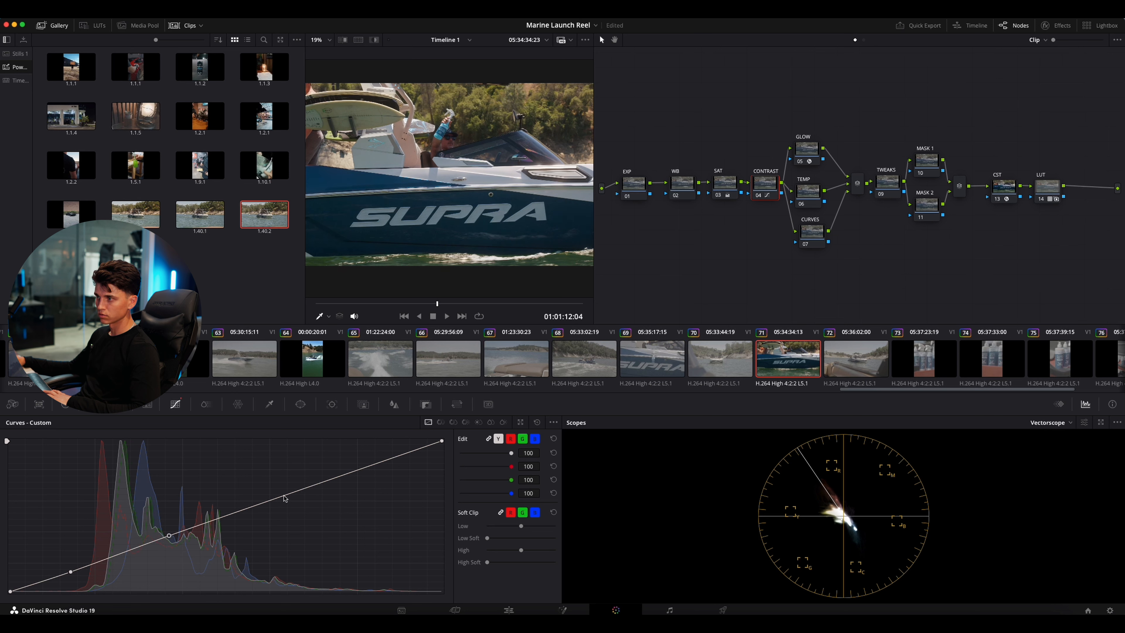
Shape the CONTRAST curve with lowered shadows and lower midtones and slightly raised highlights, comparing the node off and on
left_click_drag(69, 575, 73, 583)
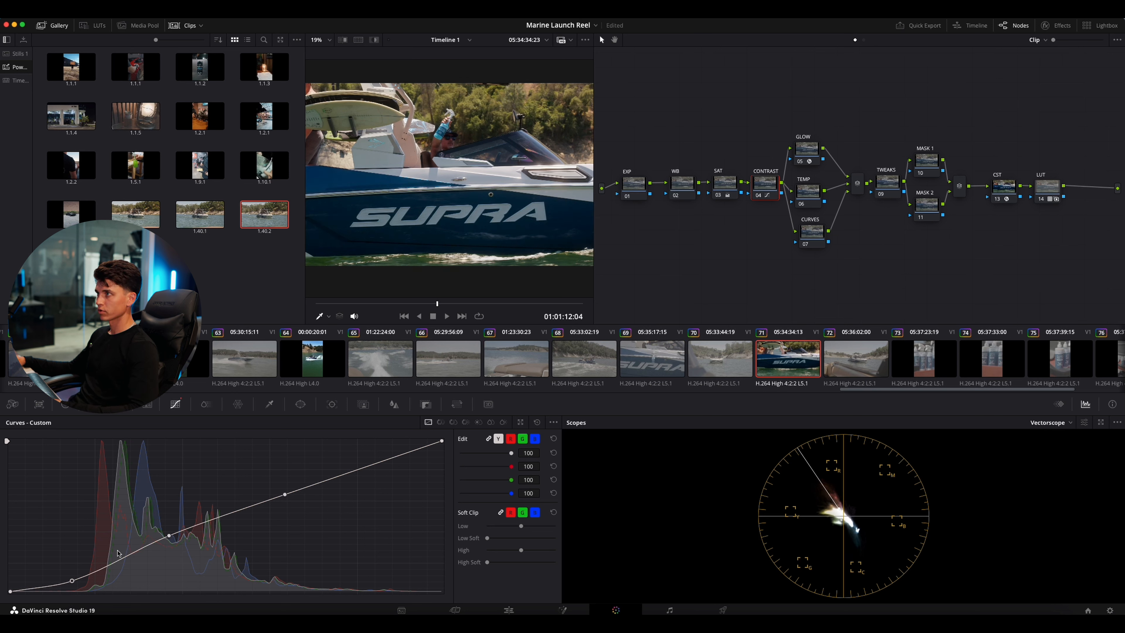
left_click_drag(169, 537, 170, 541)
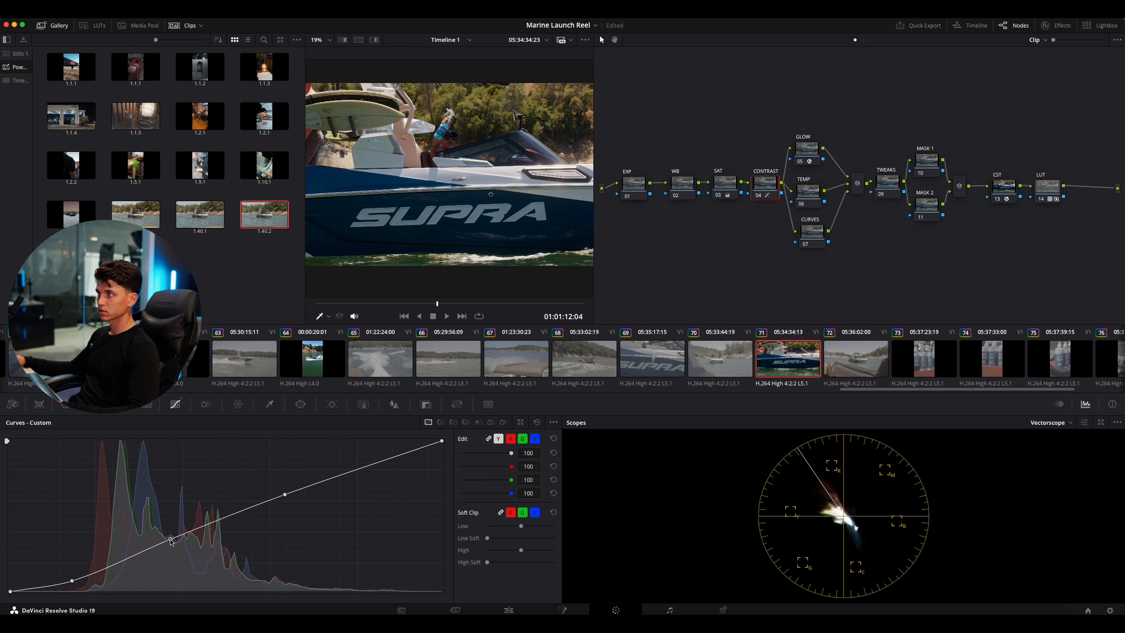
left_click_drag(286, 495, 283, 492)
key("ctrl+d")
key("ctrl+d")
key("ctrl+d")
key("ctrl+d")
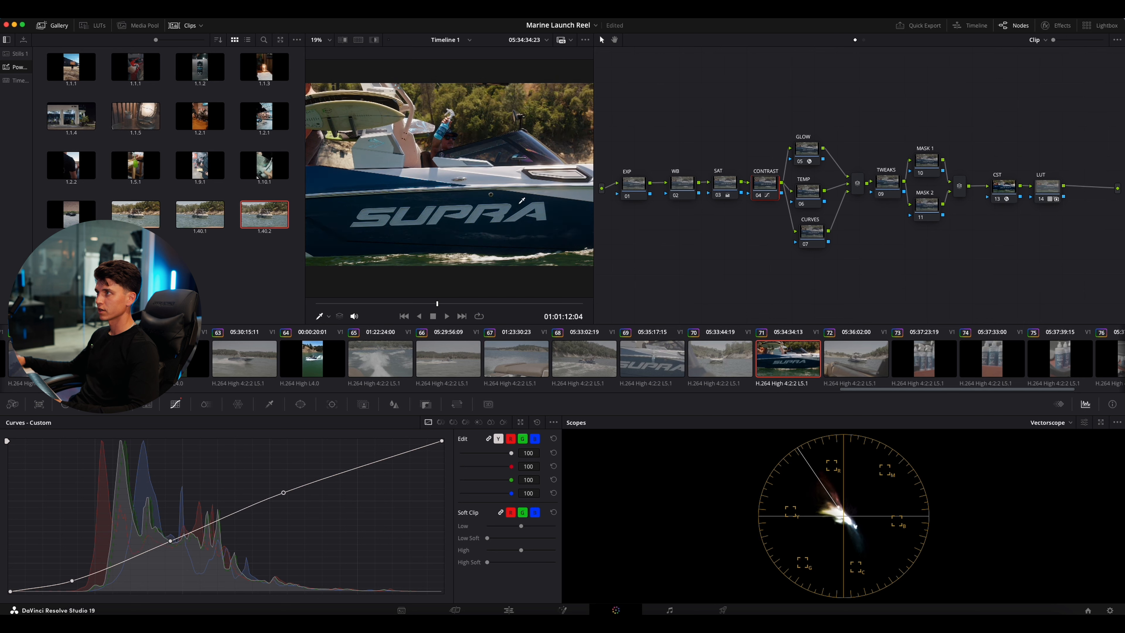
scroll(504, 177, "down", 1)
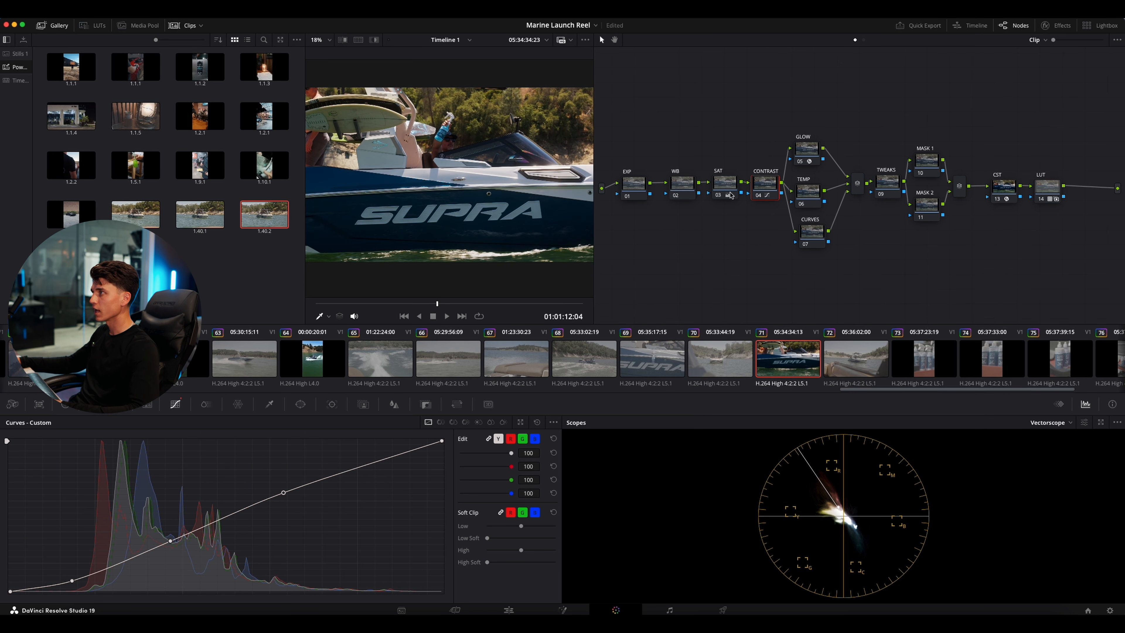
Try adjusting the WB node's temperature on the SUPRA close-up, ending with Temp at 0.0
left_click(680, 188)
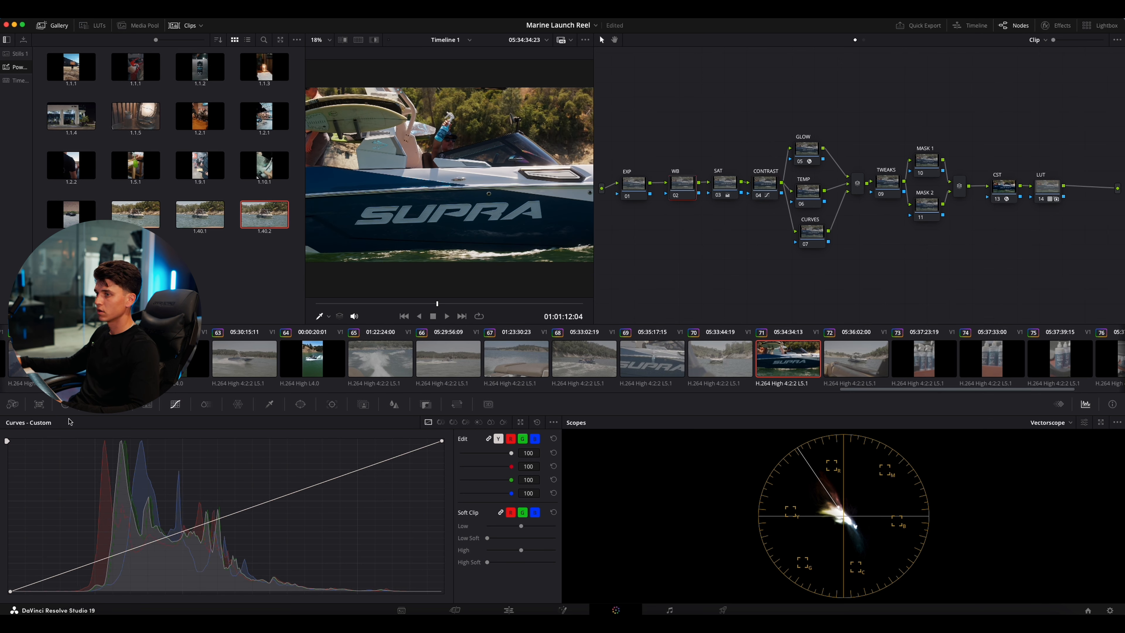
left_click(65, 404)
scroll(489, 190, "down", 3)
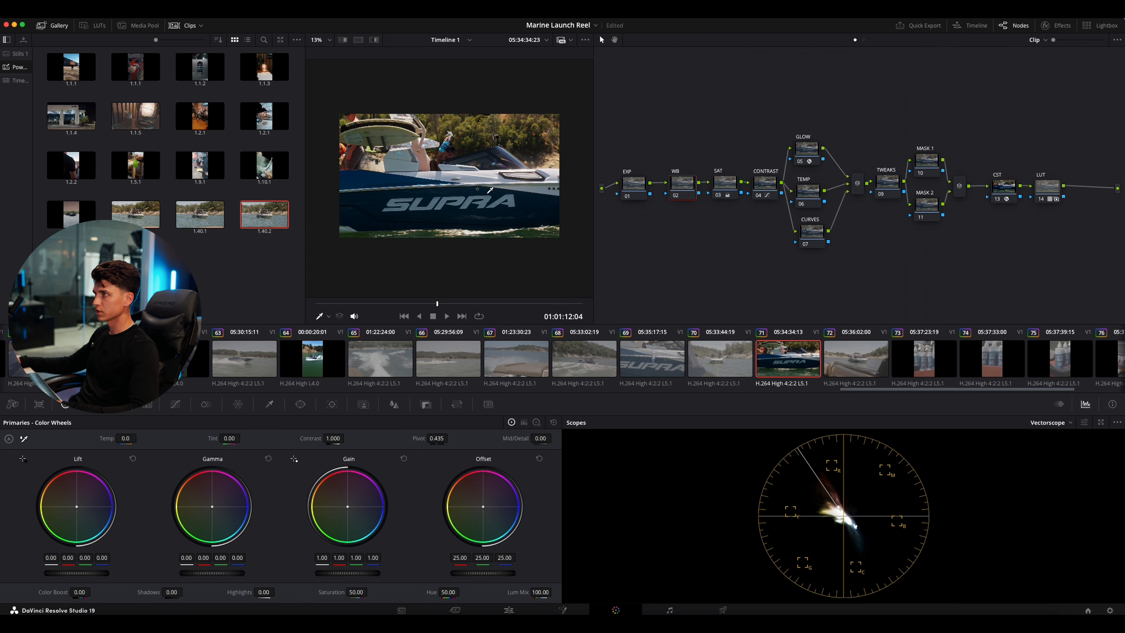
scroll(490, 190, "up", 7)
scroll(490, 190, "down", 6)
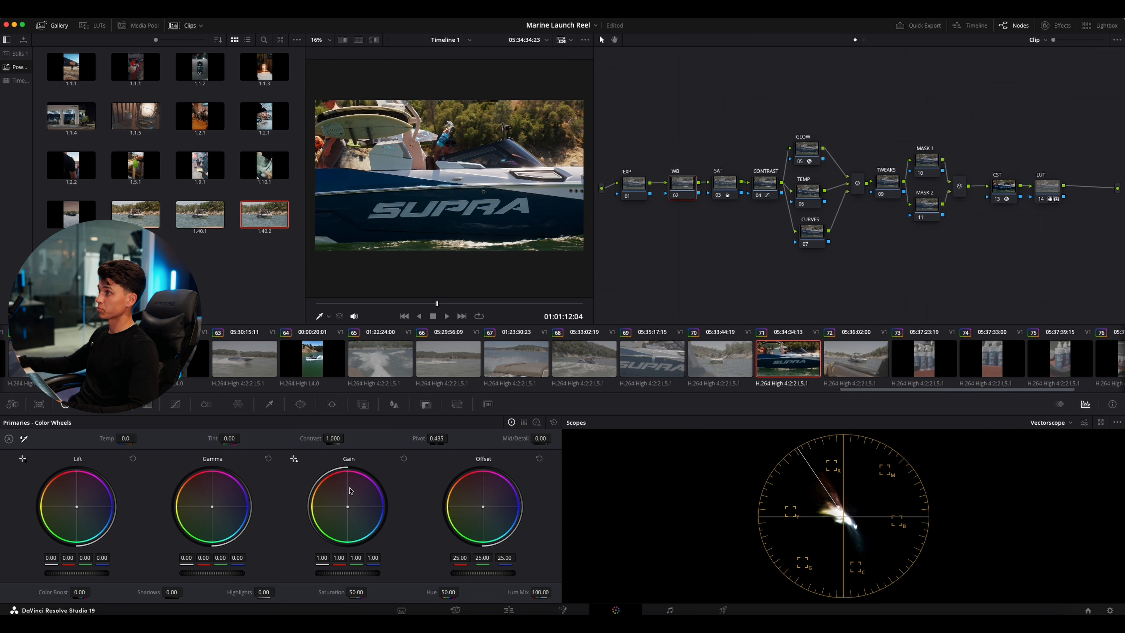
left_click_drag(125, 439, 126, 439)
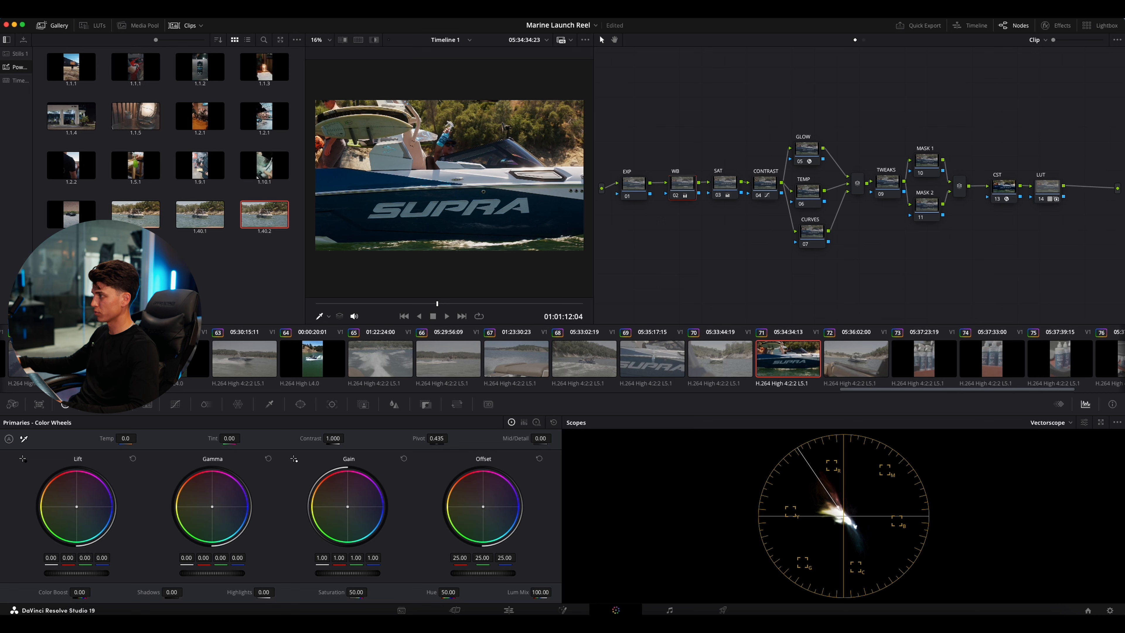
scroll(432, 182, "up", 5)
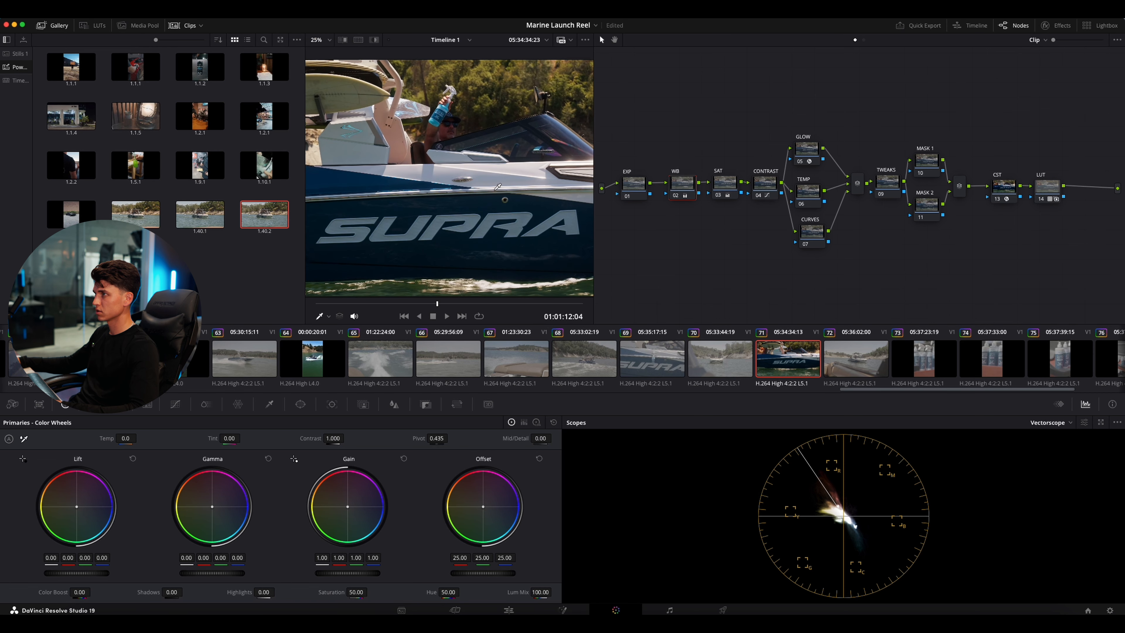
key("shift+z")
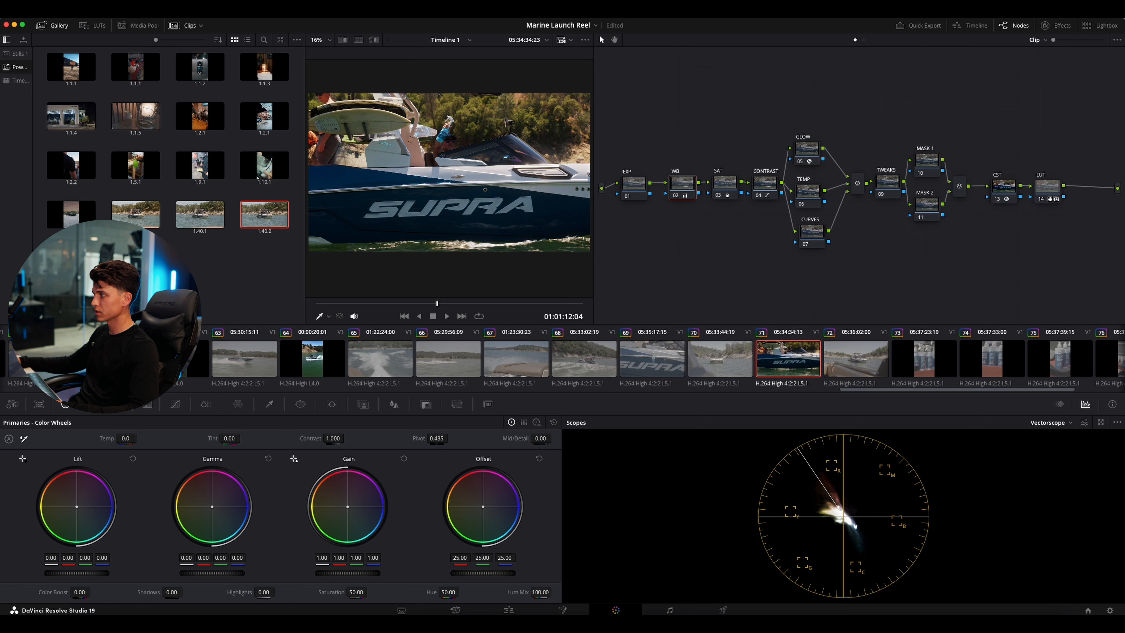
Warm the SUPRA close-up with the TEMP node, setting Temp to 100.0, and compare the node off and on
scroll(438, 217, "up", 3)
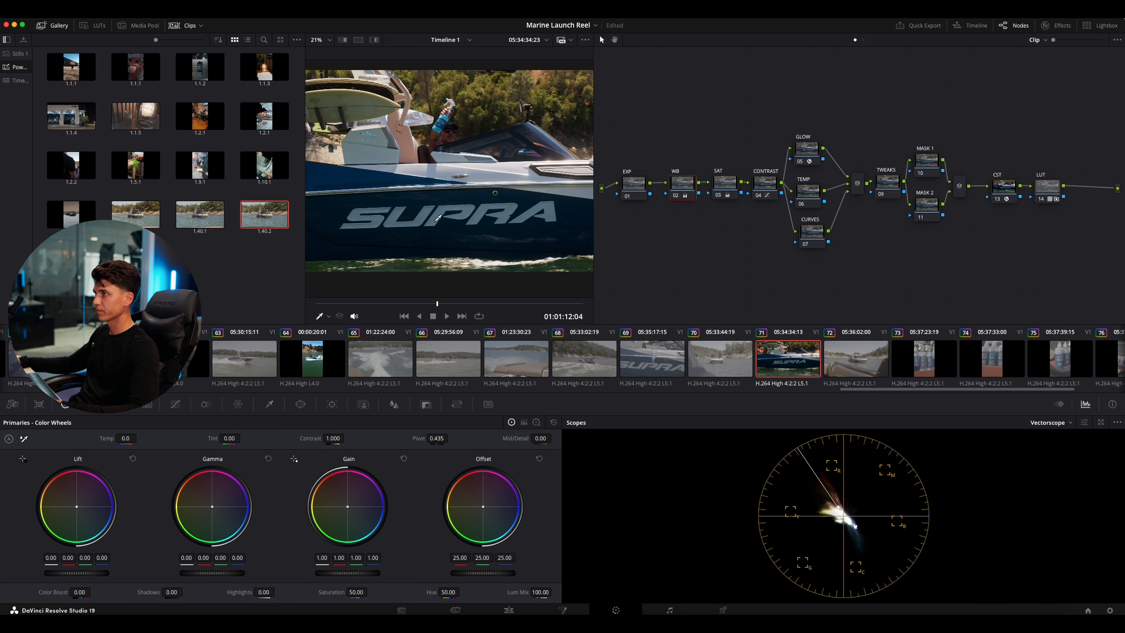
scroll(446, 211, "down", 2)
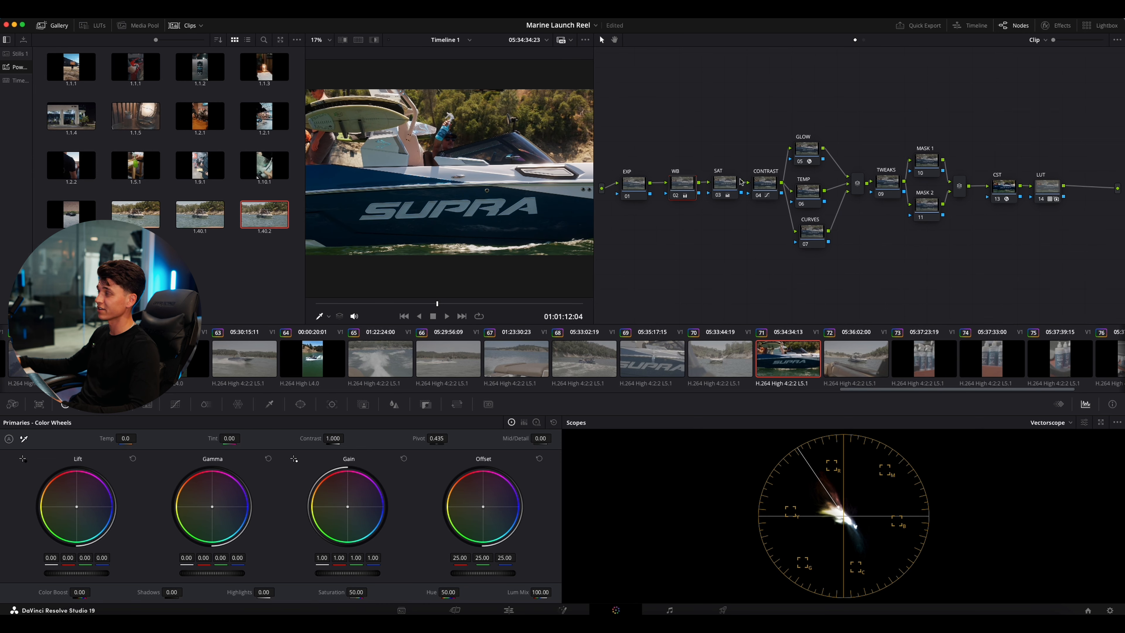
left_click(808, 194)
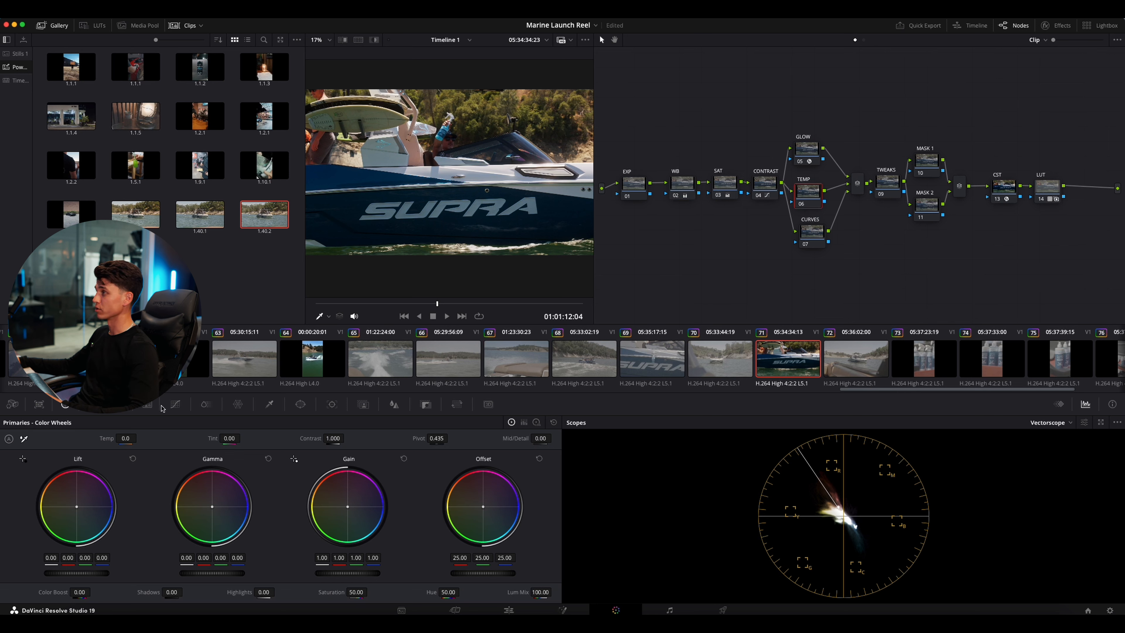
left_click_drag(126, 438, 139, 438)
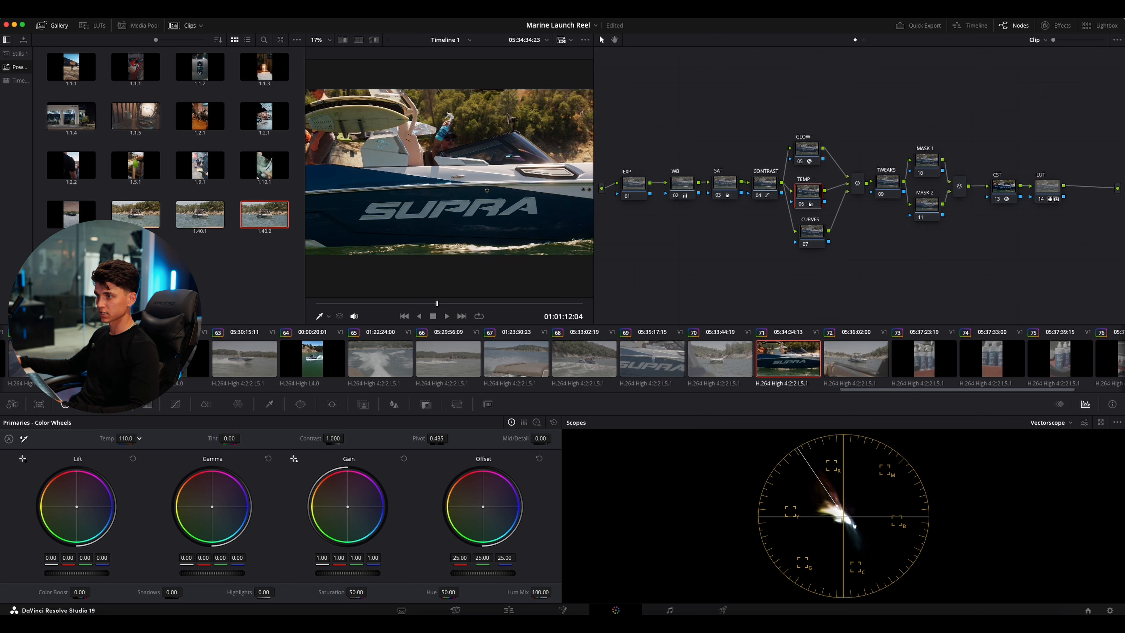
key("super+d")
key("super+d")
scroll(474, 210, "down", 3)
key("super+d")
key("super+d")
scroll(474, 210, "up", 2)
key("super+d")
key("super+d")
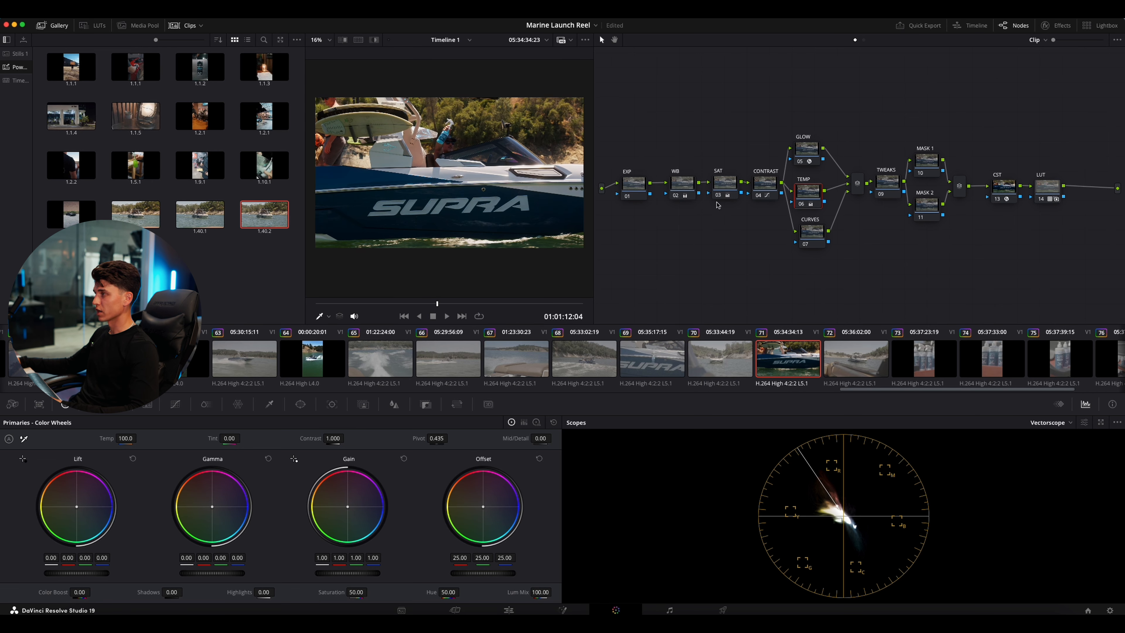
Adjust the EXP node's primaries to Lift -0.01, Gamma -0.01, Gain 1.07 and Offset 27.90
left_click(634, 184)
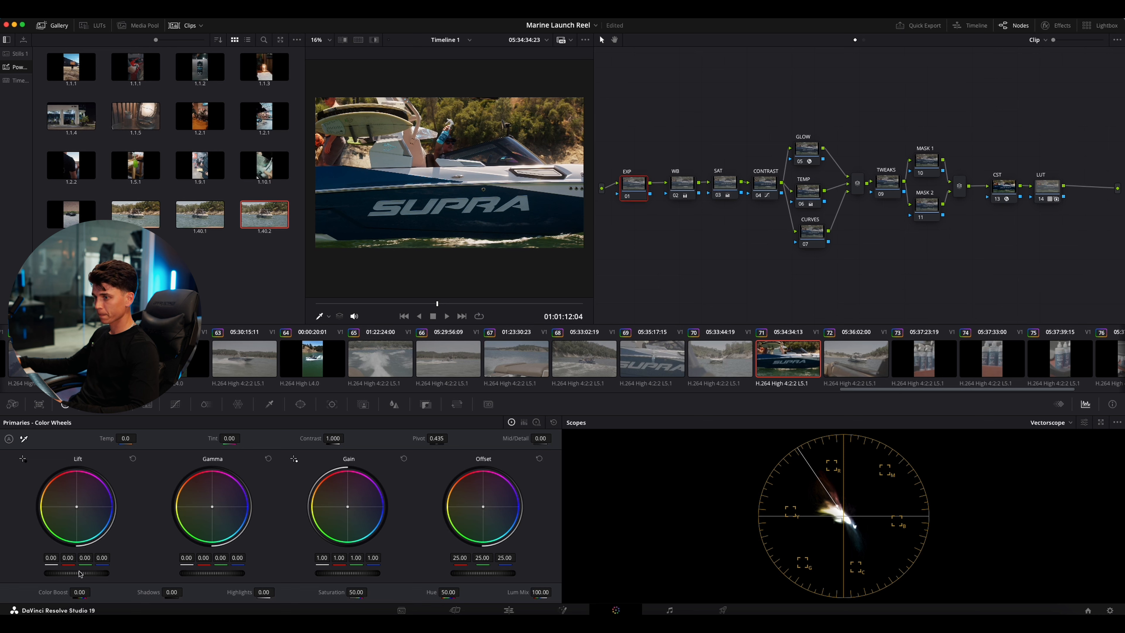
mouse_move(76, 573)
left_mouse_down()
mouse_move(62, 573)
mouse_move(76, 573)
left_mouse_up()
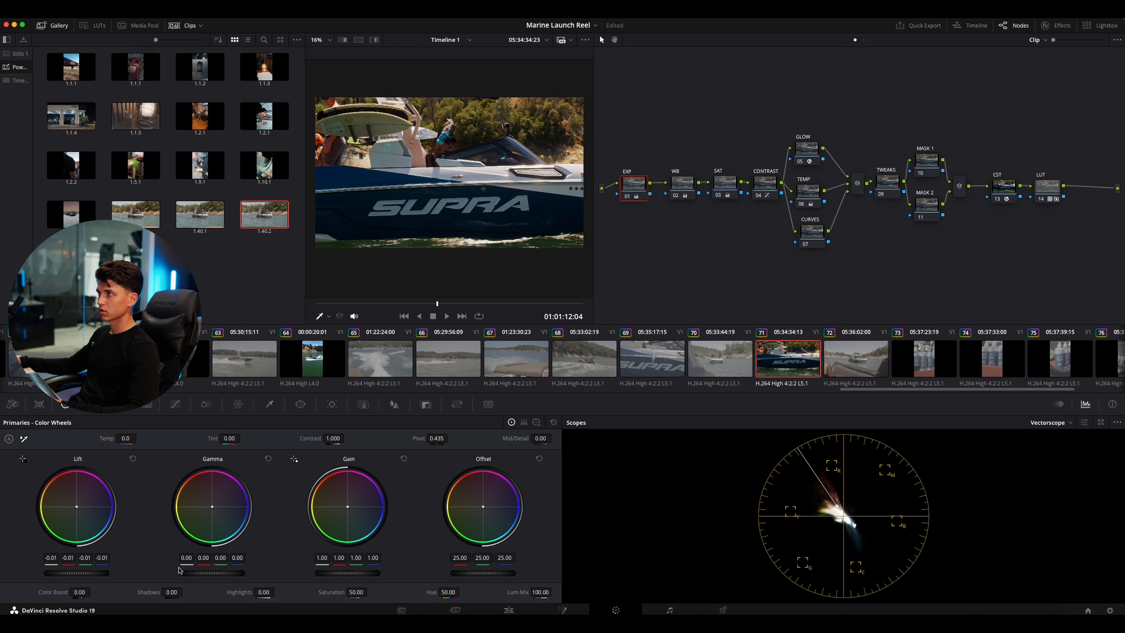
left_click_drag(193, 573, 188, 573)
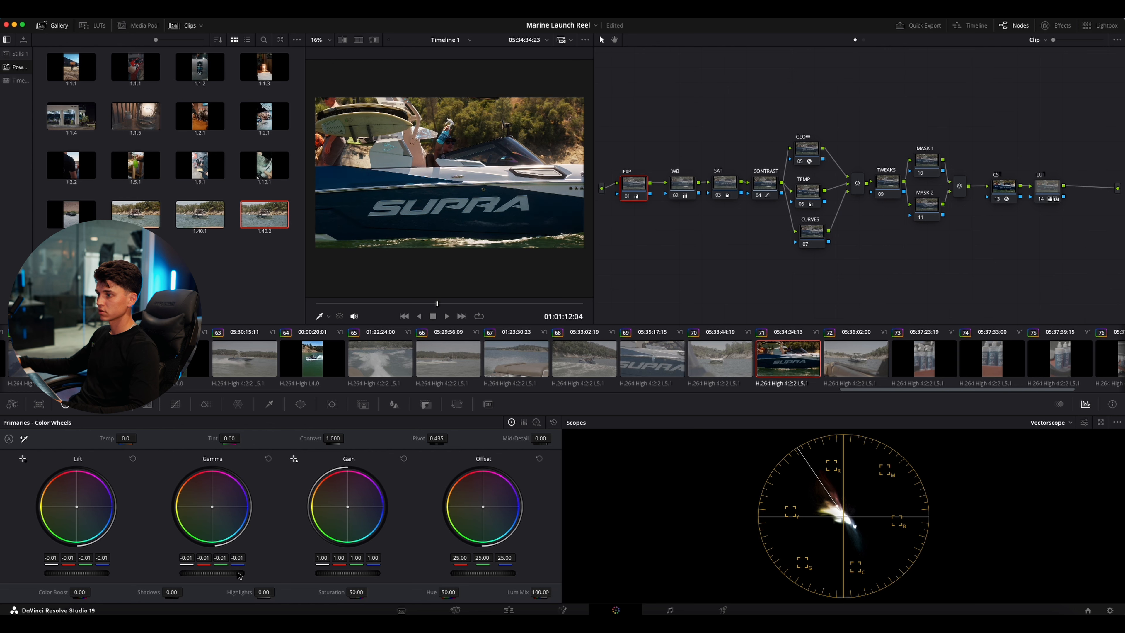
left_click_drag(332, 573, 350, 574)
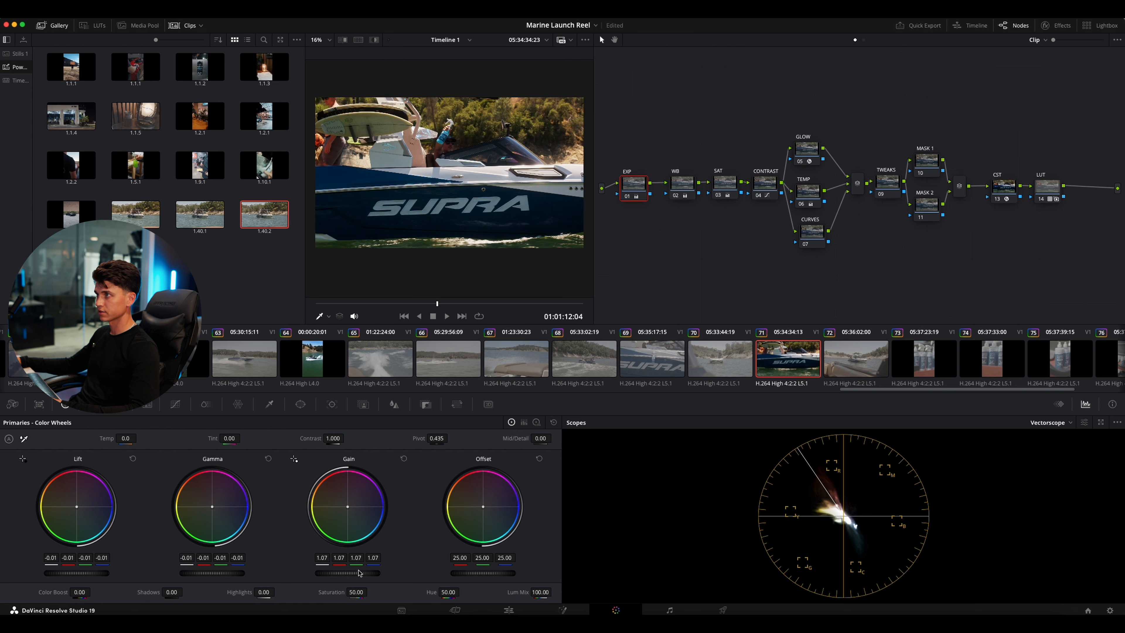
left_click_drag(478, 573, 492, 574)
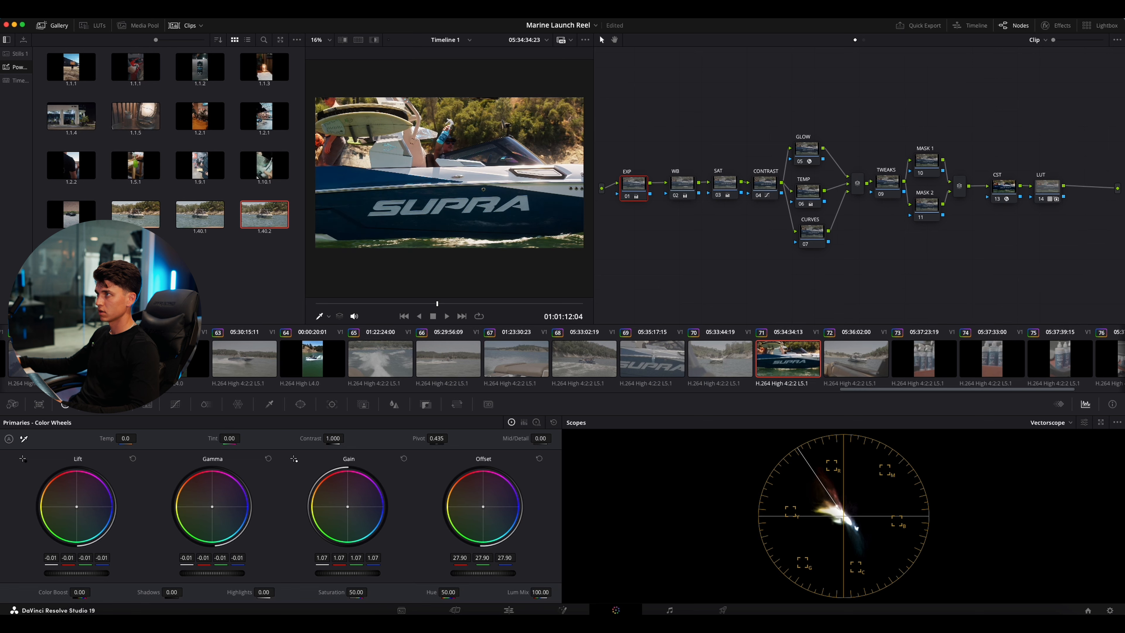
Refine the EXP node to Lift -0.02 and Offset 29.05, comparing the exposure adjustments off and on
key("super+d")
key("super+d")
left_click_drag(71, 574, 66, 574)
key("super+d")
scroll(438, 252, "up", 3)
scroll(442, 250, "down", 5)
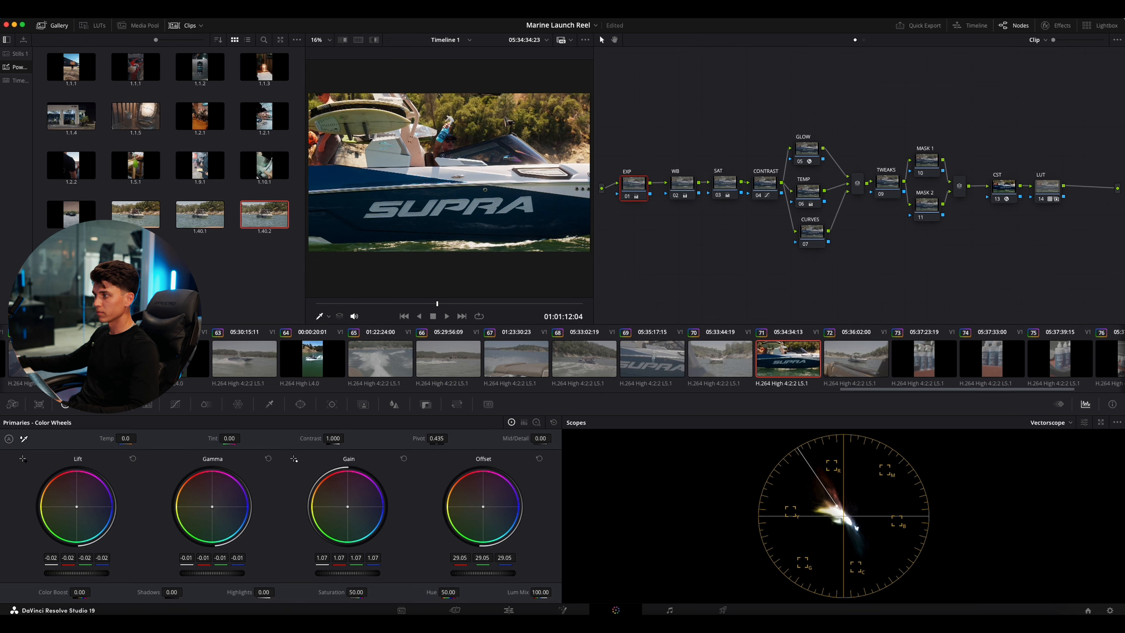
key("super+d")
key("super+d")
scroll(502, 261, "down", 4)
key("super+d")
key("super+d")
scroll(480, 183, "up", 3)
key("super+d")
key("super+d")
scroll(479, 183, "down", 2)
Set the SAT node's Color Boost to 9.00
left_click(722, 183)
left_click(93, 591)
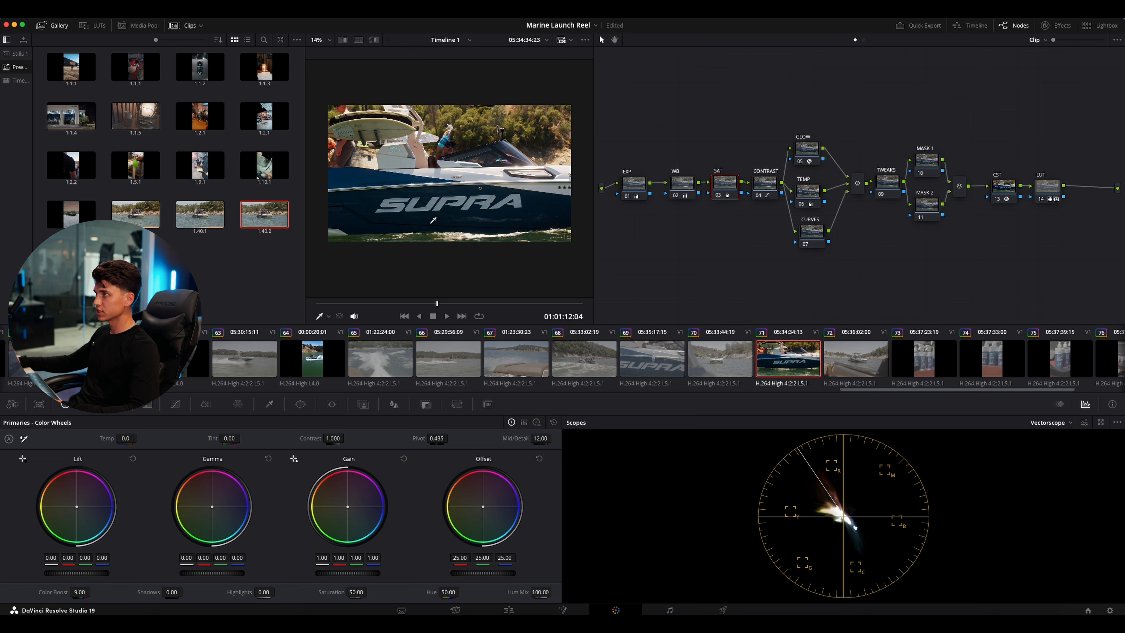
scroll(432, 220, "down", 2)
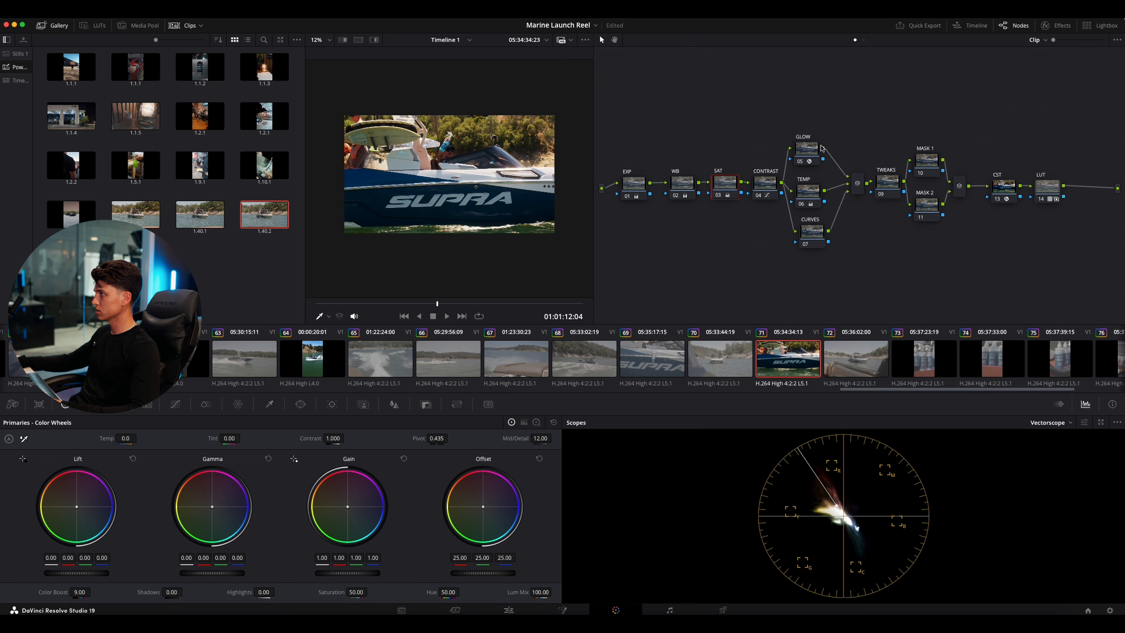
Lower the GLOW node's Shine Threshold to about 0.77 and compare the glow off and on
left_click(811, 150)
left_click(1057, 25)
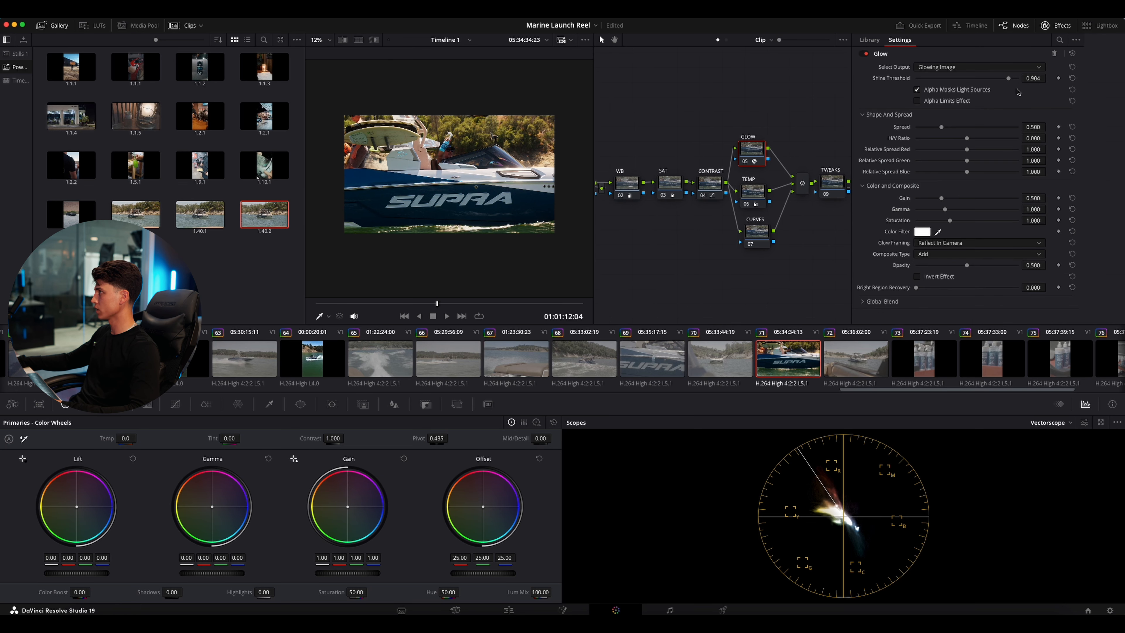
left_click_drag(1008, 79, 995, 79)
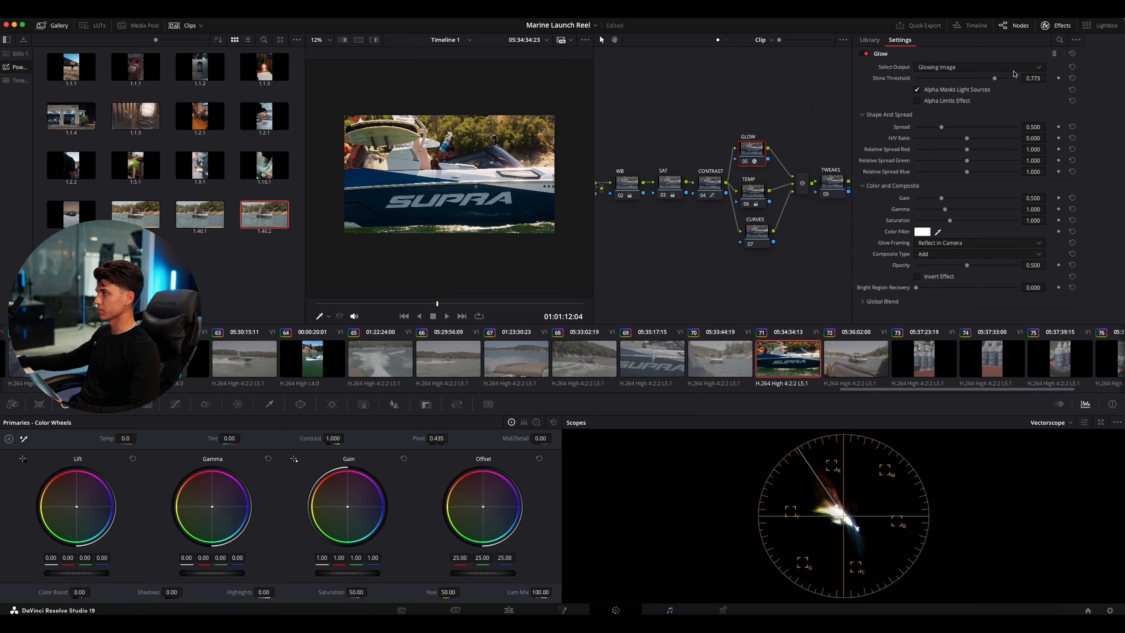
left_click_drag(995, 79, 997, 79)
key("ctrl+d")
key("ctrl+d")
key("ctrl+d")
key("ctrl+d")
key("ctrl+d")
key("ctrl+d")
left_click(1046, 26)
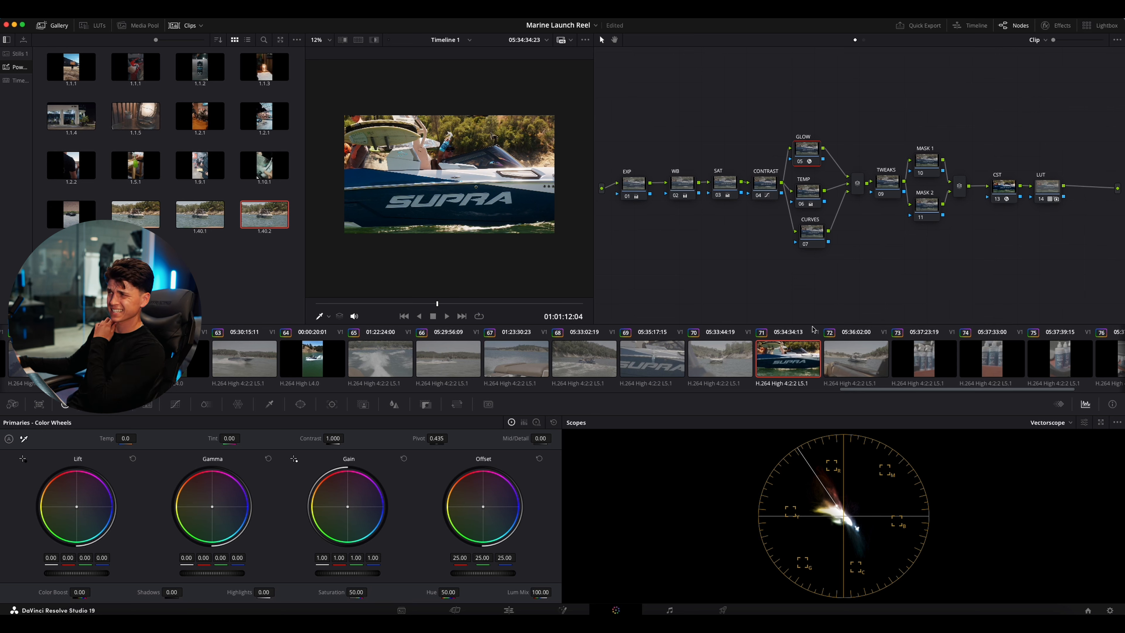
scroll(476, 195, "up", 1)
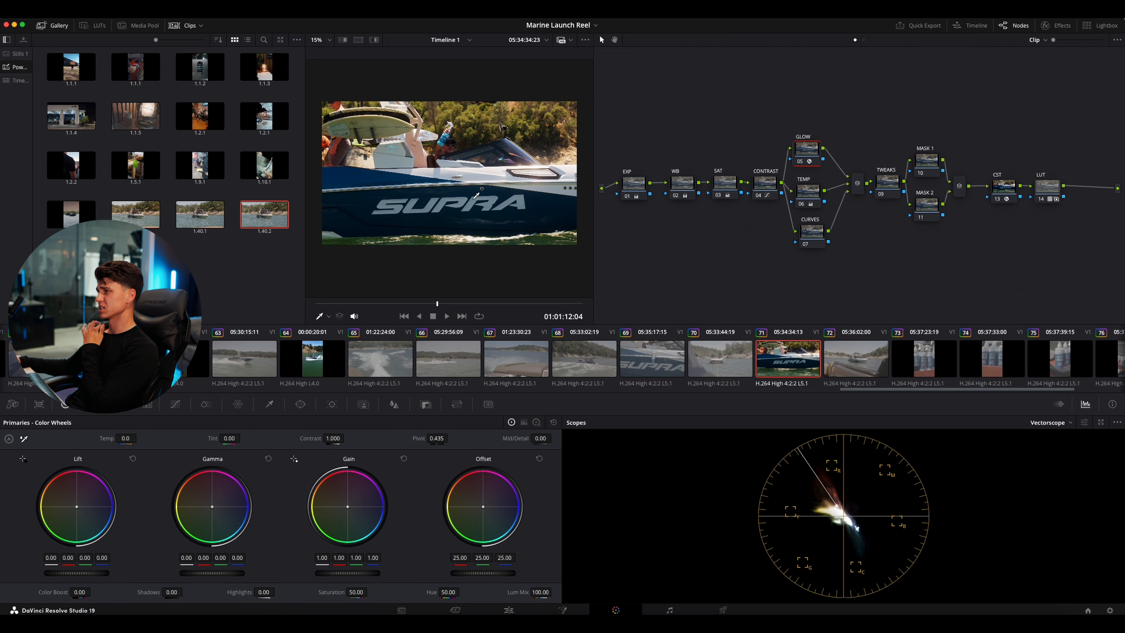
scroll(476, 195, "up", 1)
scroll(476, 195, "down", 2)
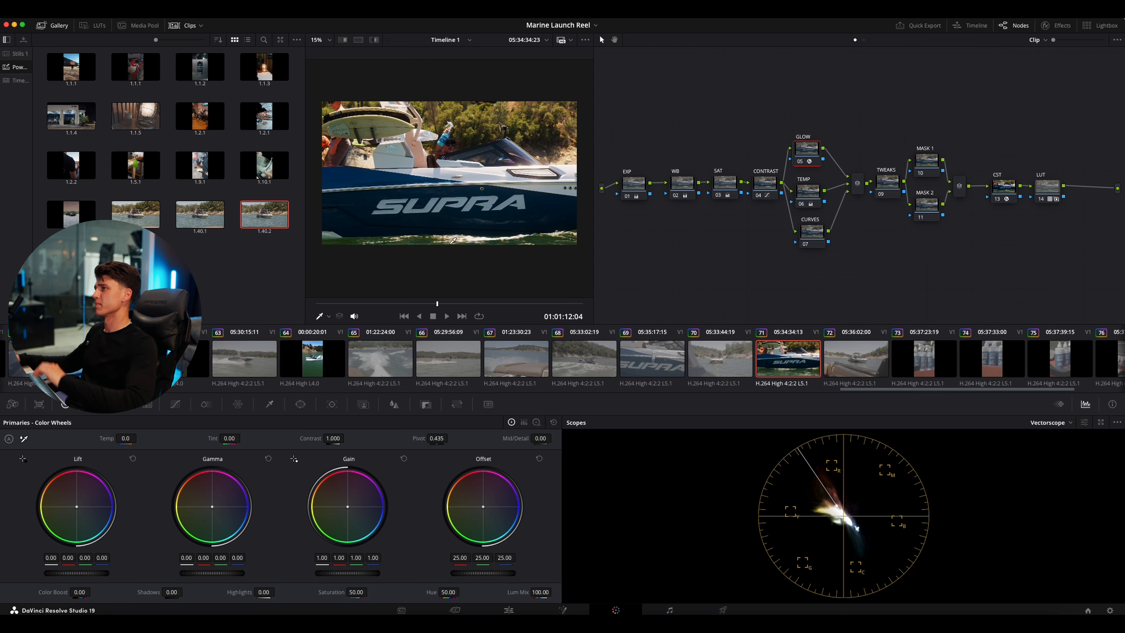
scroll(469, 191, "up", 2)
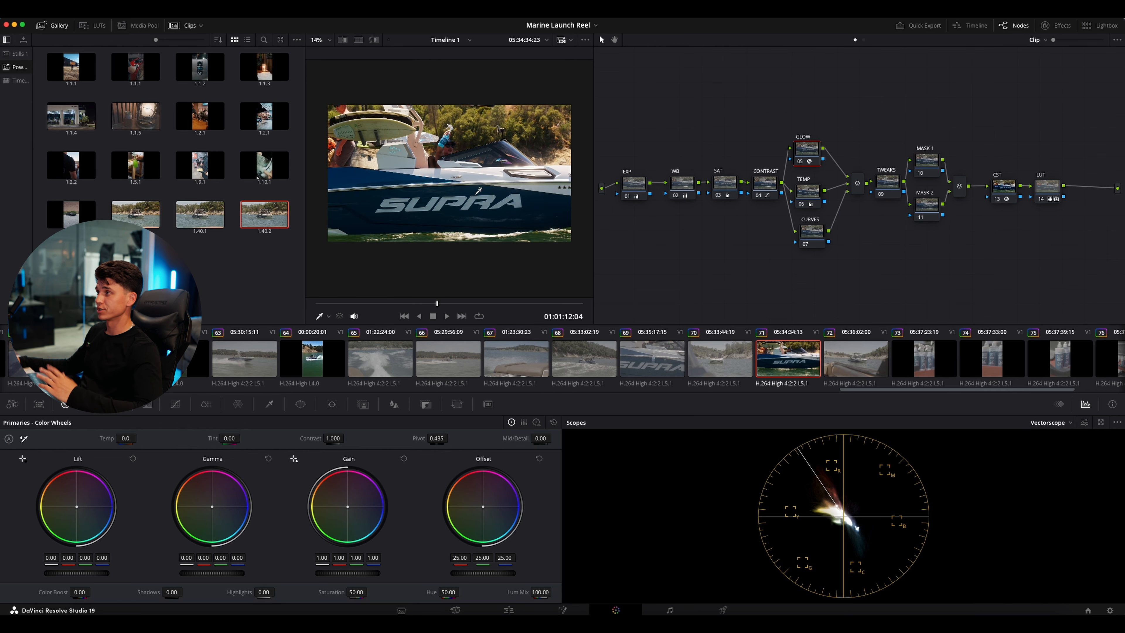
scroll(469, 190, "down", 2)
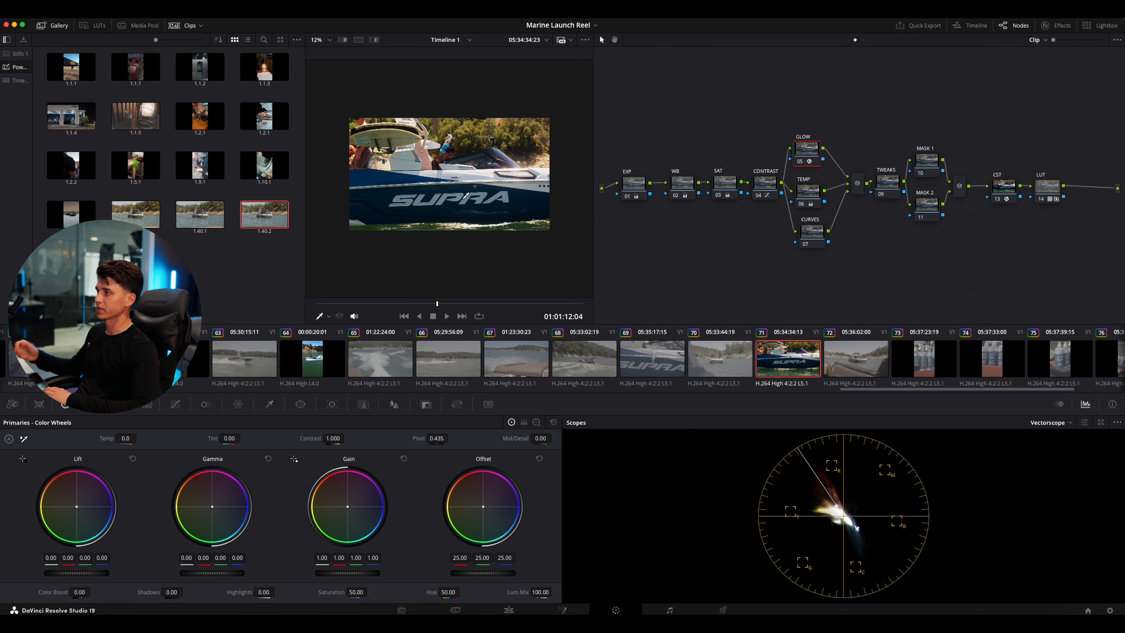
Apply the saved grade from still 1.40.2 to clip 72, the boat seen over the leather seat
scroll(863, 345, "right", 5)
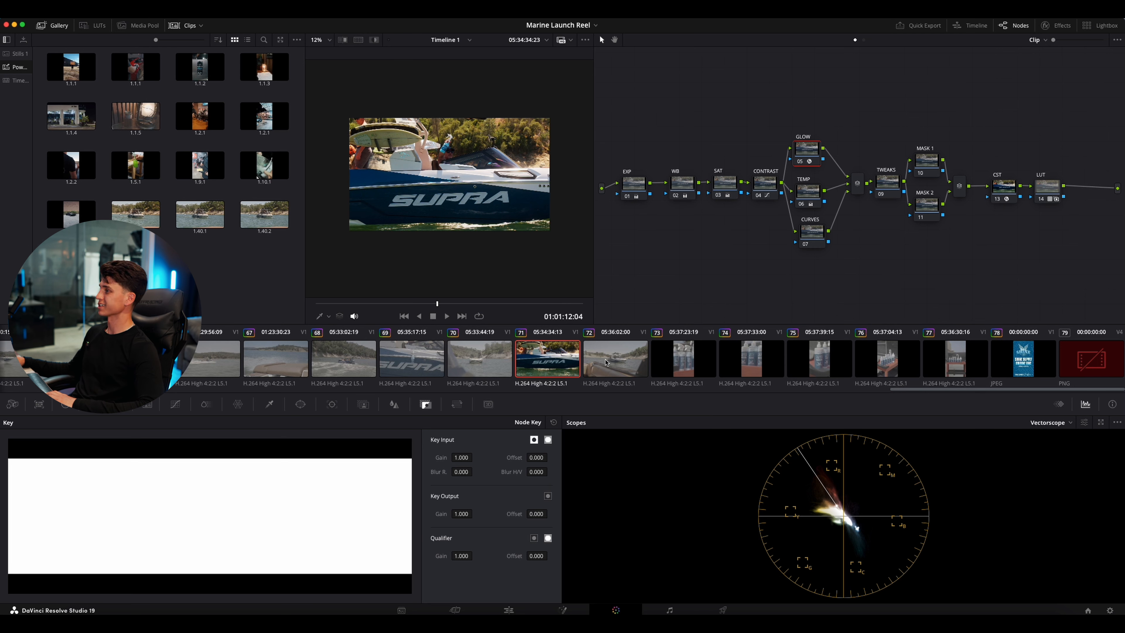
left_click(614, 359)
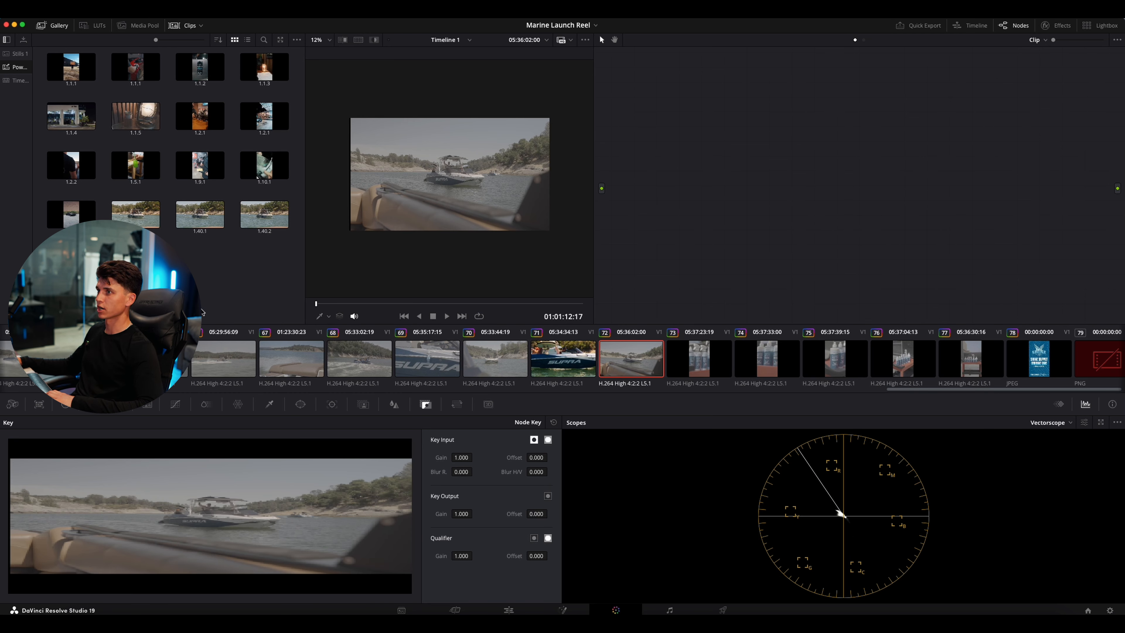
right_click(264, 215)
left_click(289, 220)
Add shadow, midtone and highlight control points to the CONTRAST node's custom curve on clip 72
left_click(789, 189)
left_click(174, 404)
left_click(62, 574)
left_click(186, 529)
left_click(322, 483)
Lower the shadow and midtone points of the CONTRAST curve slightly and compare the node off and on
left_click_drag(62, 574, 64, 583)
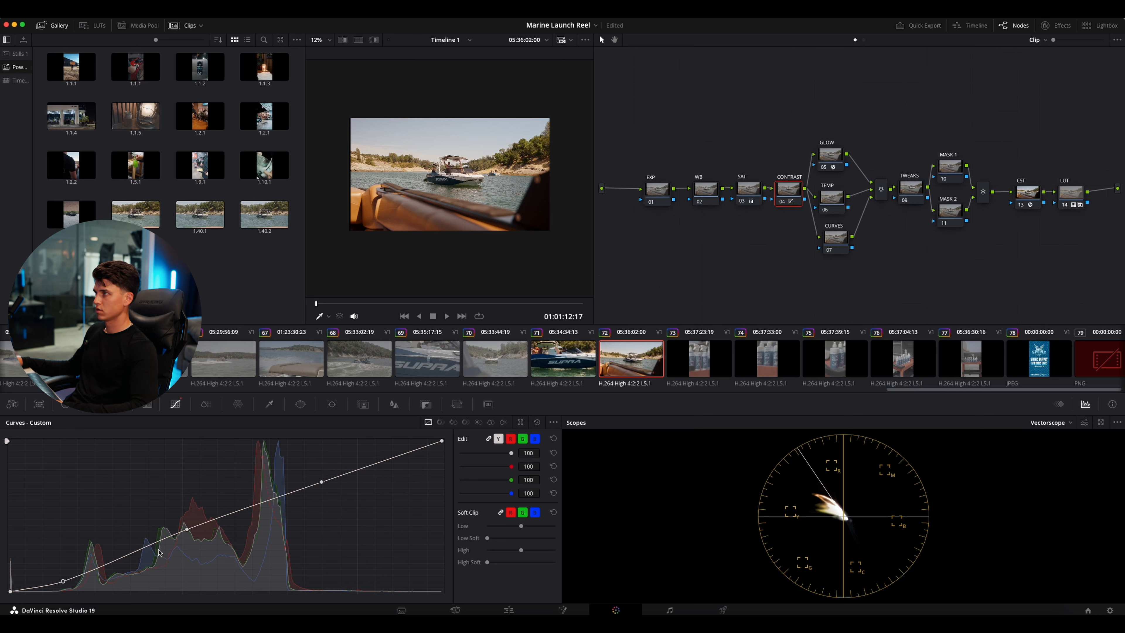
left_click_drag(186, 530, 191, 534)
key("super+d")
key("super+d")
key("super+d")
key("super+d")
scroll(444, 224, "up", 4)
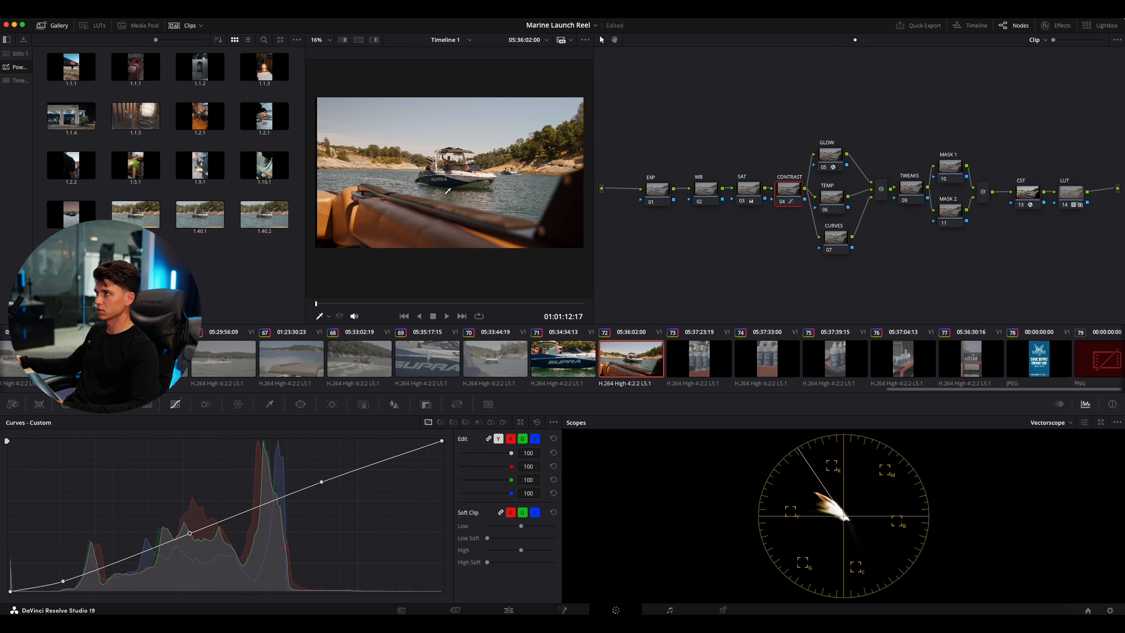
Raise the CONTRAST curve's highlight point slightly, hide the Gallery to enlarge the viewer, and compare the contrast off and on
left_click_drag(322, 482, 317, 478)
key("super+d")
key("super+d")
left_click(43, 26)
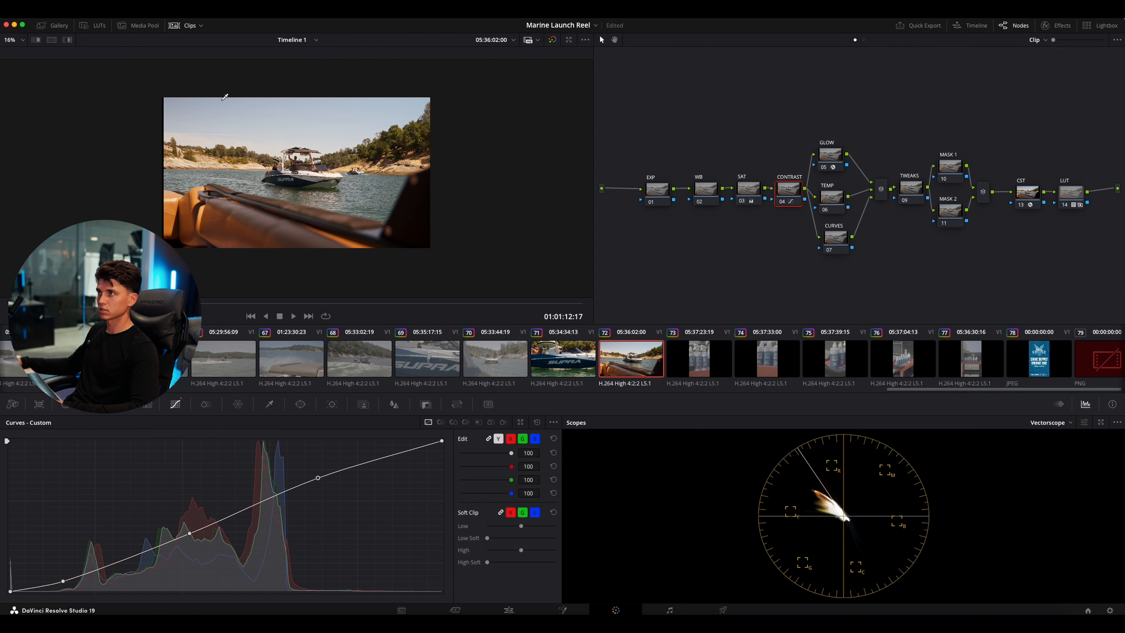
key("super+d")
key("super+d")
key("super+d")
key("super+d")
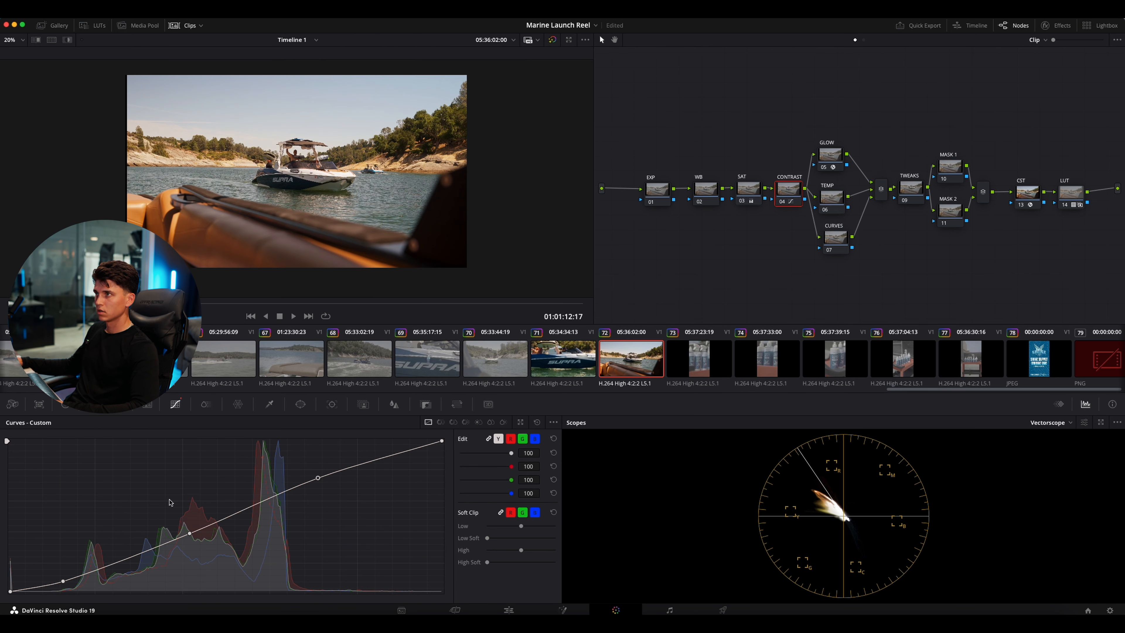
Cool the WB node's Gain to red 0.98, green 1.00 and blue 1.03, comparing the node off and on
left_click(707, 189)
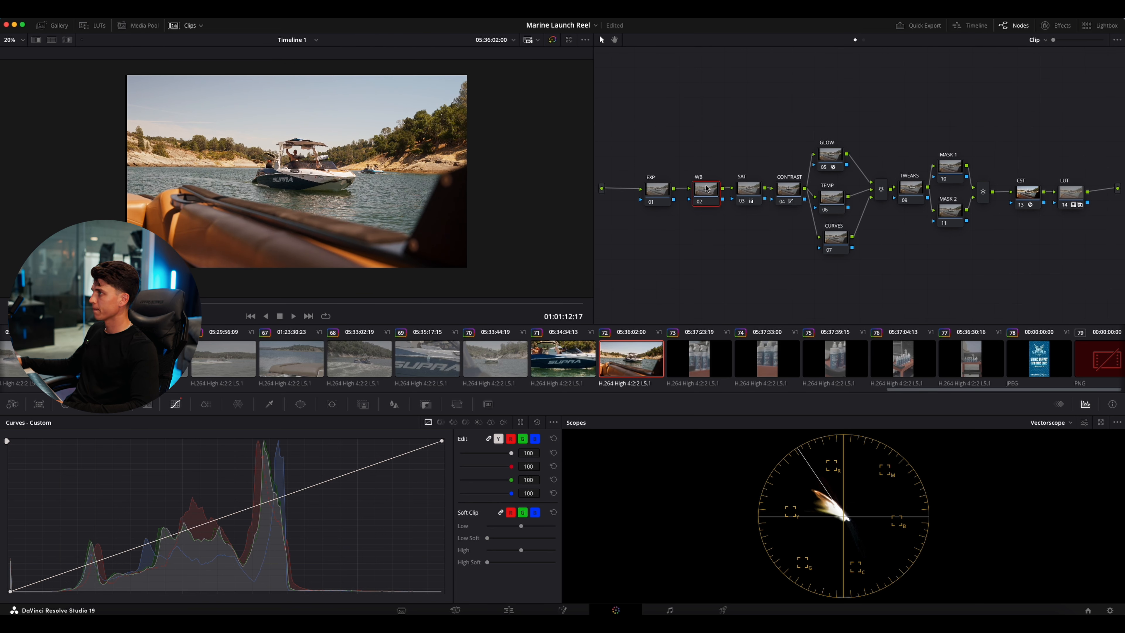
left_click(65, 404)
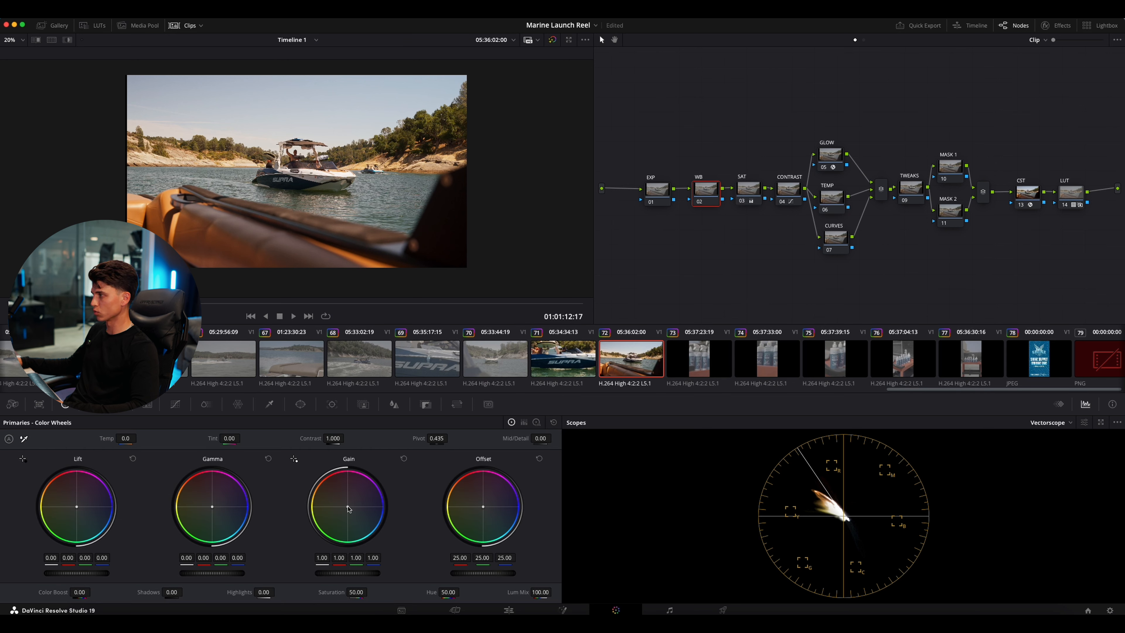
left_click_drag(348, 508, 356, 512)
key("super+d")
key("super+d")
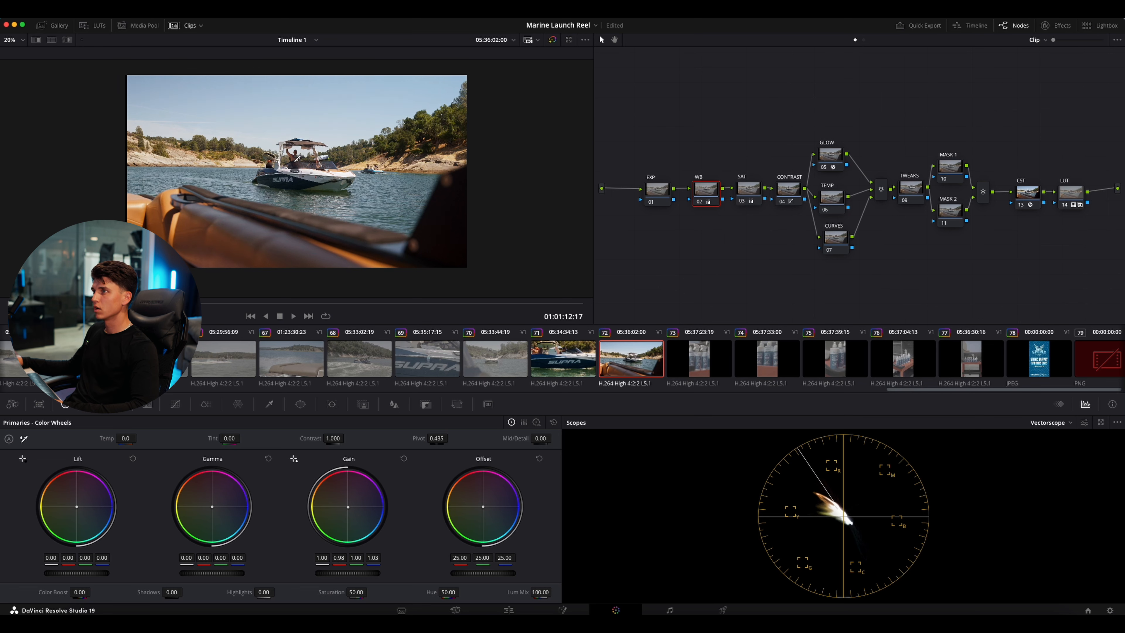
scroll(295, 162, "up", 3)
key("super+d")
key("super+d")
key("super+d")
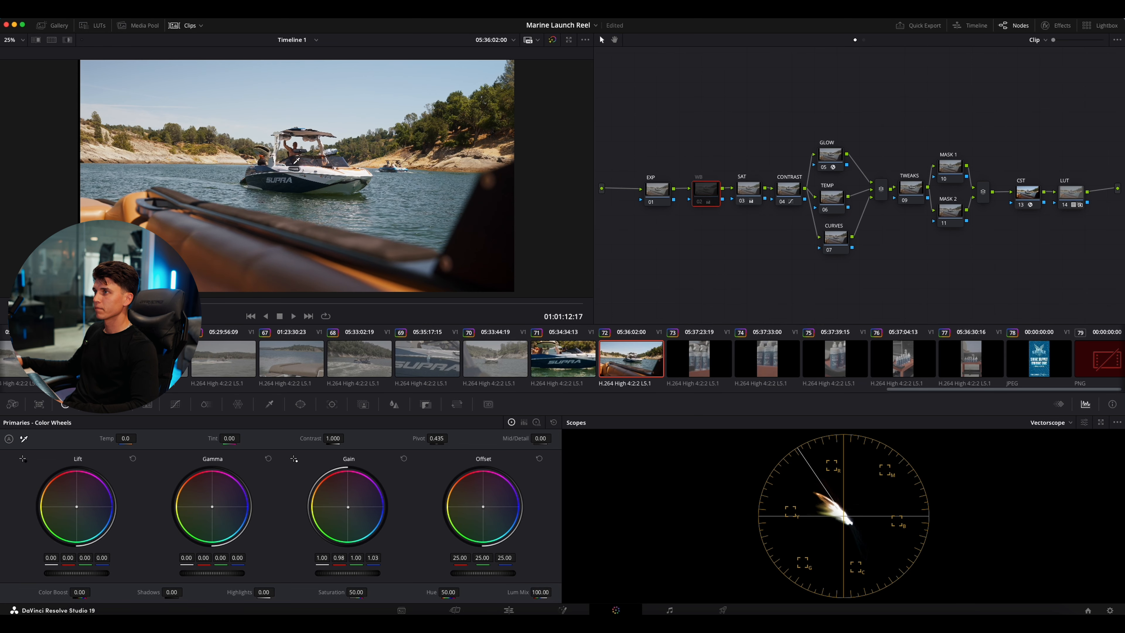
key("super+d")
scroll(296, 161, "down", 2)
Warm clip 72 with the TEMP node by setting Temp to 80.0, comparing it off and on
left_click(832, 197)
left_click_drag(126, 439, 133, 438)
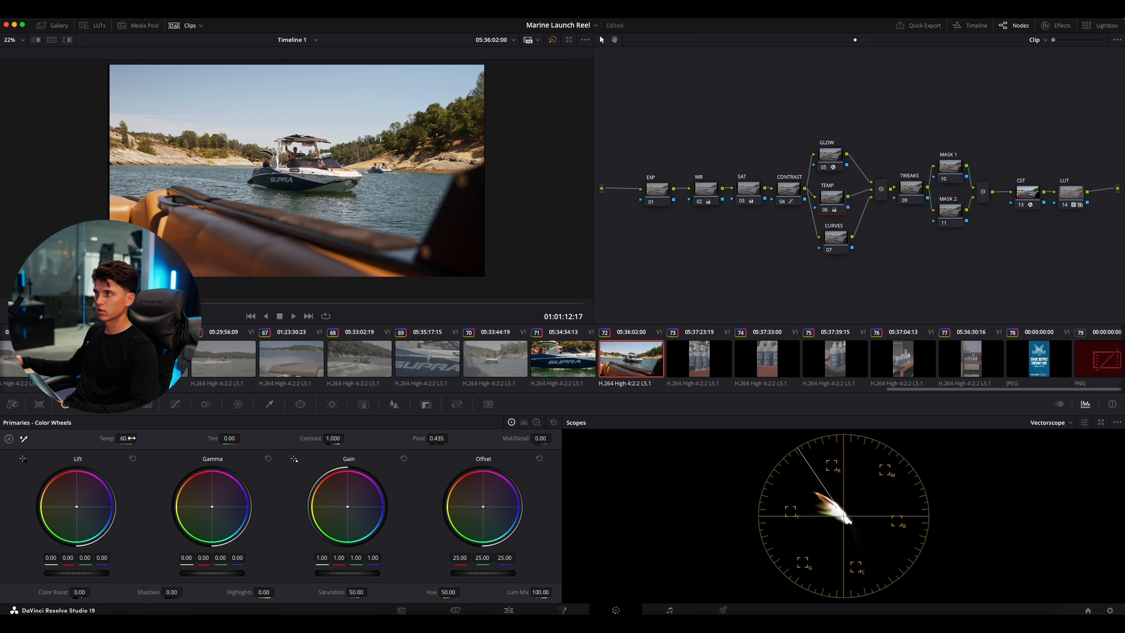
left_click_drag(139, 438, 141, 438)
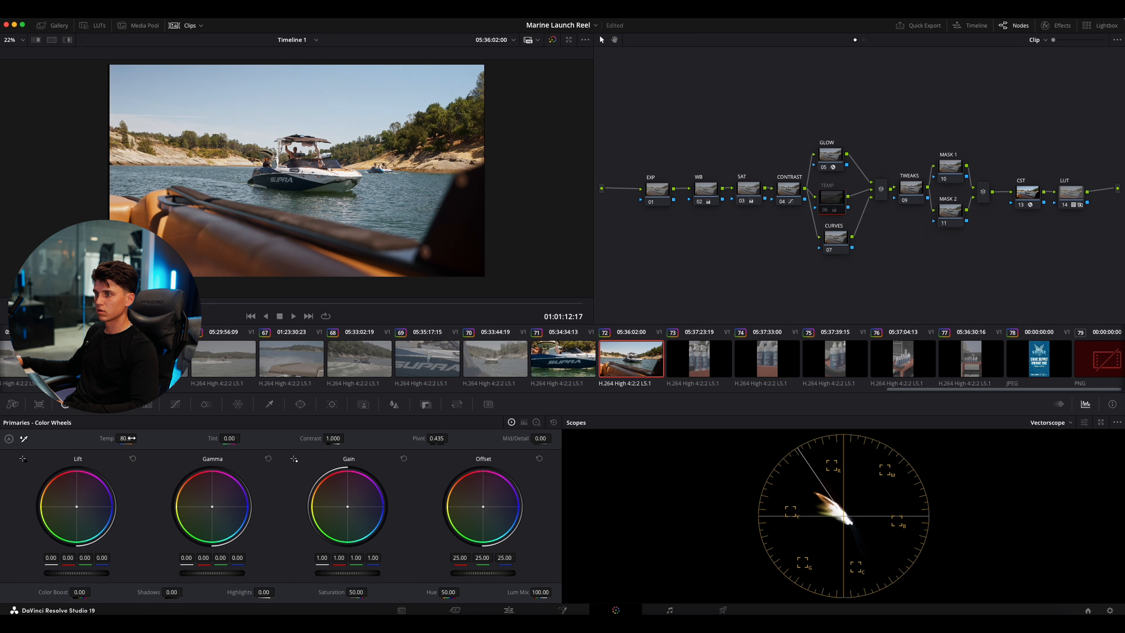
scroll(391, 204, "down", 2)
scroll(392, 204, "up", 2)
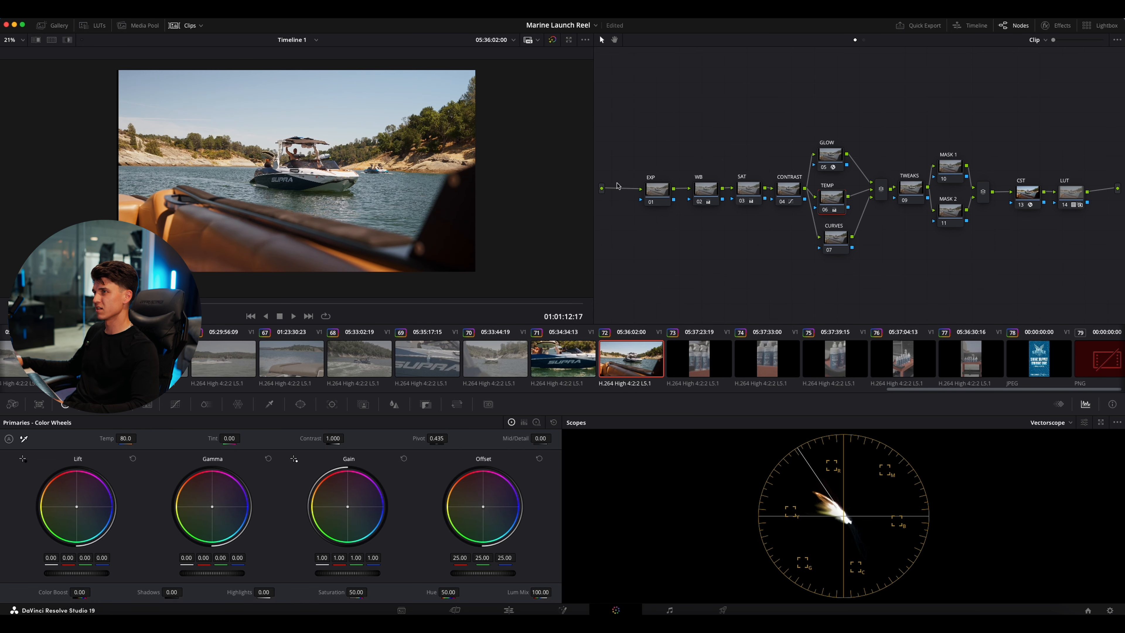
Darken the EXP node by setting Lift to -0.02 and Gamma to -0.02, comparing the node off and on
left_click(662, 191)
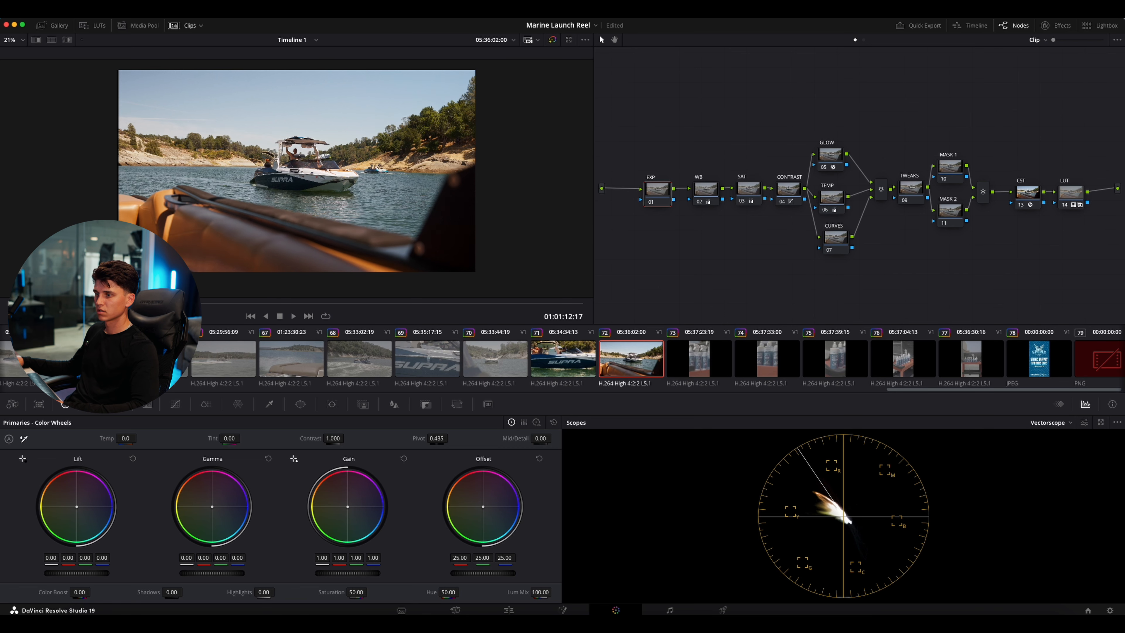
left_click_drag(106, 573, 99, 573)
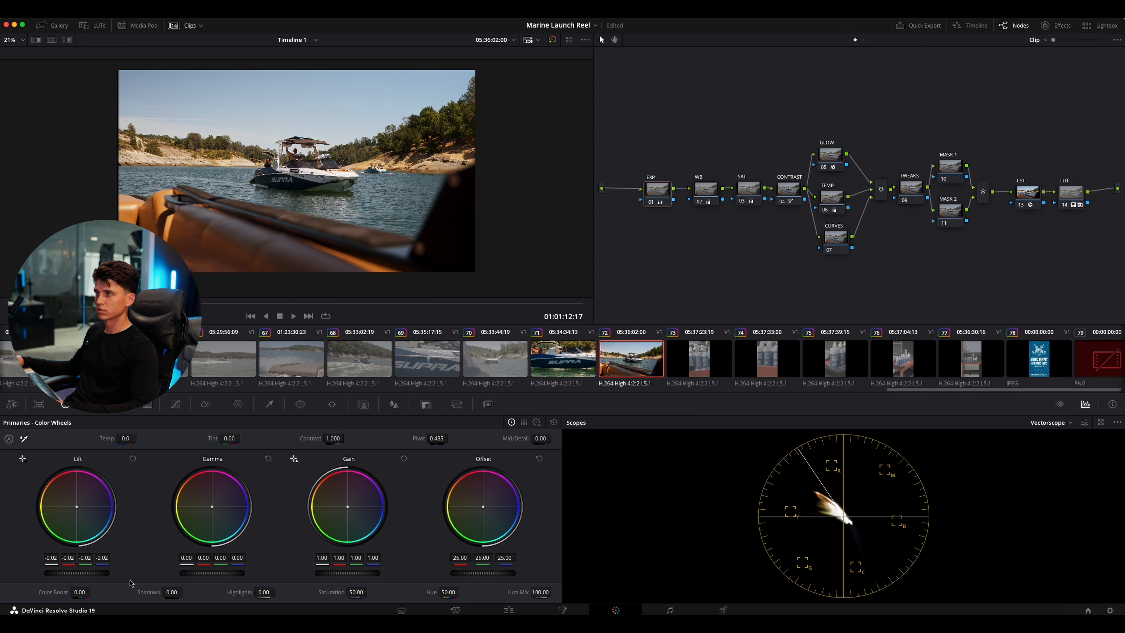
left_click_drag(195, 574, 189, 573)
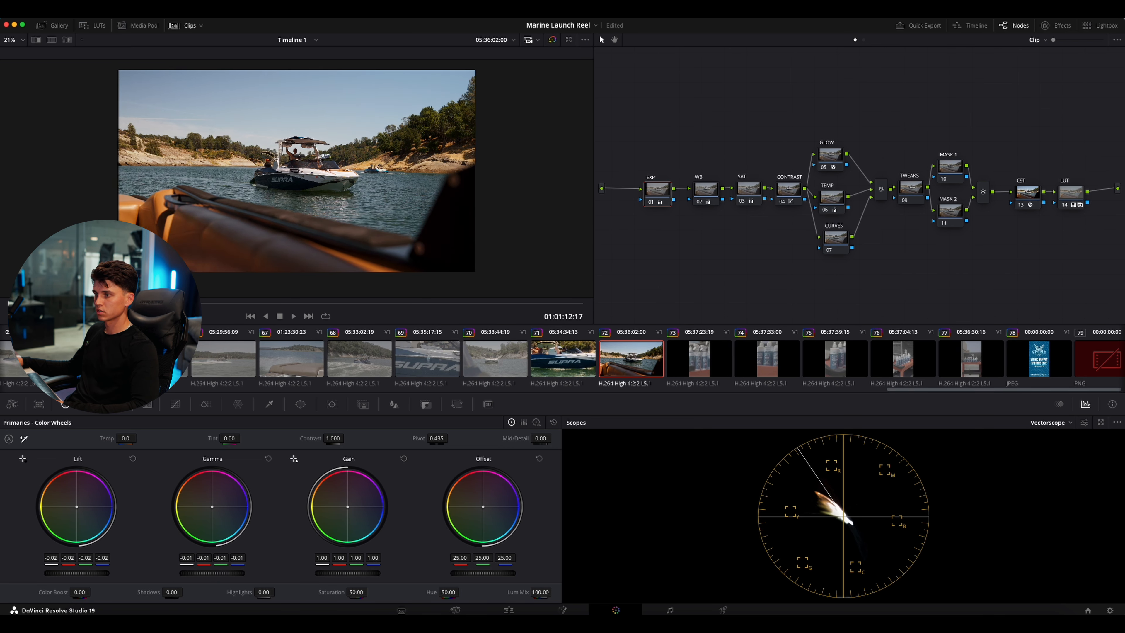
key("super+d")
key("super+d")
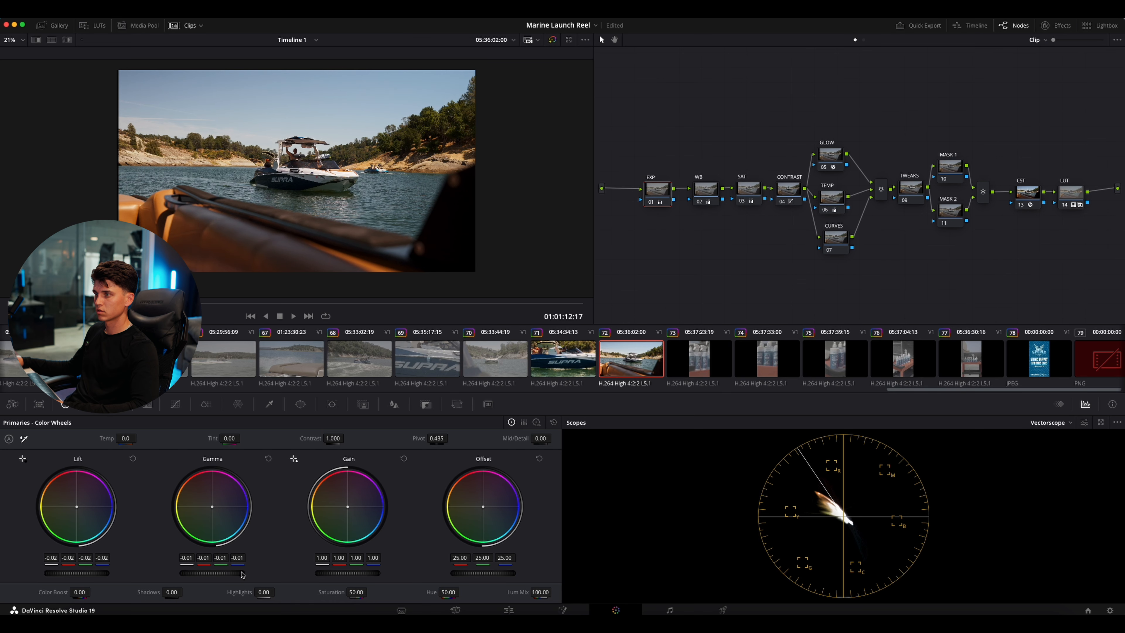
left_click_drag(242, 575, 240, 575)
key("super+d")
key("super+d")
Brighten the EXP node by raising Gain to 1.07 and Offset to 28.65, checking the image up close
left_click_drag(331, 574, 380, 576)
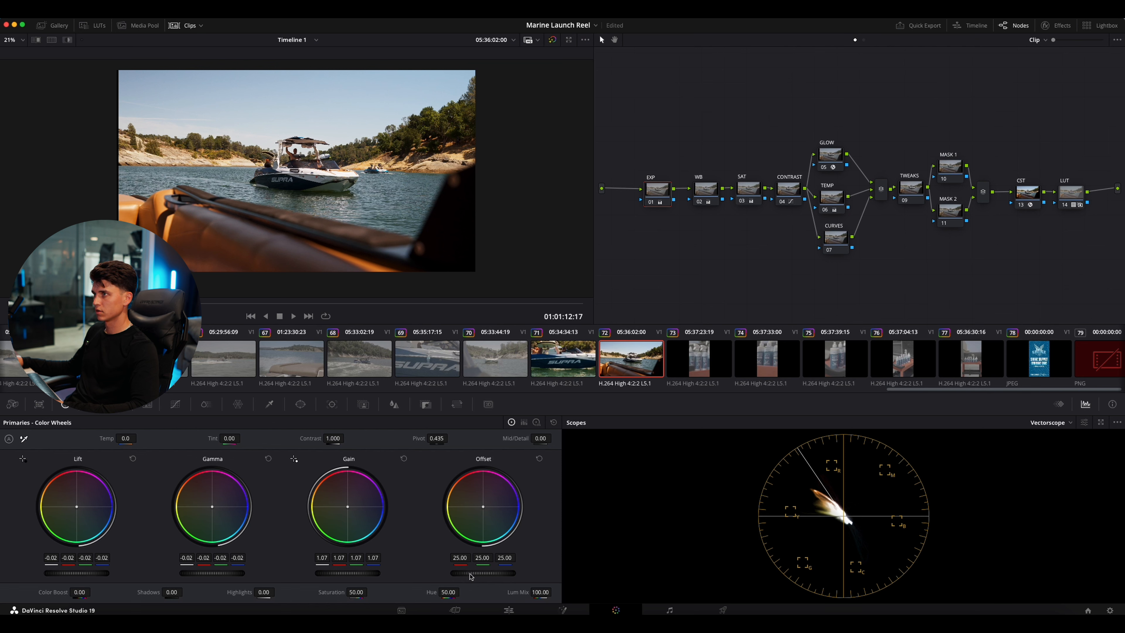
left_click_drag(471, 576, 487, 575)
scroll(335, 179, "up", 4)
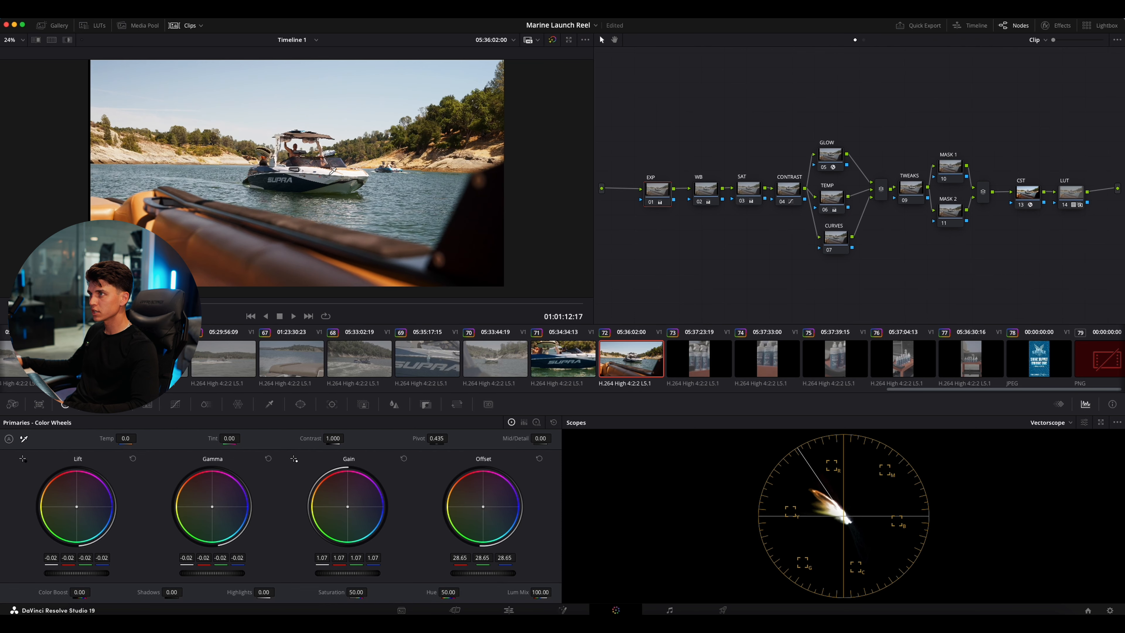
scroll(335, 179, "down", 4)
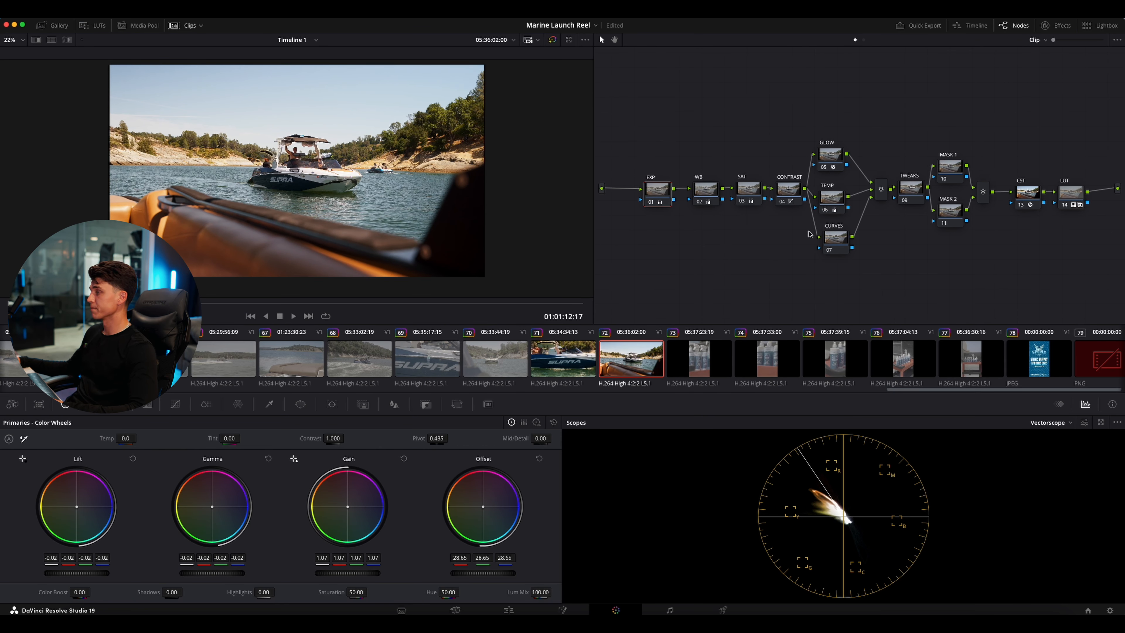
Lower the GLOW node's Shine Threshold to 0.869
left_click(830, 155)
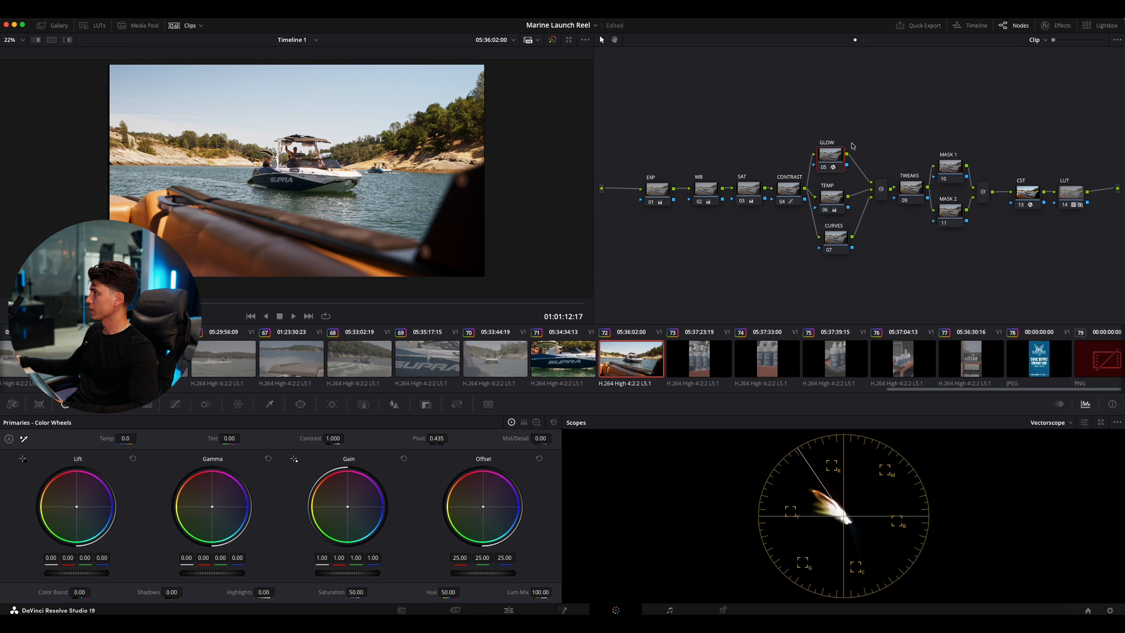
left_click(1052, 25)
left_click_drag(1009, 79, 1006, 79)
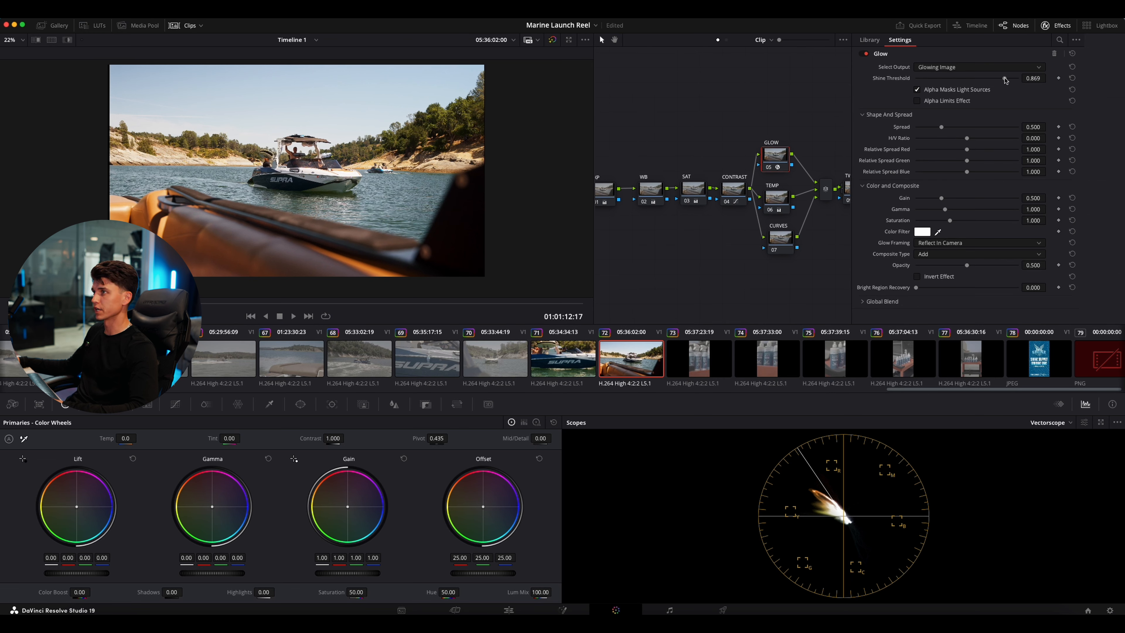
left_click(1045, 25)
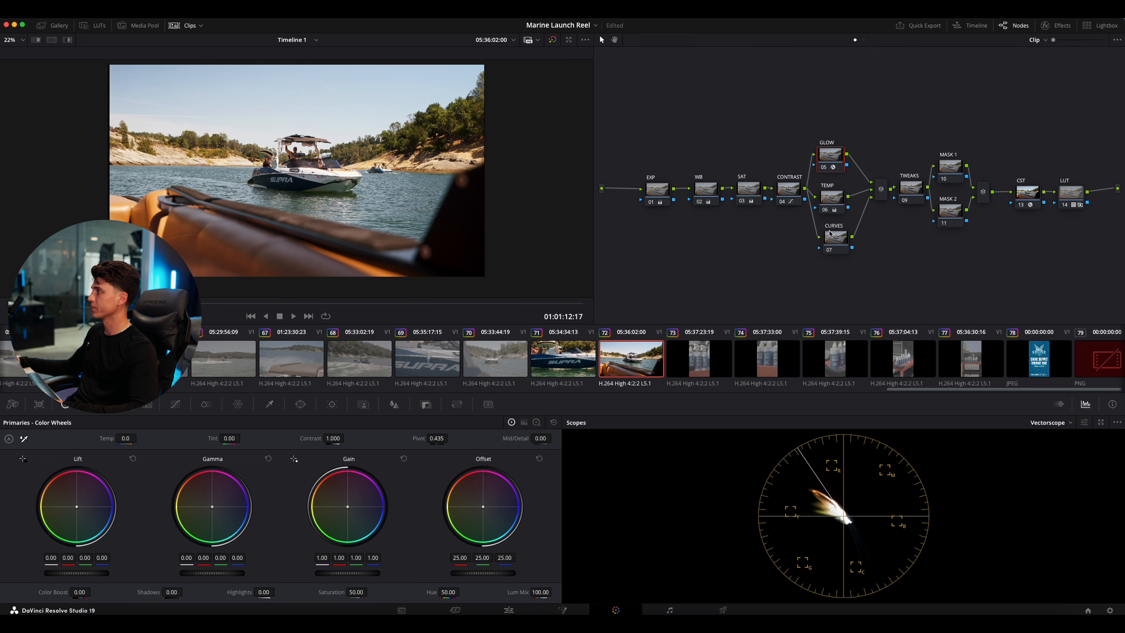
Tidy the node tree by spacing out the TEMP and CURVES nodes and moving MASK 1 higher above MASK 2
left_click_drag(835, 246, 823, 249)
left_click_drag(828, 204, 830, 244)
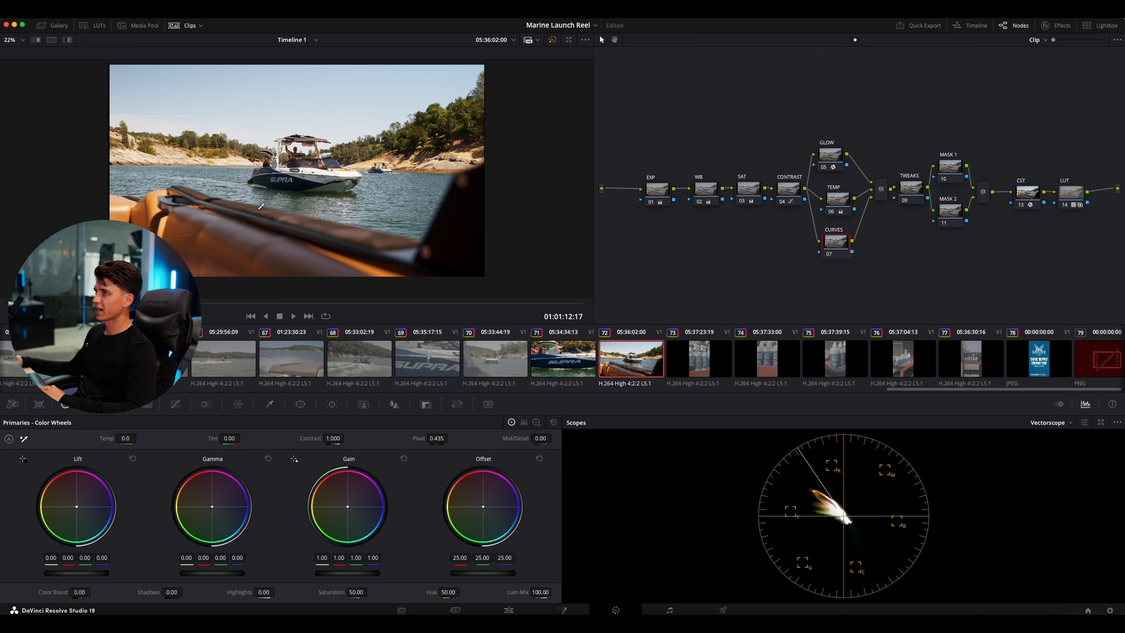
left_click(949, 166)
left_click_drag(949, 167, 947, 140)
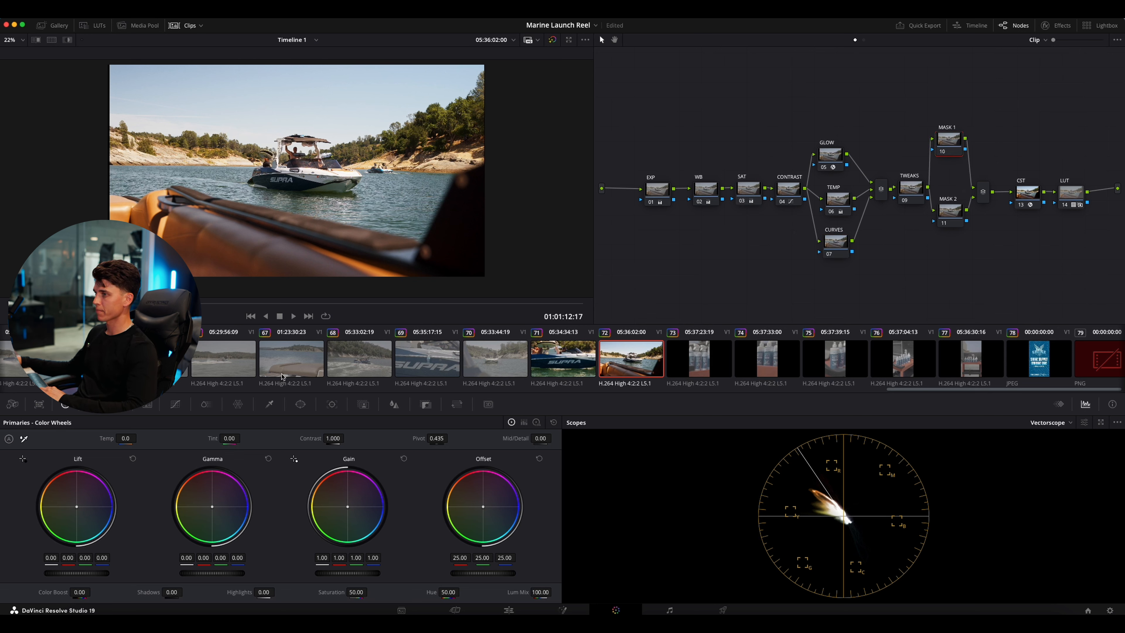
Add a linear window to MASK 1 covering the sky across the full frame width, with Soft 4 at 7.13
left_click(300, 404)
left_click(23, 438)
left_click_drag(328, 187, 324, 114)
left_click_drag(217, 97, 71, 91)
left_click_drag(370, 97, 519, 82)
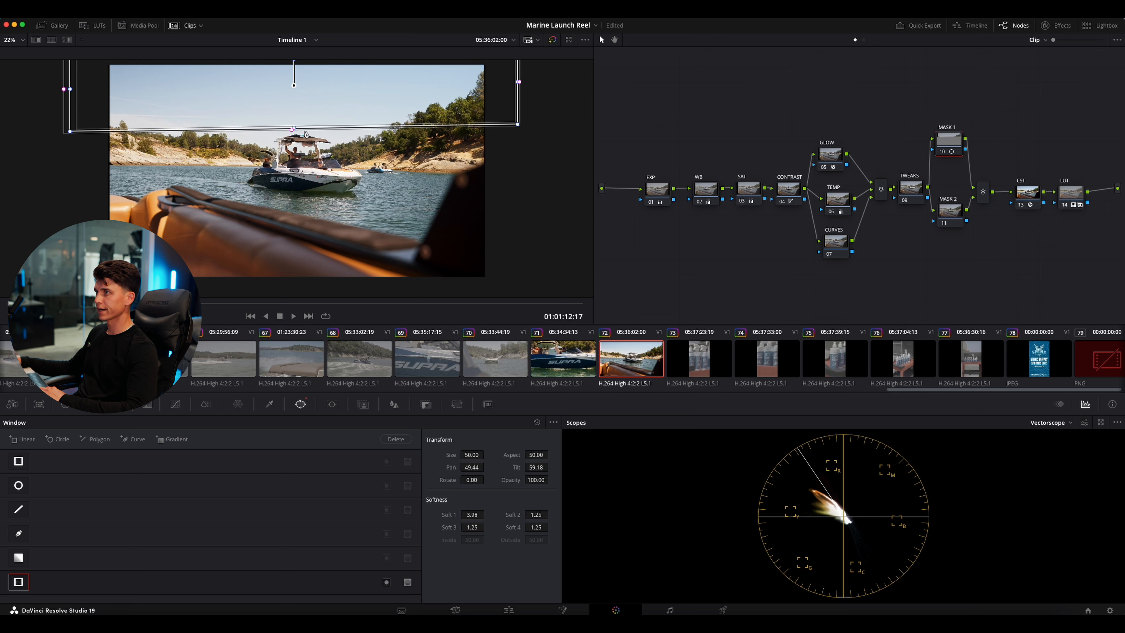
left_click_drag(292, 130, 294, 138)
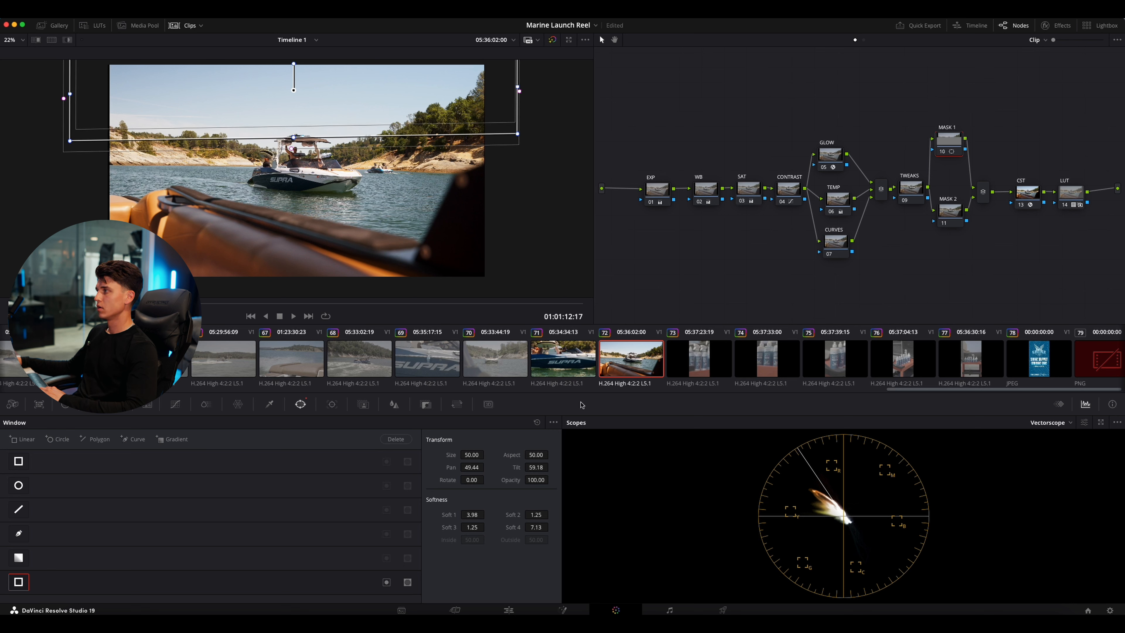
Set MASK 1's Color Boost to 40.50 and Mid/Detail to 48.00, comparing the sky mask off and on
left_click(68, 405)
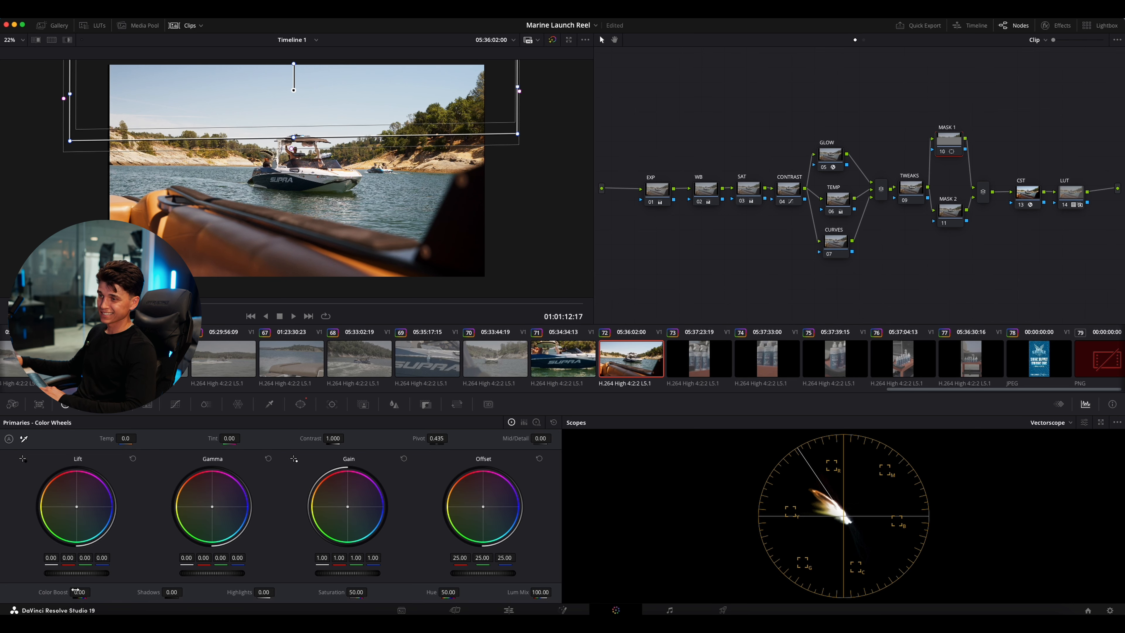
left_click_drag(80, 592, 75, 592)
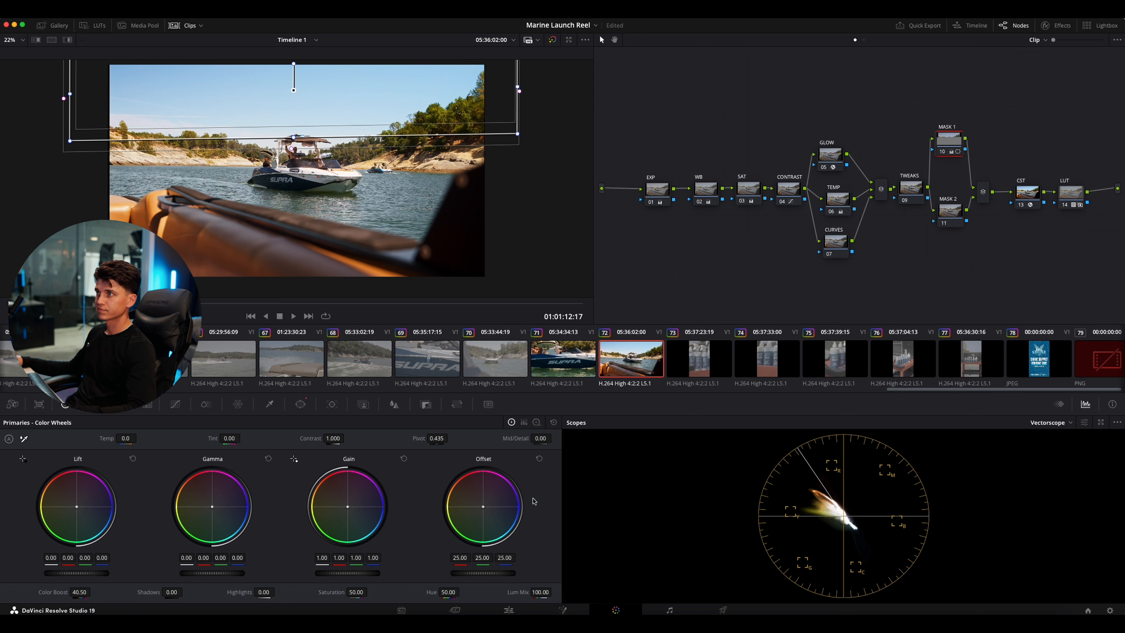
left_click_drag(543, 438, 554, 438)
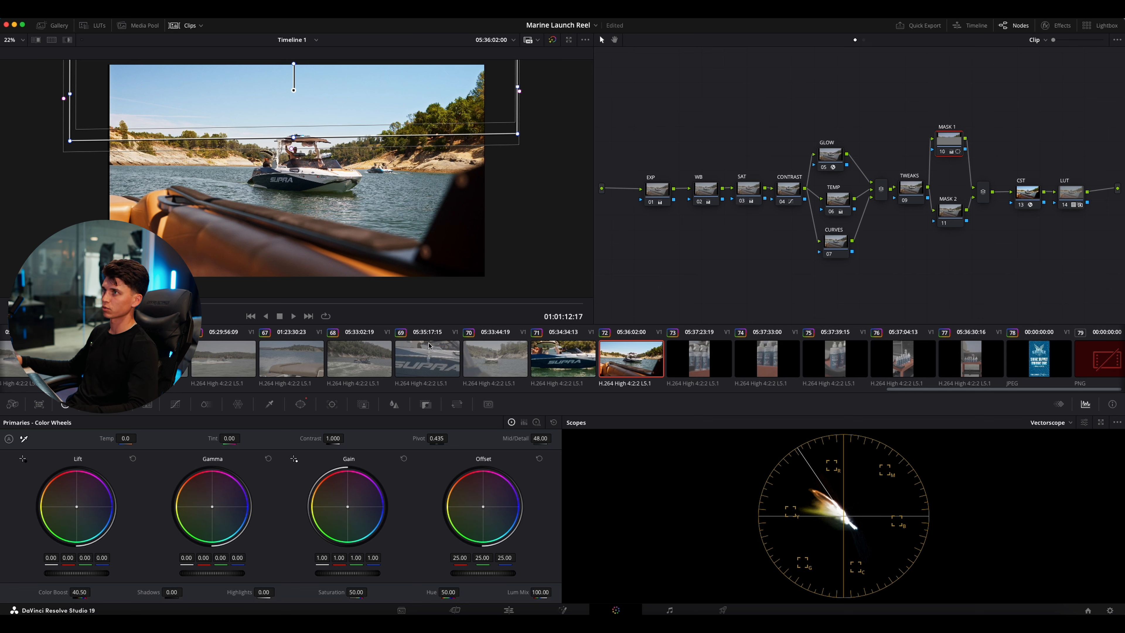
key("super+d")
key("super+d")
key("super+d")
key("super+d")
key("super+d")
key("super+d")
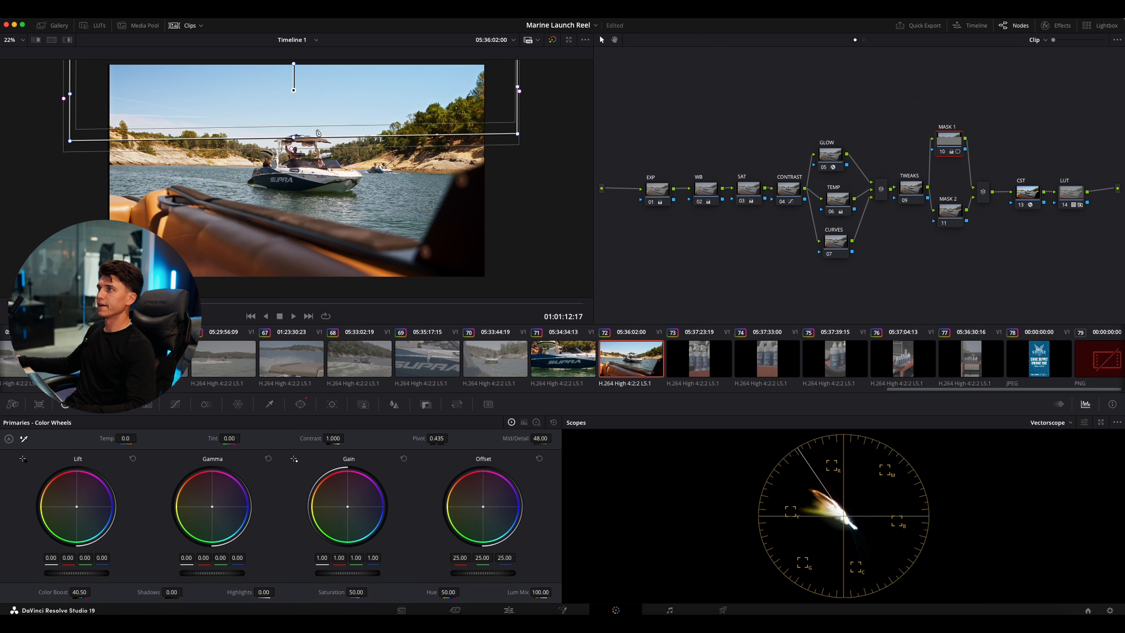
key("super+d")
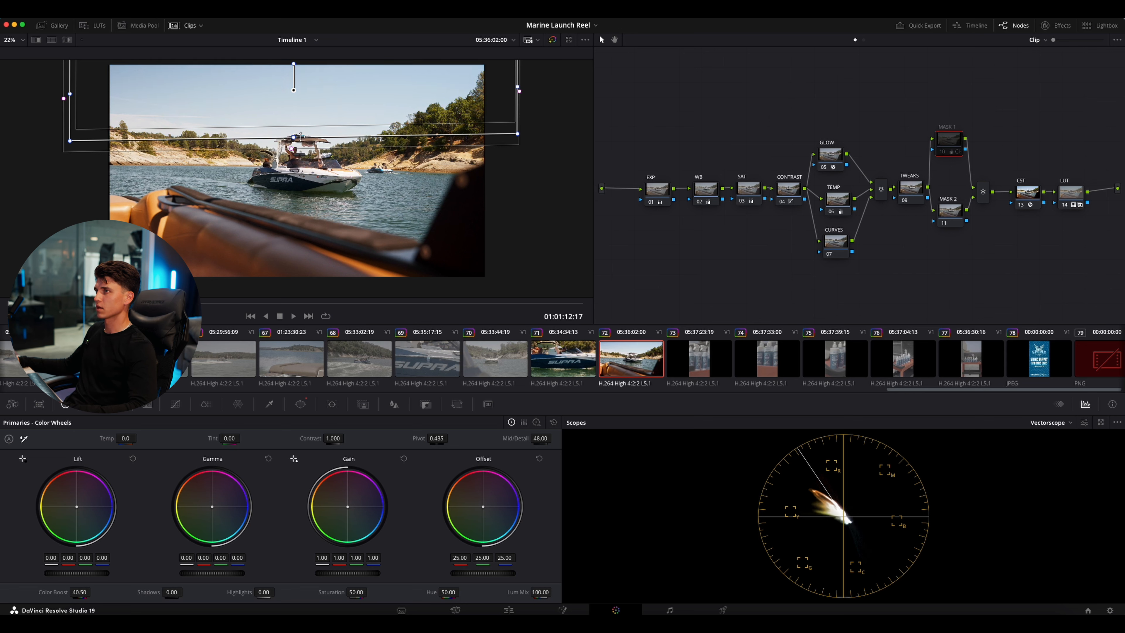
Move the sky window's lower edge slightly down and compare MASK 1 off and on, leaving the node disabled
left_click_drag(296, 139, 296, 143)
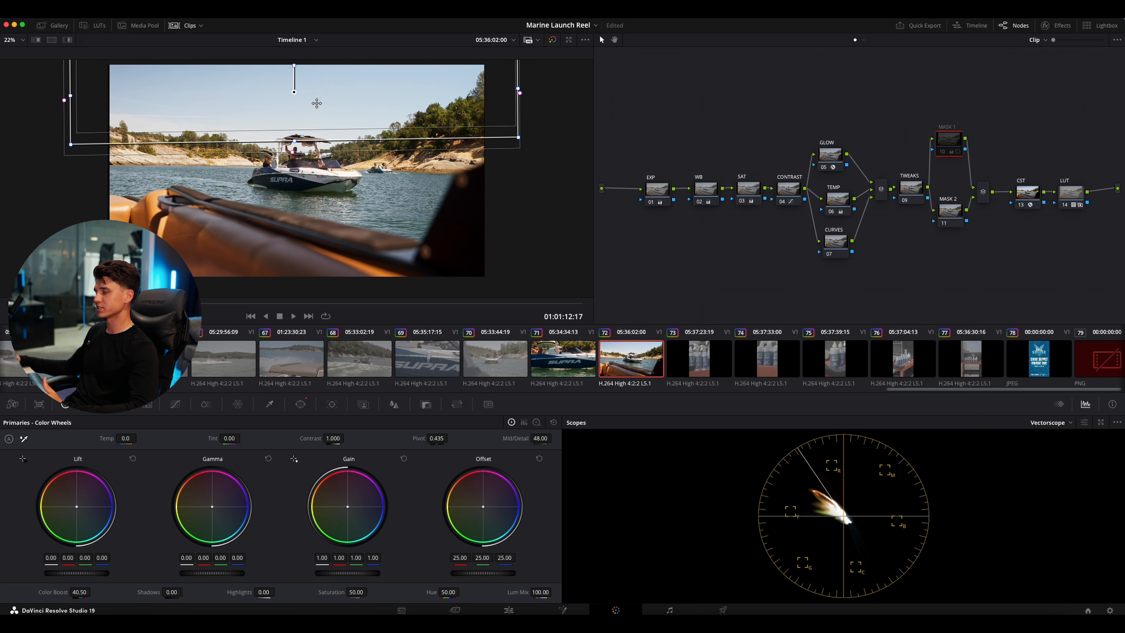
key("ctrl+d")
key("ctrl+d")
key("ctrl+d")
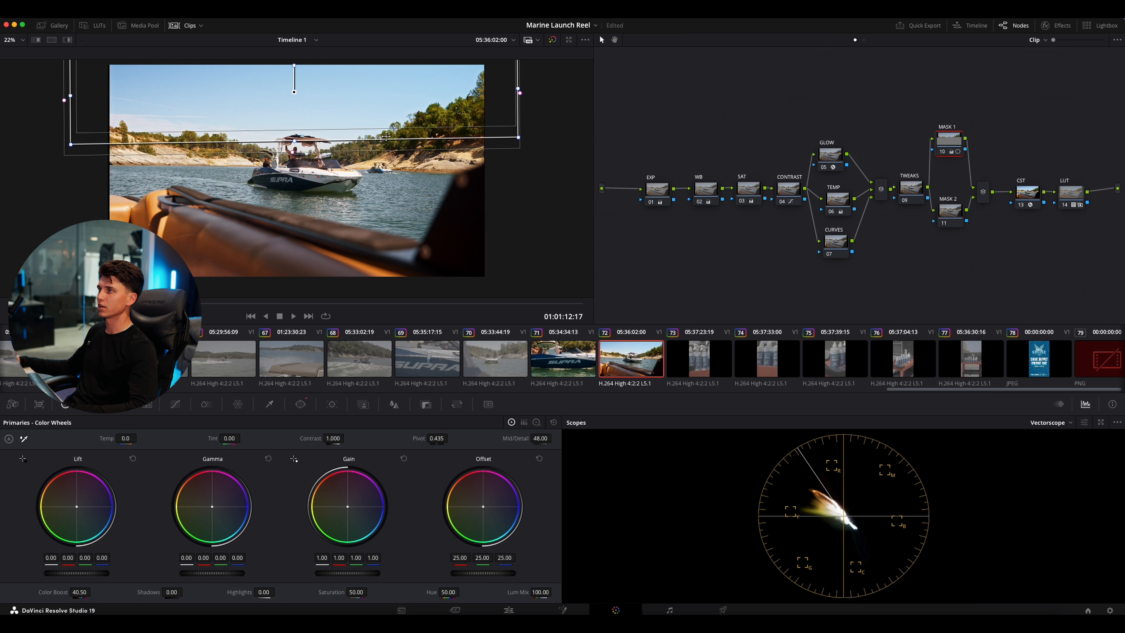
key("ctrl+d")
key("ctrl+d")
key("ctrl+d")
key("ctrl+d")
key("ctrl+d")
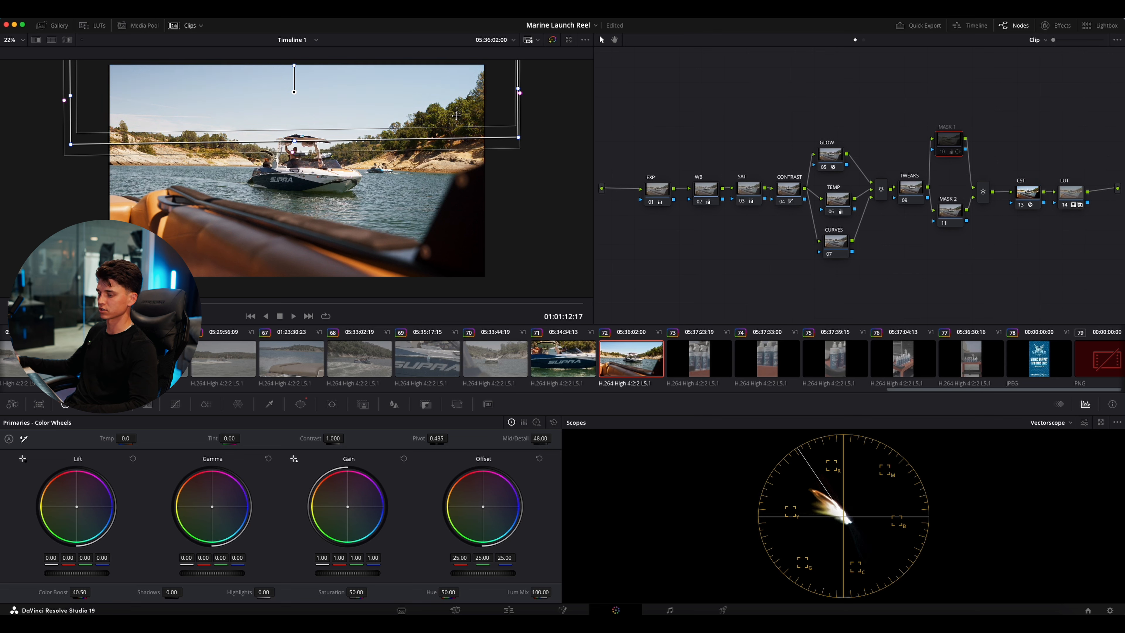
key("ctrl+d")
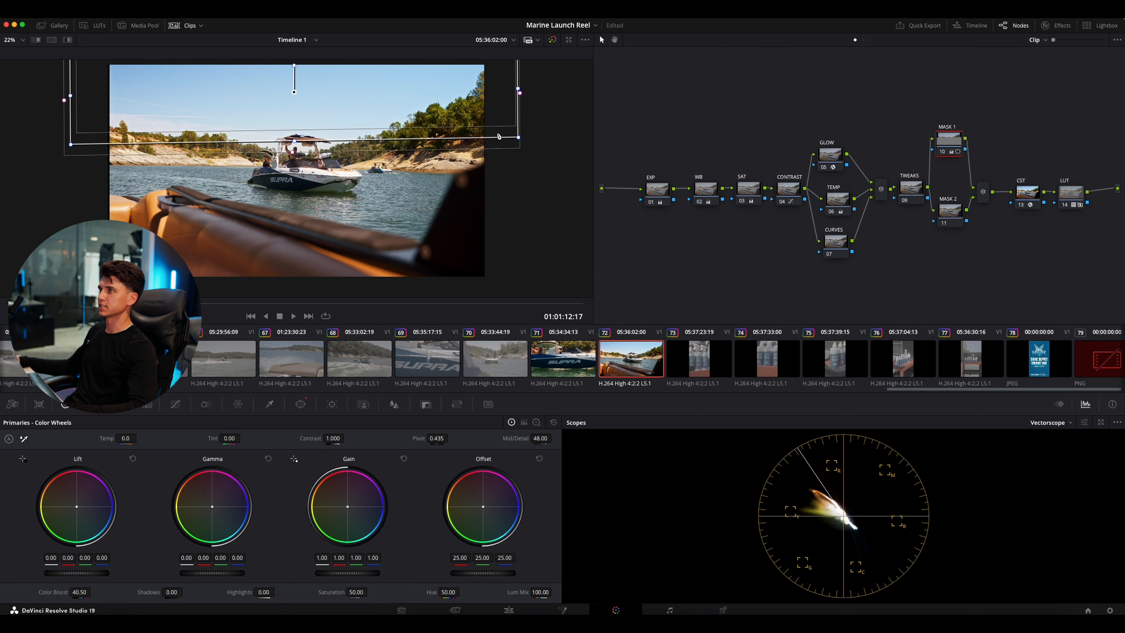
key("ctrl+d")
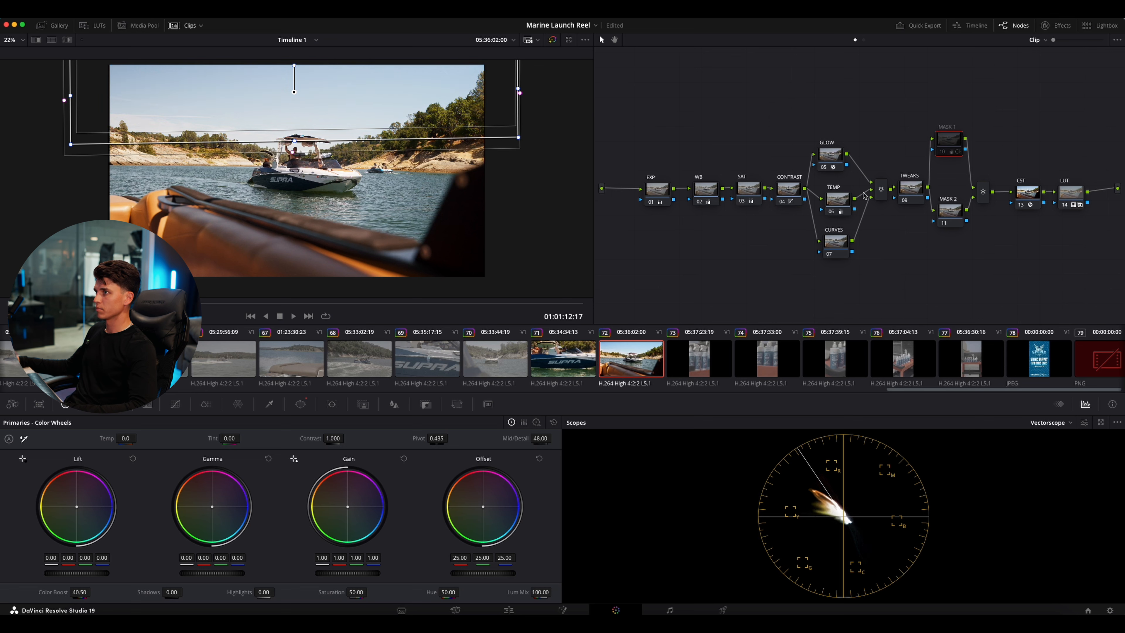
Select the MASK 2 node and examine the boat up close in the viewer
left_click(943, 210)
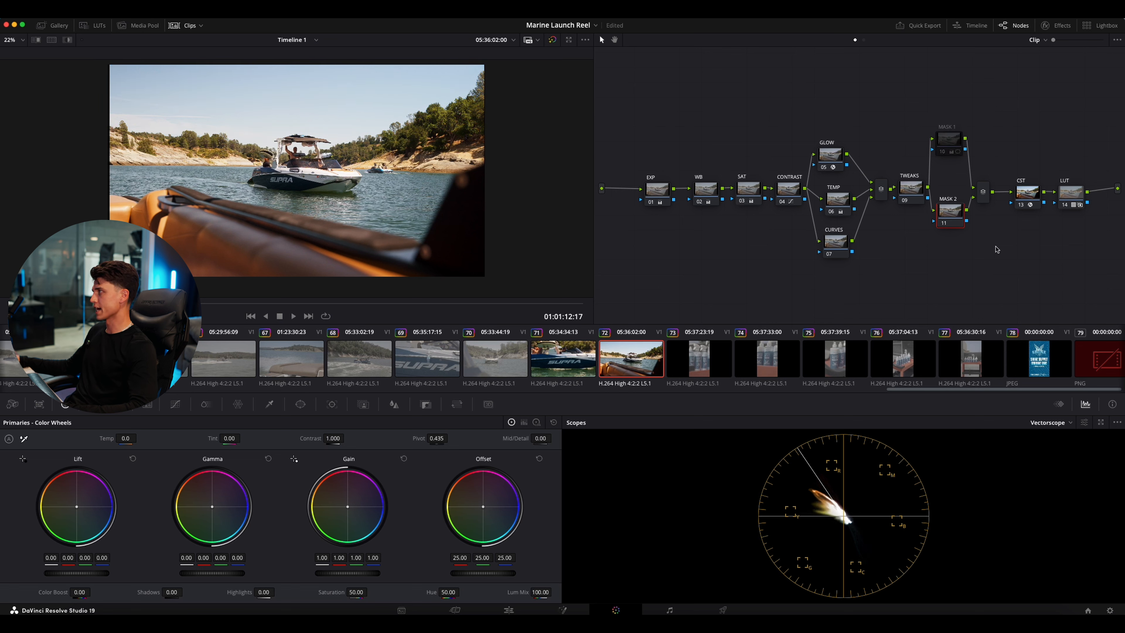
scroll(286, 173, "up", 2)
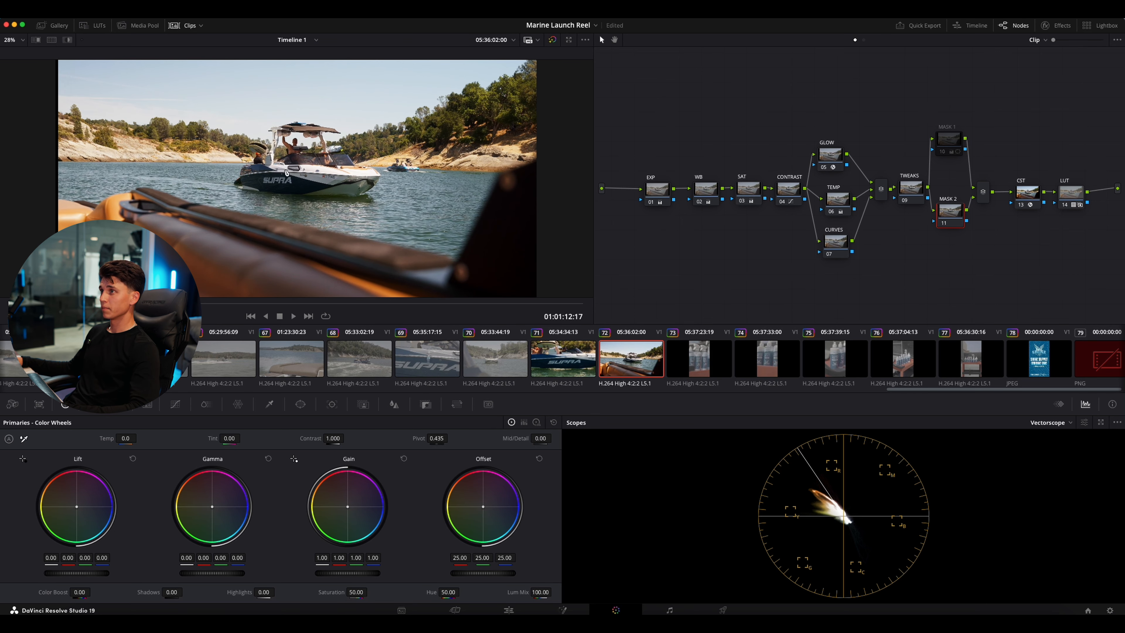
scroll(286, 173, "down", 1)
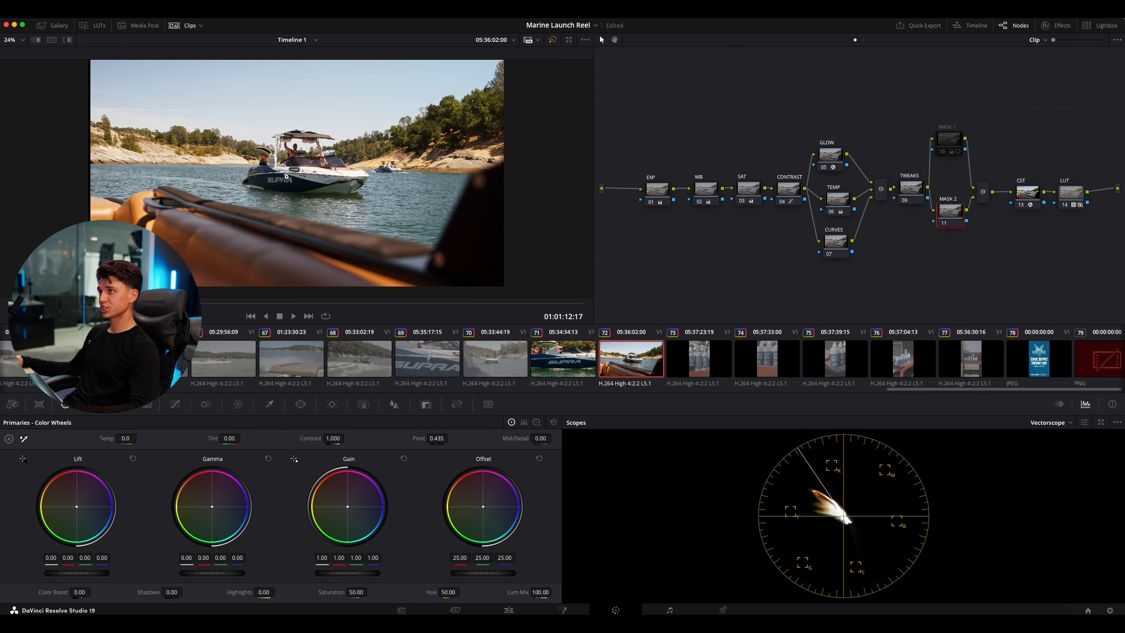